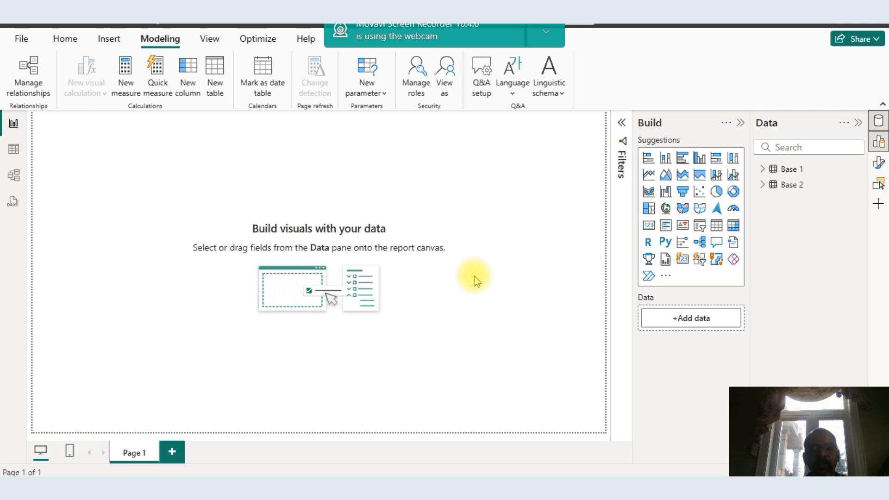
pyautogui.hotkey('alt', 'Tab')
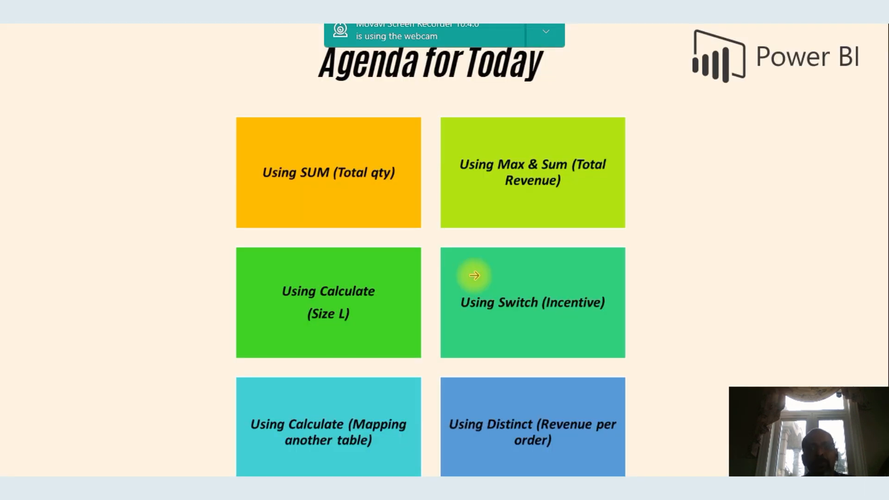
pyautogui.hotkey('alt', 'Tab')
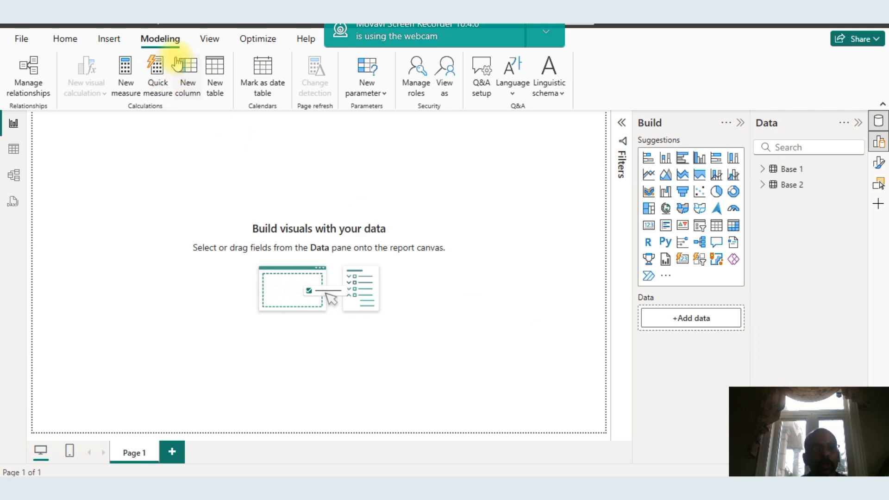
# Create a new measure and select its default name in the formula bar
pyautogui.click(130, 95)
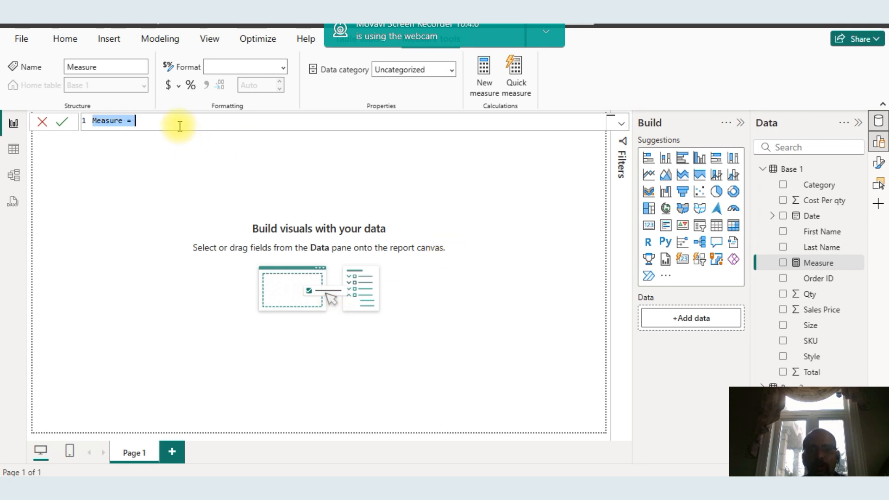
pyautogui.click(179, 126)
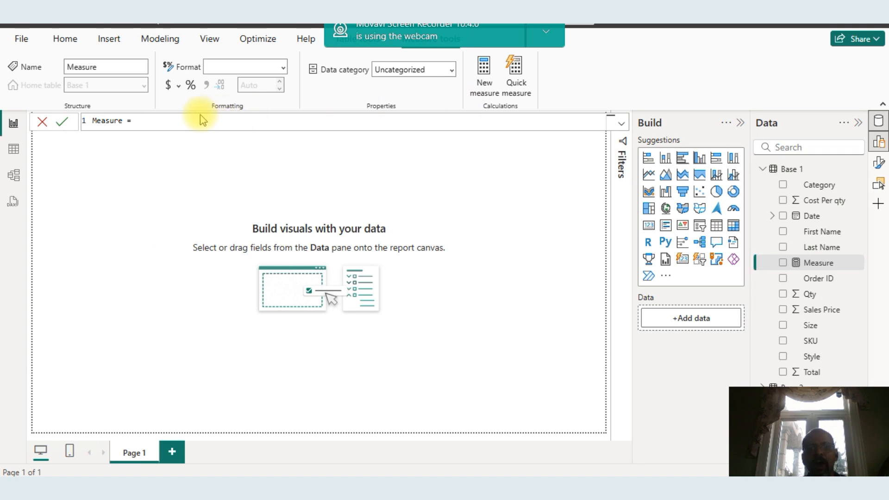
pyautogui.doubleClick(123, 121)
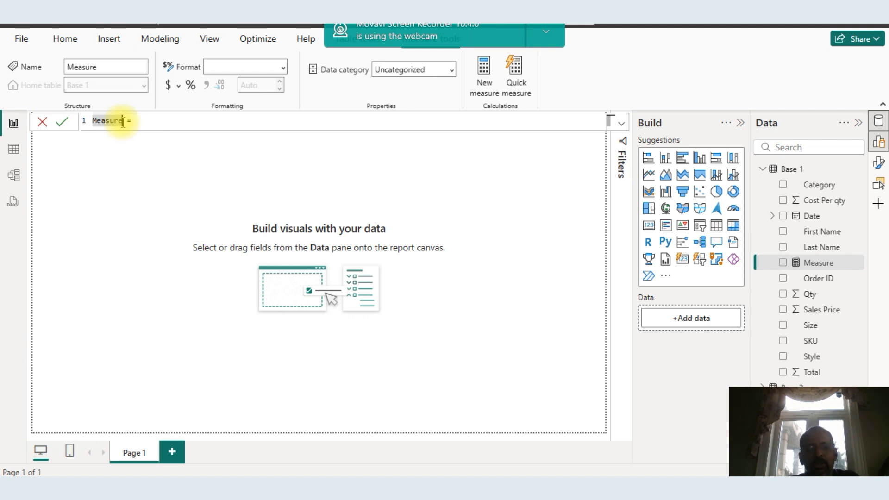
pyautogui.hotkey('alt', 'Tab')
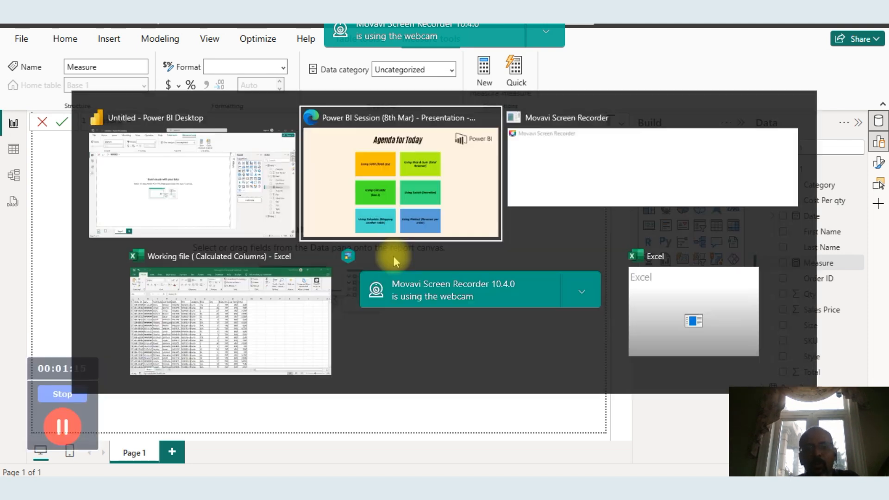
pyautogui.hotkey('alt', 'Tab')
pyautogui.hotkey('alt', 'Tab')
pyautogui.hotkey('alt', 'Tab')
pyautogui.hotkey('alt', 'Tab')
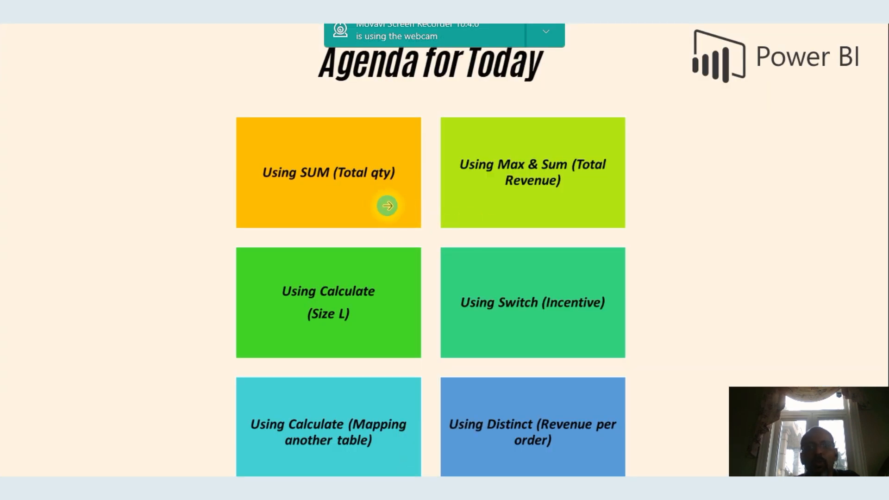
pyautogui.hotkey('alt', 'Tab')
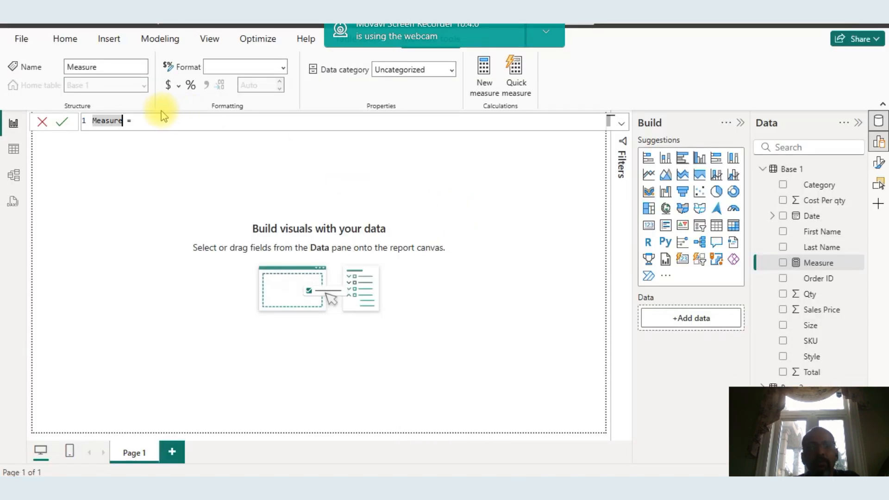
# Rename the new measure Totalqty in its formula
pyautogui.press('capslock')
pyautogui.write('Total')
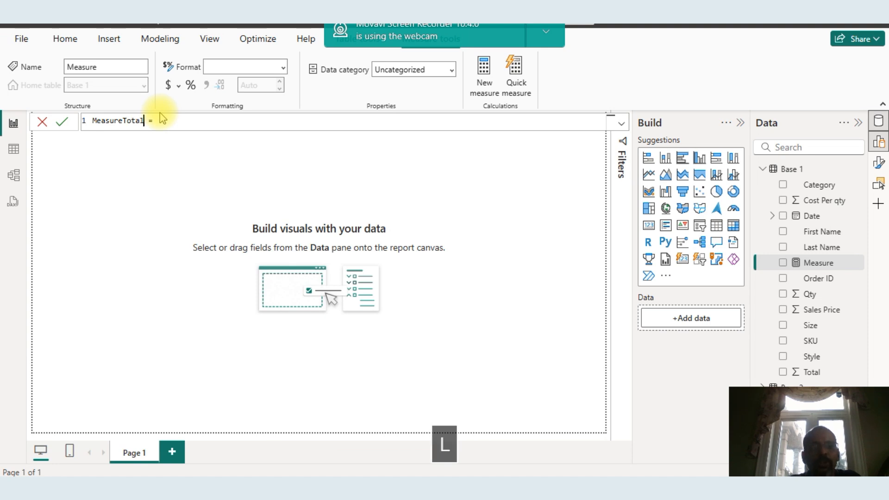
pyautogui.press('BackSpace')
pyautogui.press('BackSpace')
pyautogui.press('BackSpace')
pyautogui.press('BackSpace')
pyautogui.press('BackSpace')
pyautogui.press('BackSpace')
pyautogui.press('BackSpace')
pyautogui.press('BackSpace')
pyautogui.press('BackSpace')
pyautogui.press('BackSpace')
pyautogui.press('BackSpace')
pyautogui.press('BackSpace')
pyautogui.press('capslock')
pyautogui.write('Total')
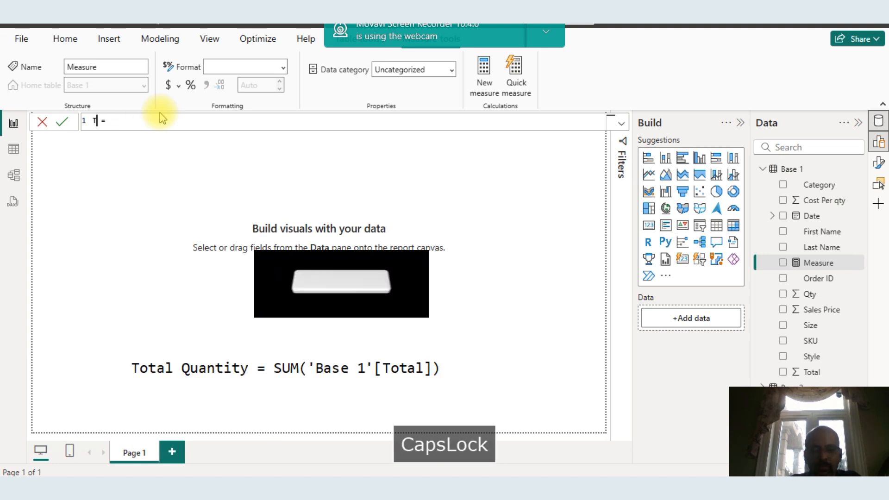
pyautogui.write('qty')
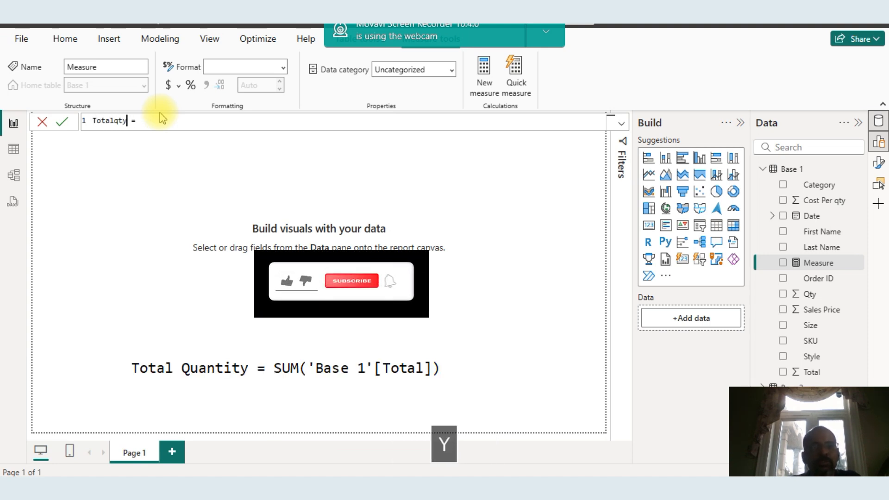
# Define Totalqty as SUM of the 'Base 1'[Total] column and commit the formula
pyautogui.click(161, 121)
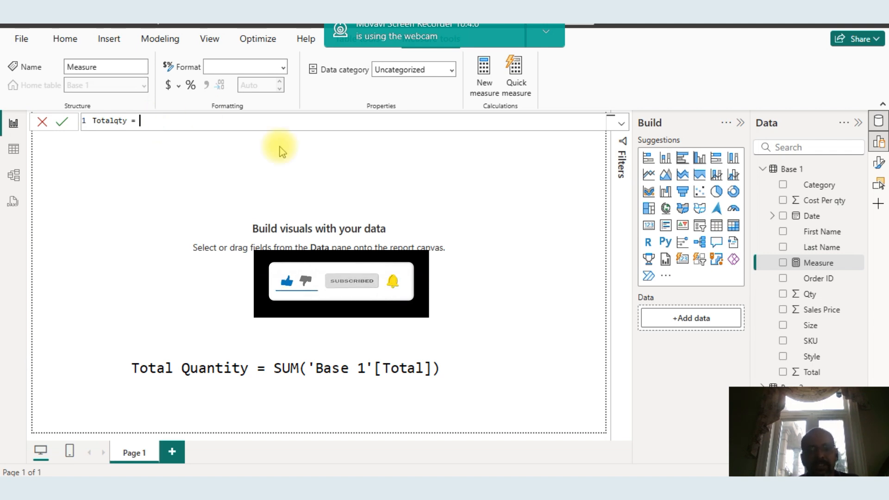
pyautogui.write('sum(')
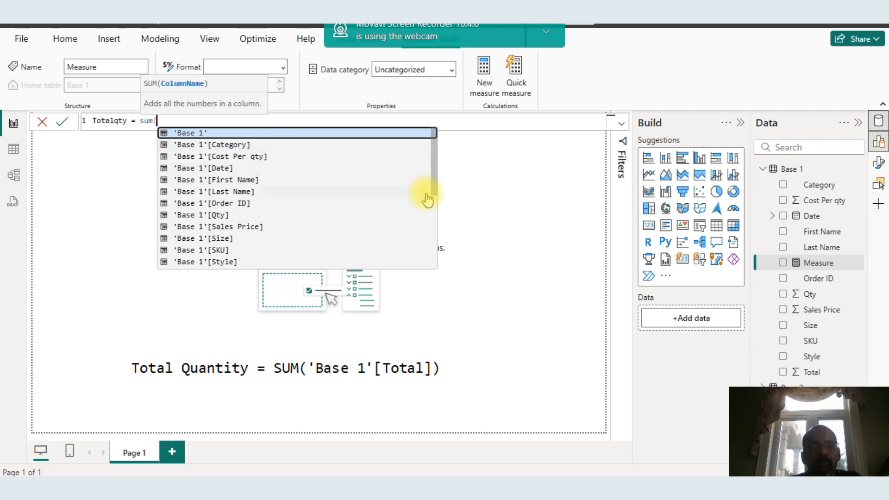
pyautogui.moveTo(435, 187); pyautogui.dragTo(435, 203)
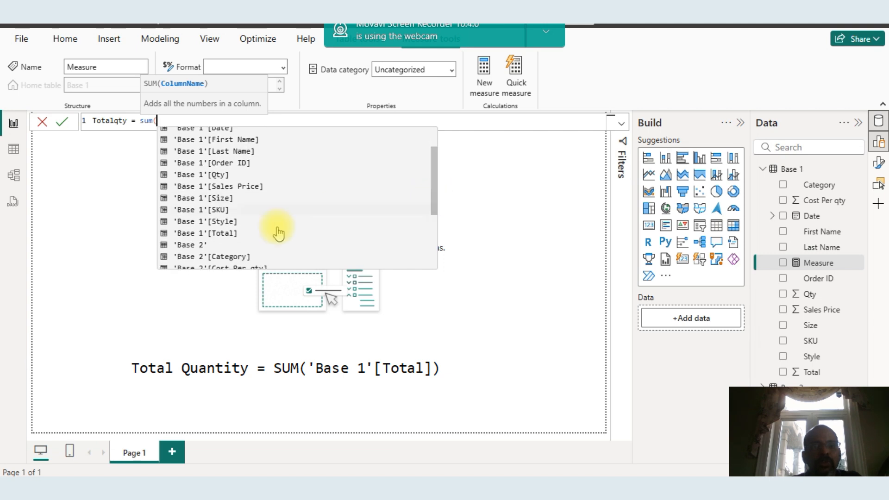
pyautogui.click(230, 235)
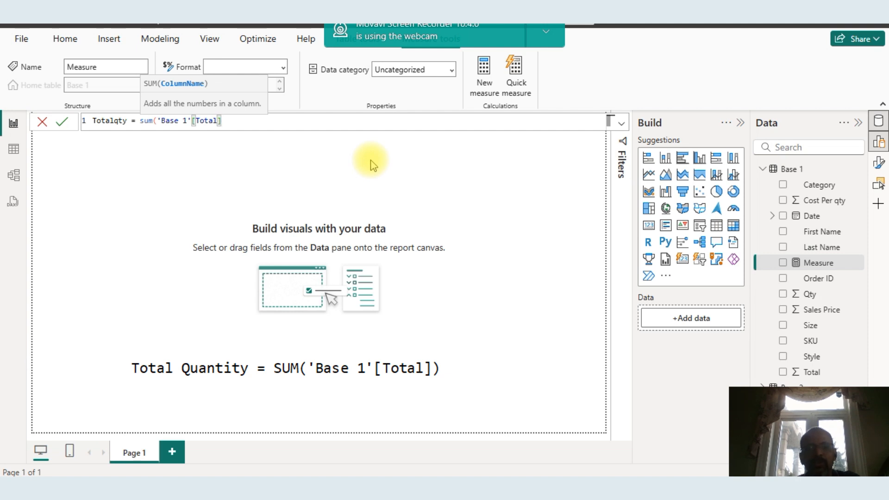
pyautogui.write(')')
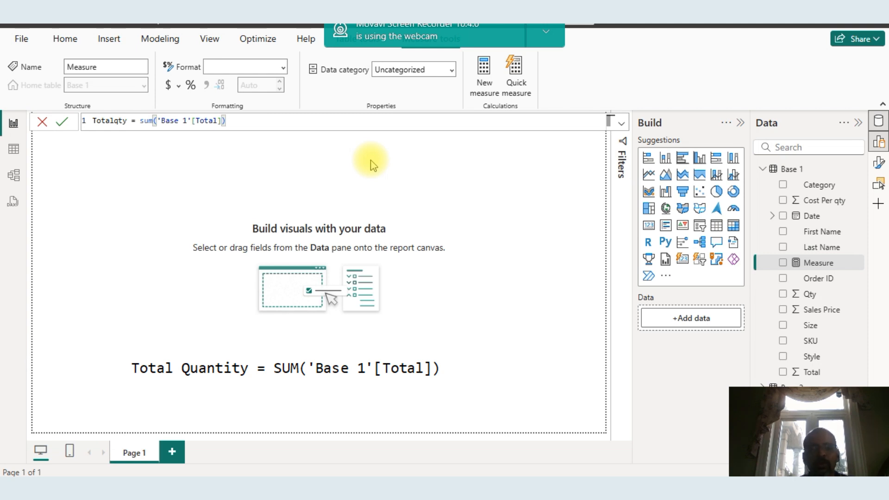
pyautogui.press('Return')
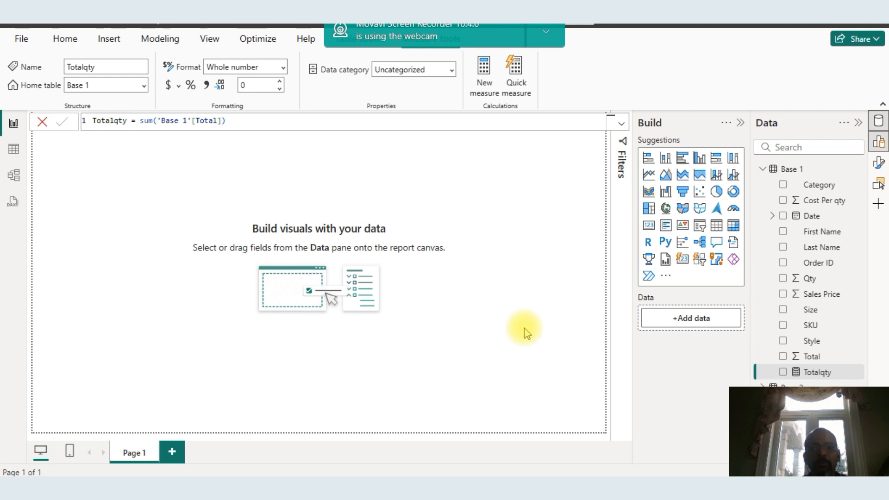
# Insert a matrix visual on the report canvas
pyautogui.click(14, 150)
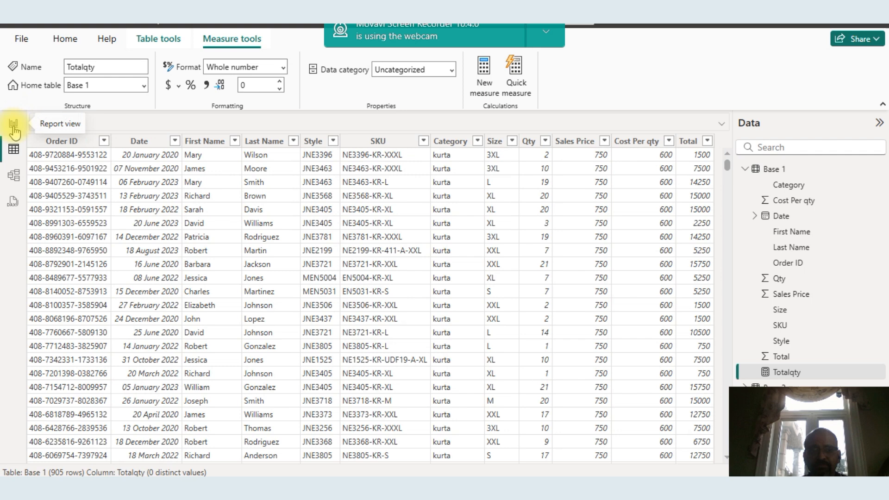
pyautogui.click(14, 131)
pyautogui.click(199, 170)
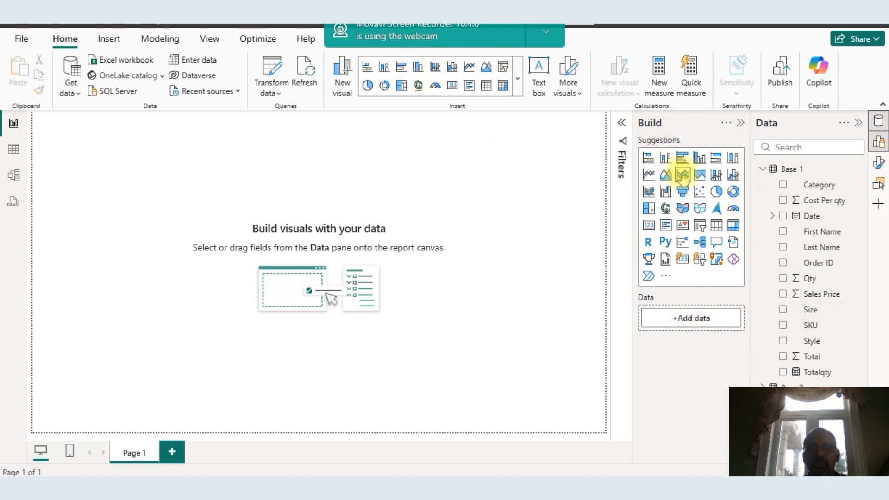
pyautogui.click(504, 88)
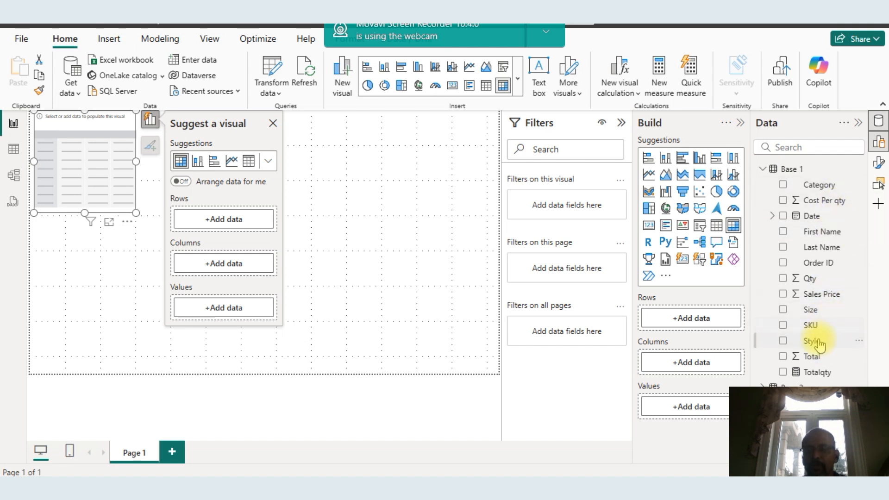
# Add Category to the matrix rows and Total and Totalqty to its values
pyautogui.moveTo(826, 187); pyautogui.dragTo(715, 322)
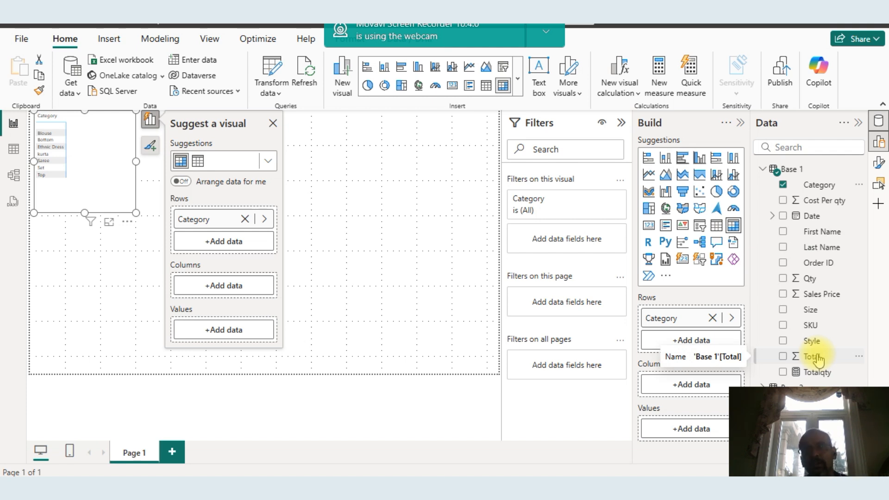
pyautogui.moveTo(818, 358); pyautogui.dragTo(718, 431)
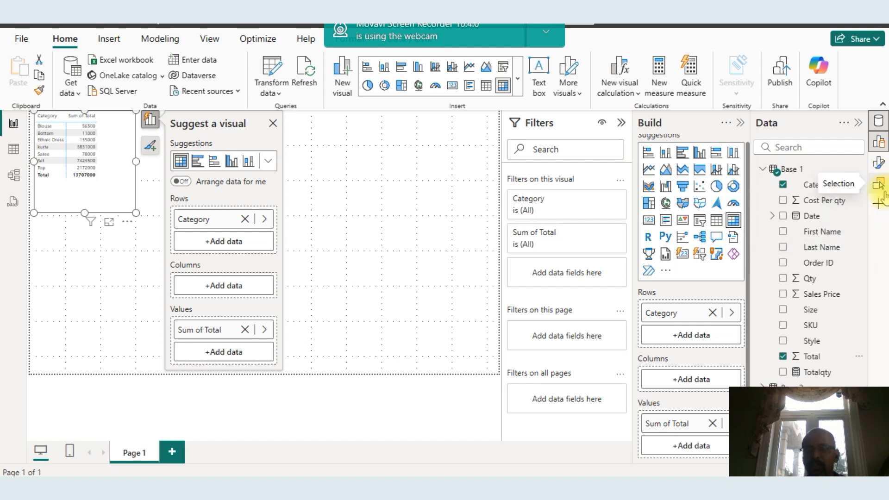
pyautogui.click(782, 373)
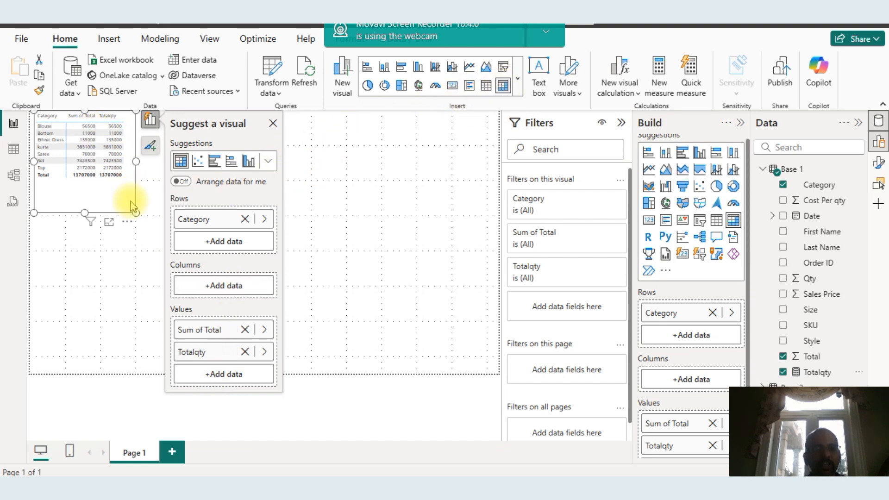
# Examine the matrix in focus mode and browse the table and model views
pyautogui.click(109, 227)
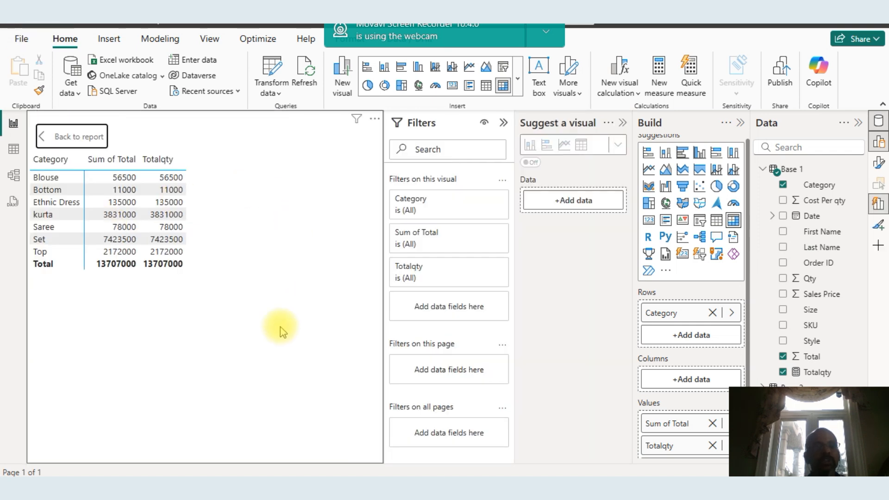
pyautogui.moveTo(444, 347)
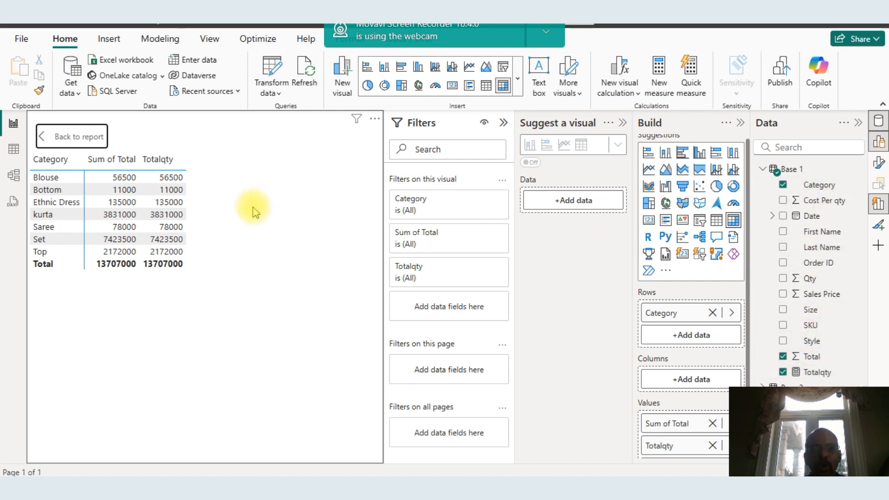
pyautogui.click(14, 151)
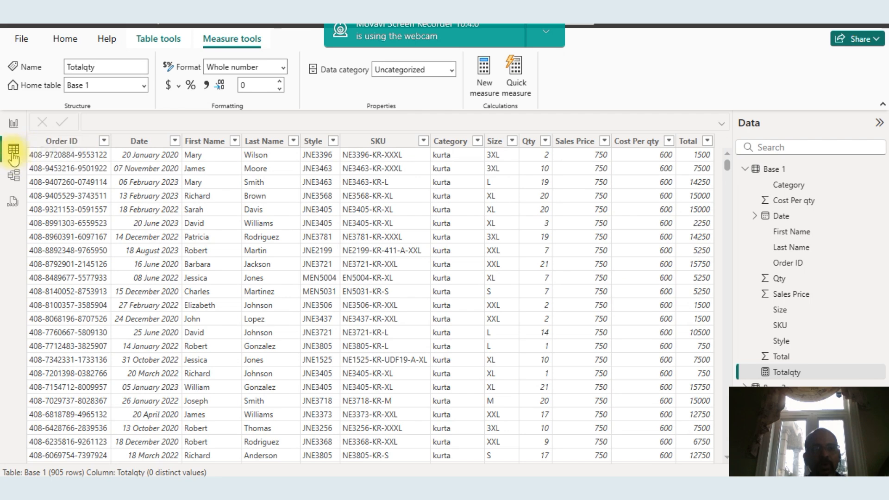
pyautogui.click(13, 175)
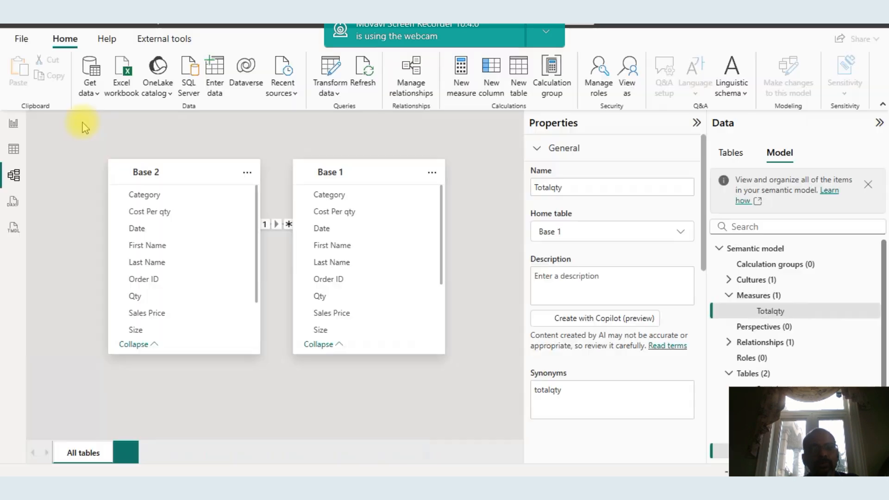
pyautogui.click(14, 123)
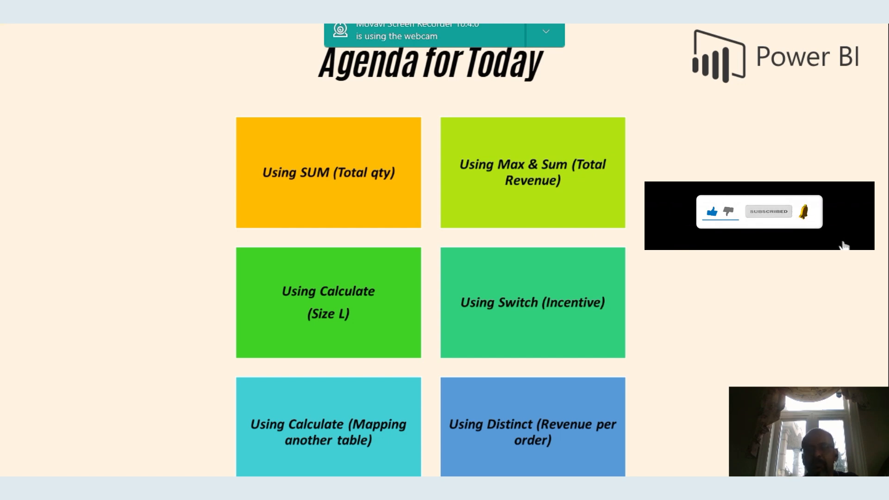
pyautogui.hotkey('alt', 'Tab')
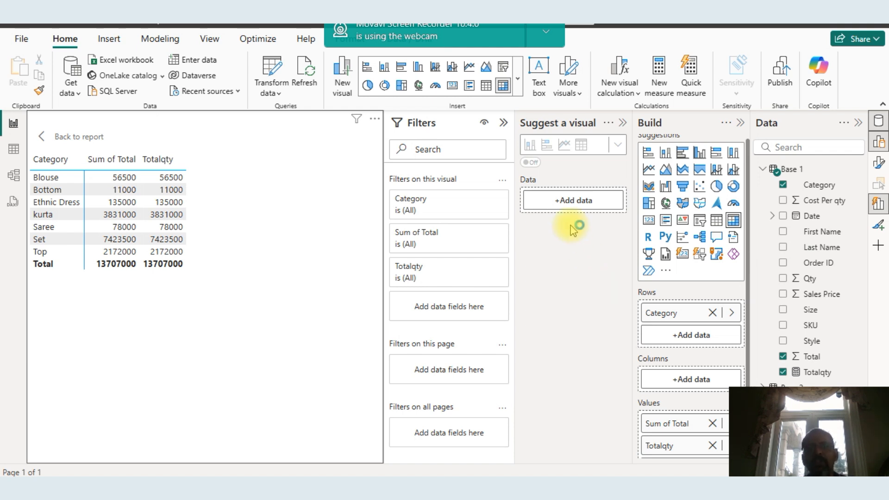
# Start a new measure in table view with MAX of 'Base 1'[Sales Price]
pyautogui.click(14, 149)
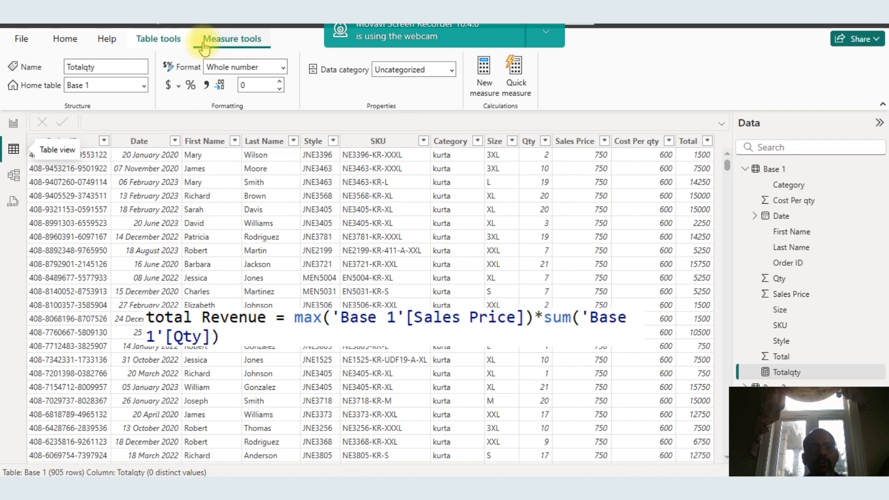
pyautogui.click(482, 80)
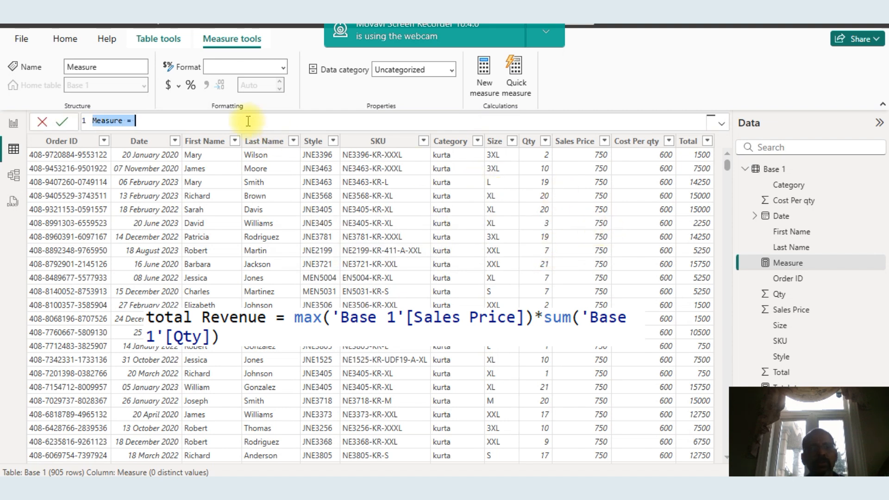
pyautogui.click(223, 121)
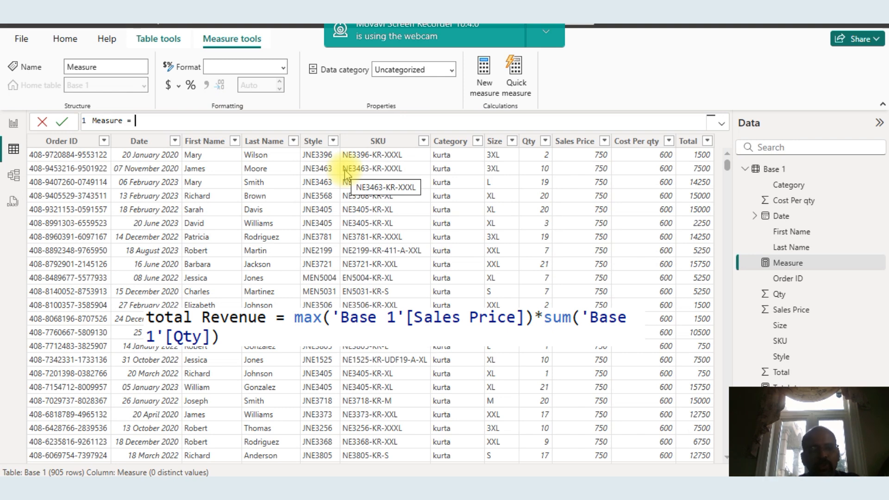
pyautogui.write('max')
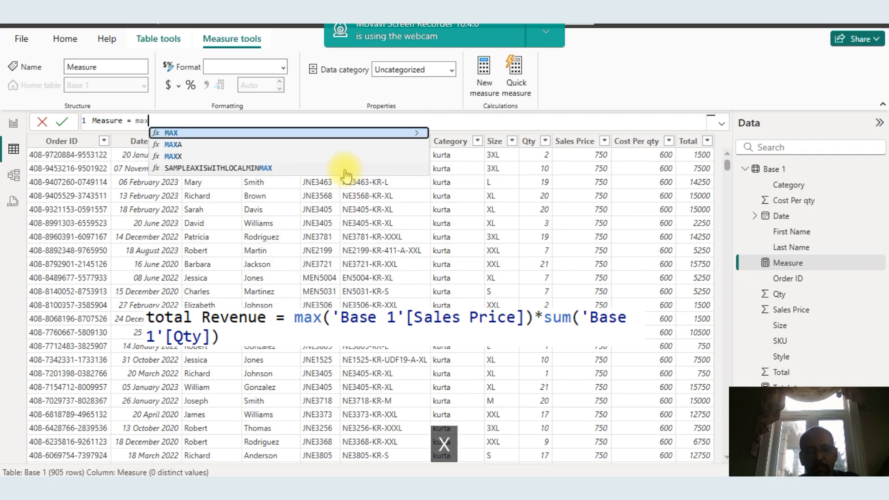
pyautogui.write('(')
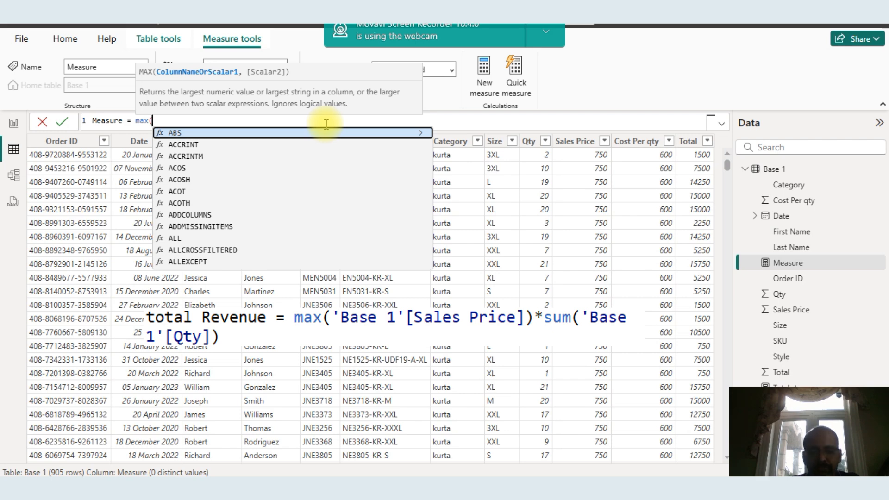
pyautogui.write('sa')
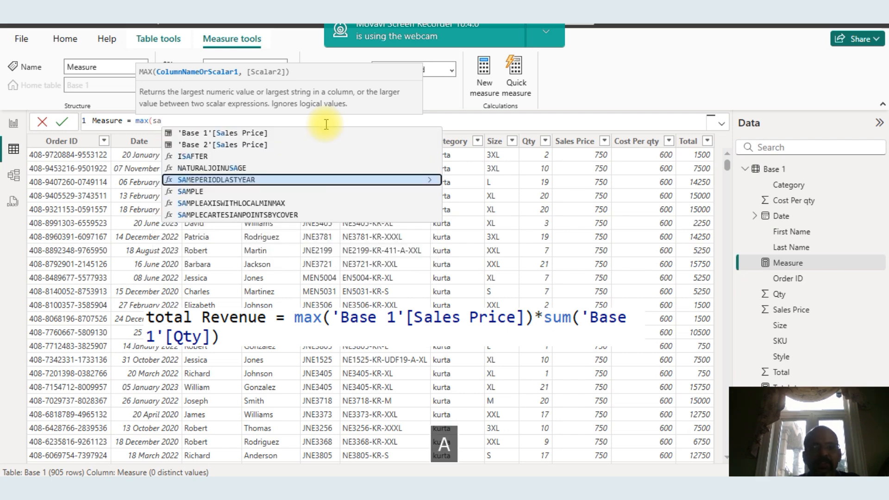
pyautogui.write('les')
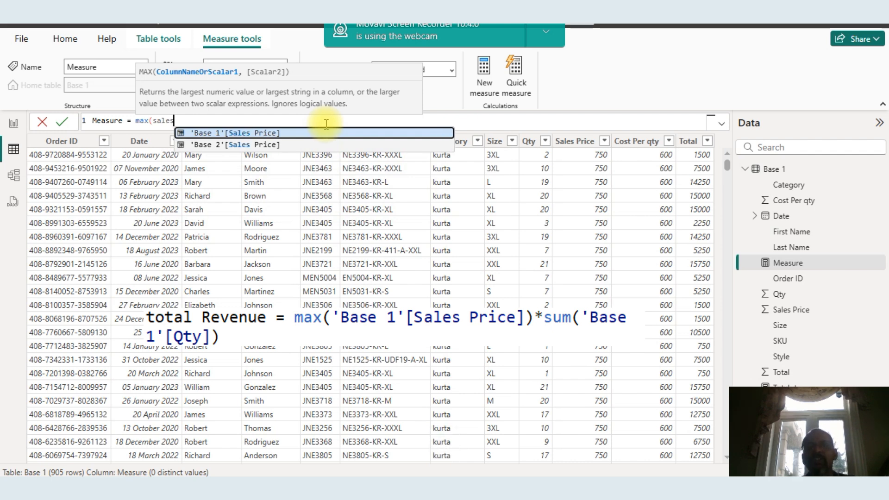
pyautogui.press('Tab')
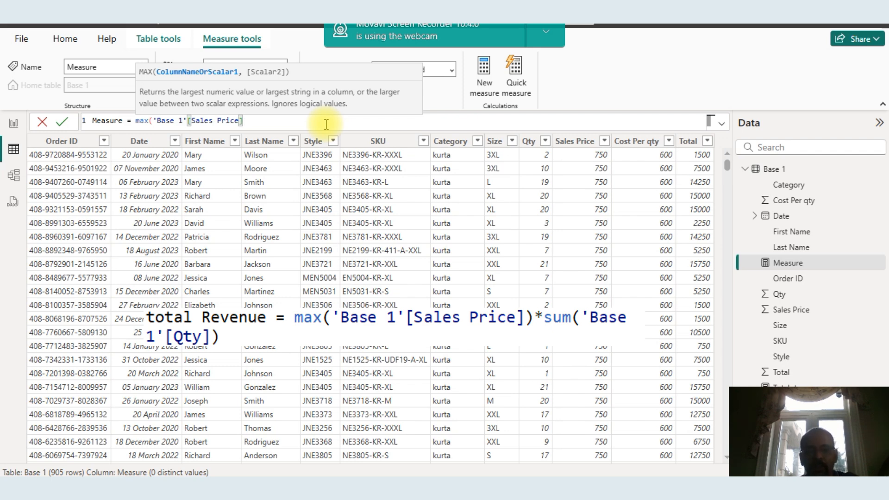
# Multiply it by SUM of 'Base 1'[Qty] and commit the measure formula
pyautogui.write(')*')
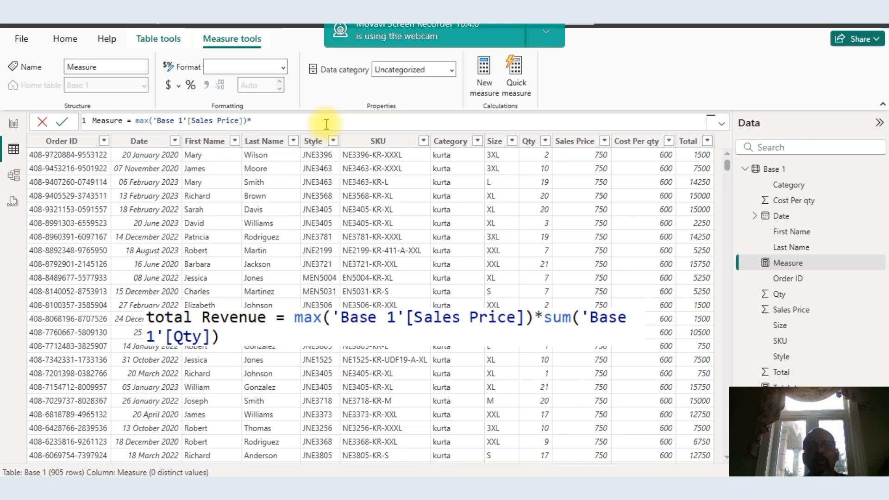
pyautogui.write('qty')
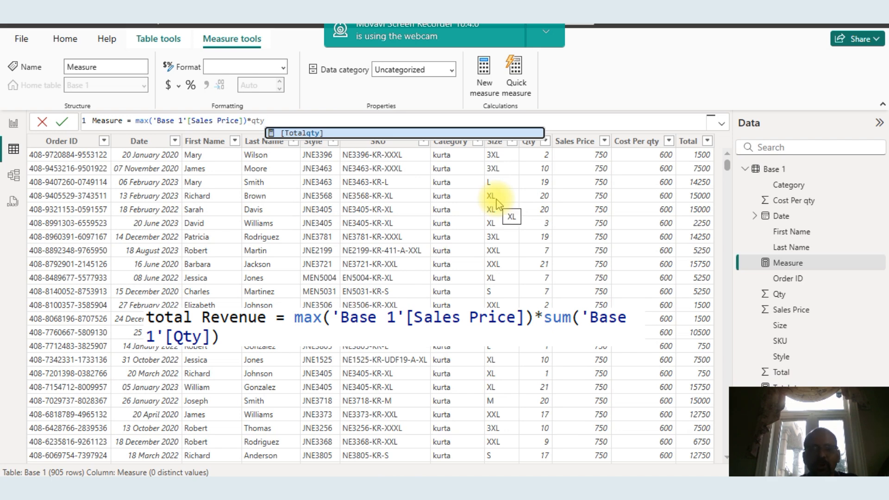
pyautogui.press('BackSpace')
pyautogui.press('BackSpace')
pyautogui.press('BackSpace')
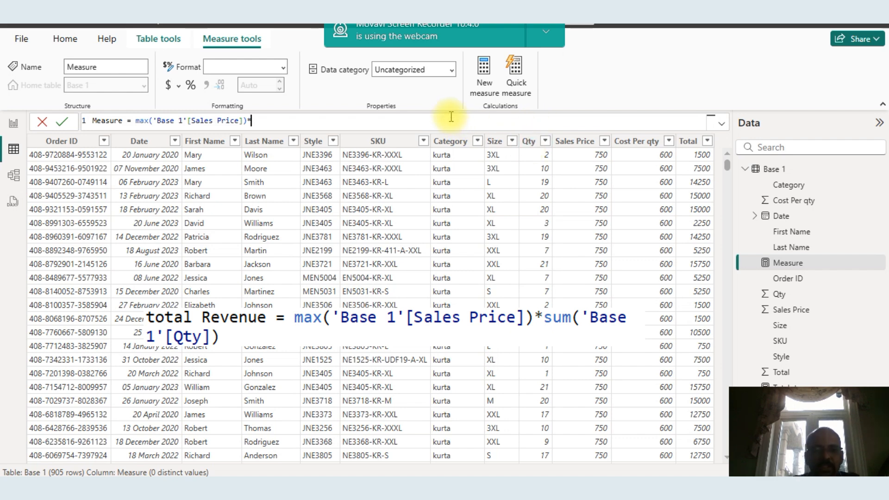
pyautogui.write('sum(')
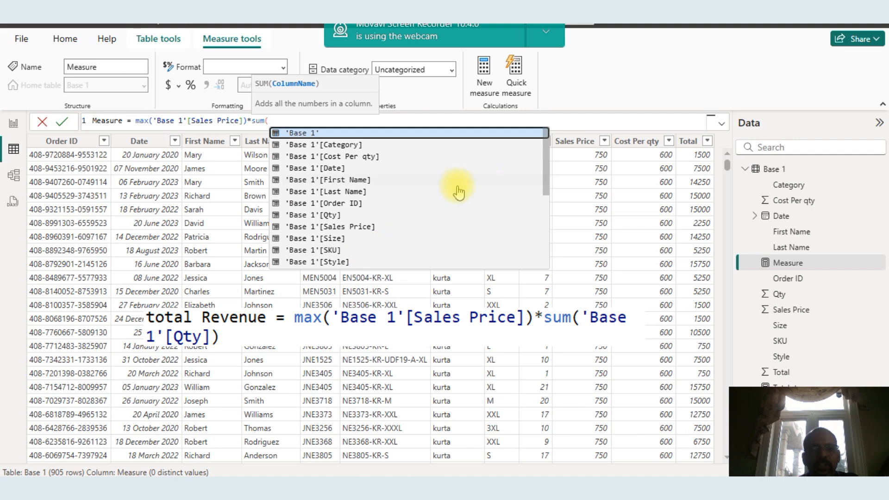
pyautogui.click(337, 215)
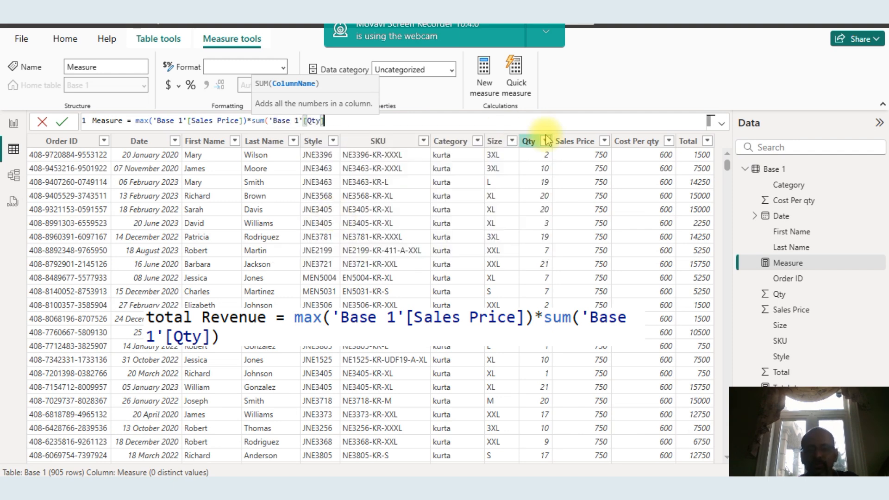
pyautogui.write(')')
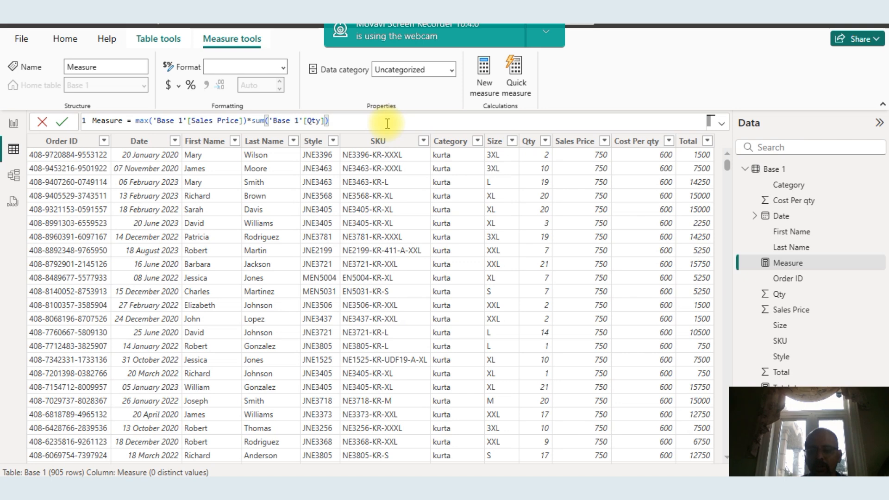
pyautogui.press('Return')
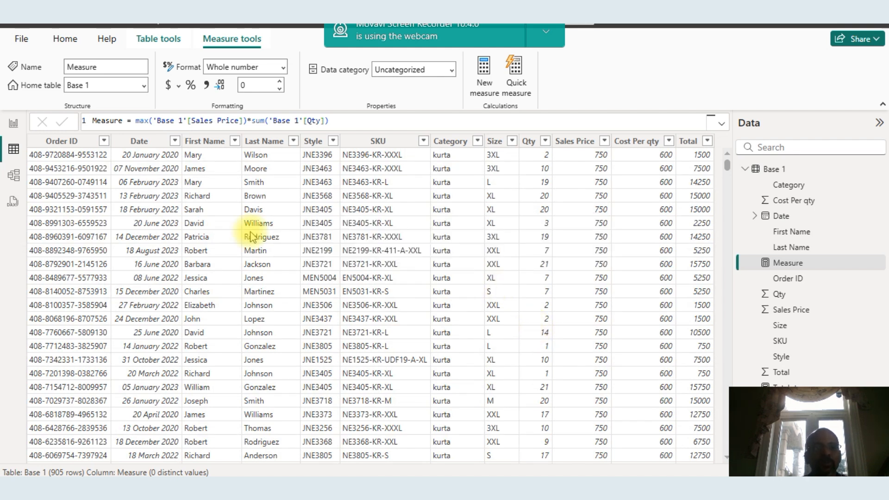
# Return to the report and remove Sum of Total and Totalqty from the matrix values
pyautogui.click(13, 132)
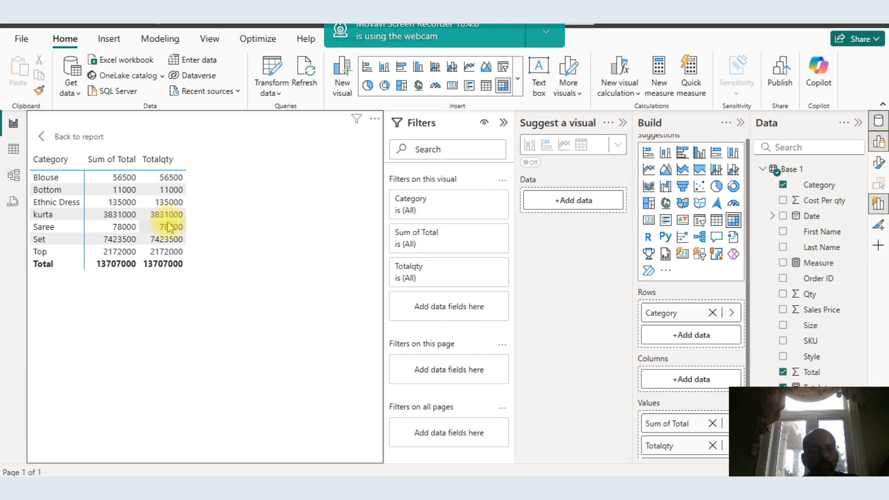
pyautogui.click(122, 202)
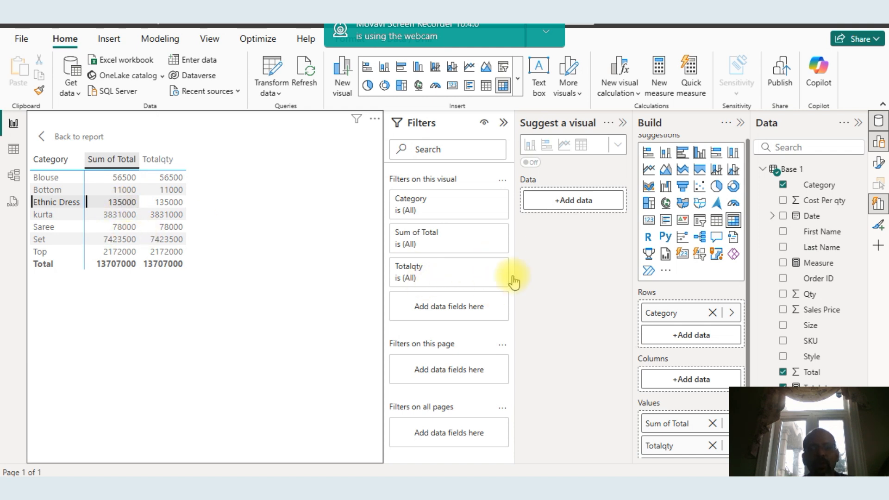
pyautogui.click(357, 140)
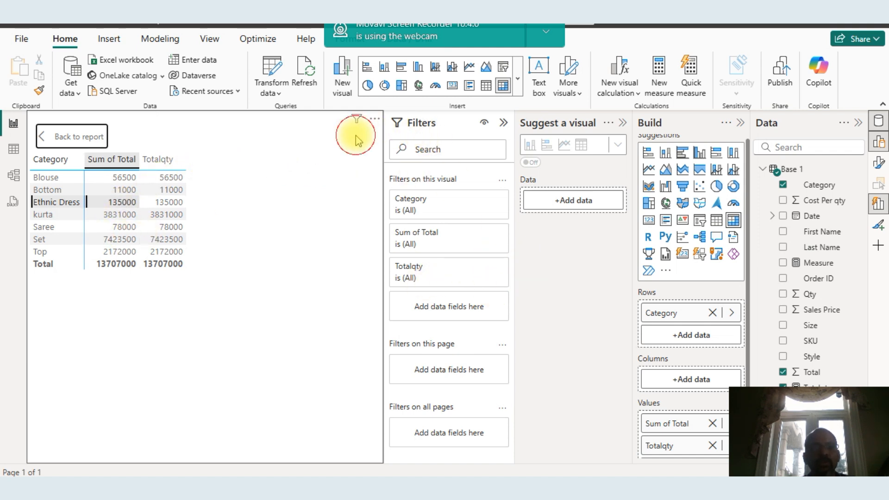
pyautogui.click(70, 141)
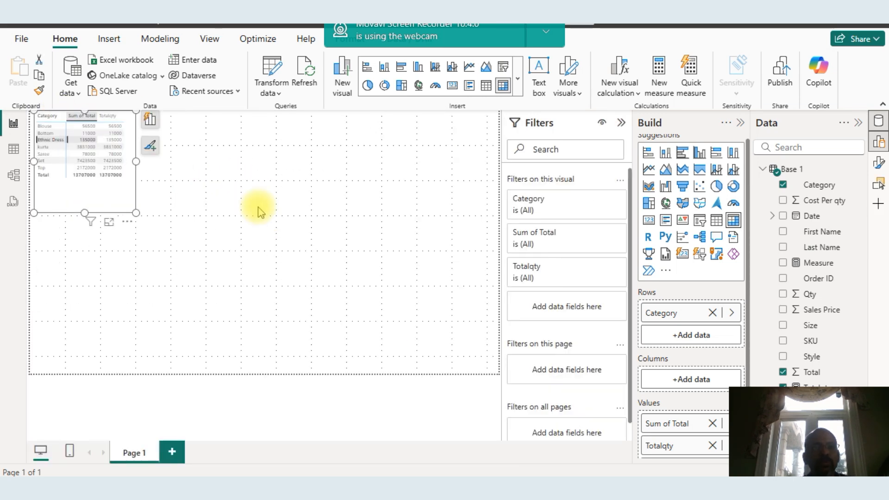
pyautogui.click(150, 122)
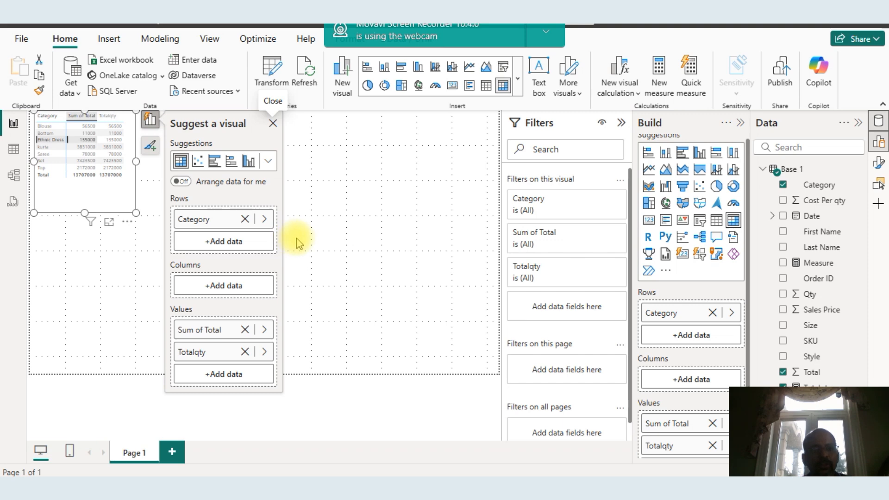
pyautogui.click(245, 330)
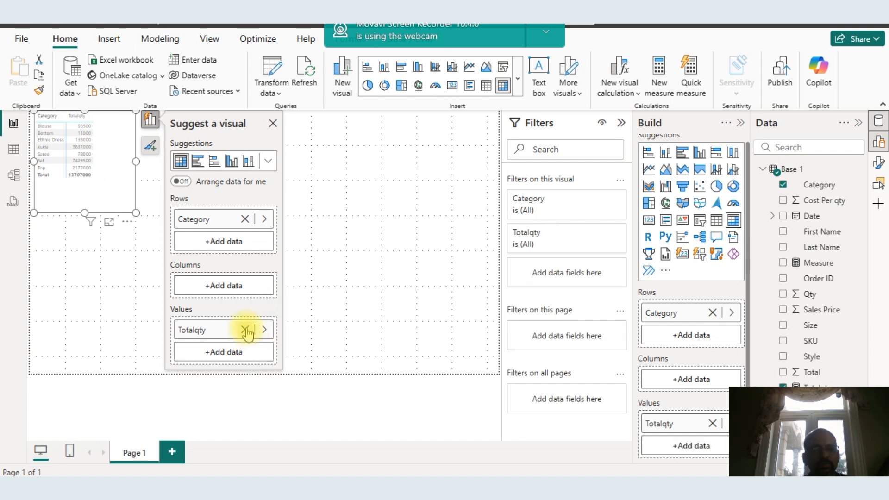
pyautogui.click(245, 330)
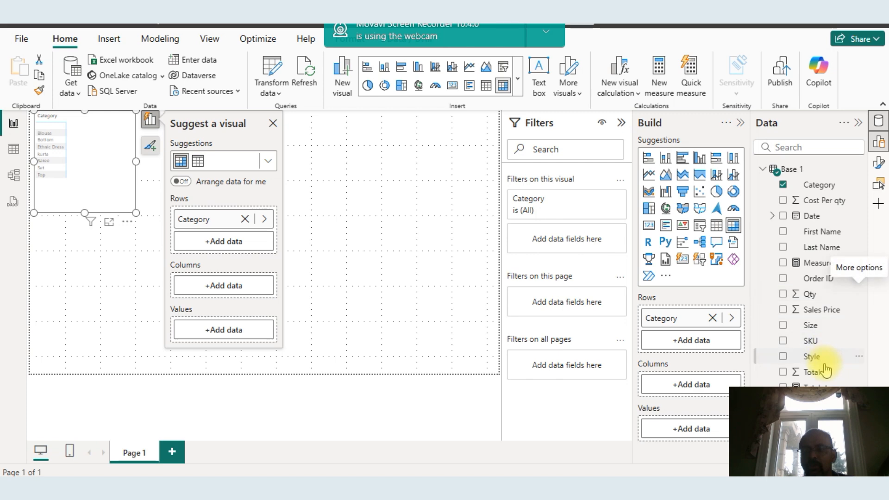
# Add the new measure to the matrix values
pyautogui.moveTo(815, 386); pyautogui.dragTo(676, 388)
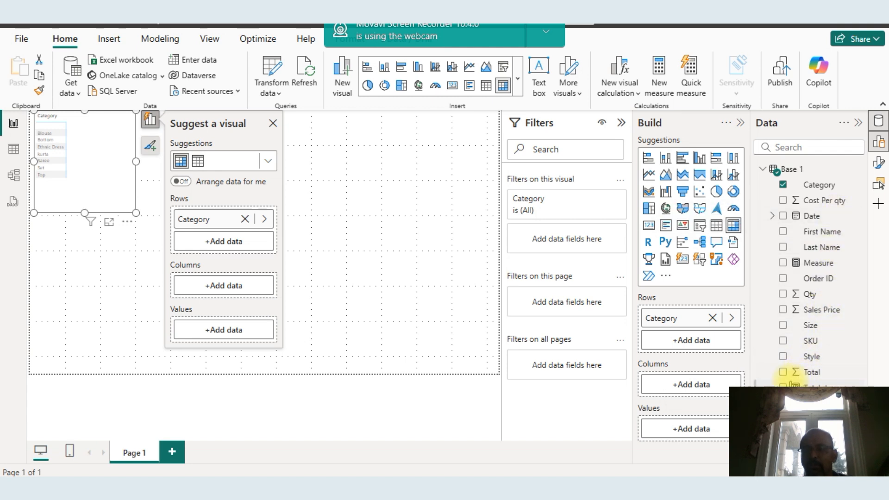
pyautogui.moveTo(783, 376); pyautogui.dragTo(675, 388)
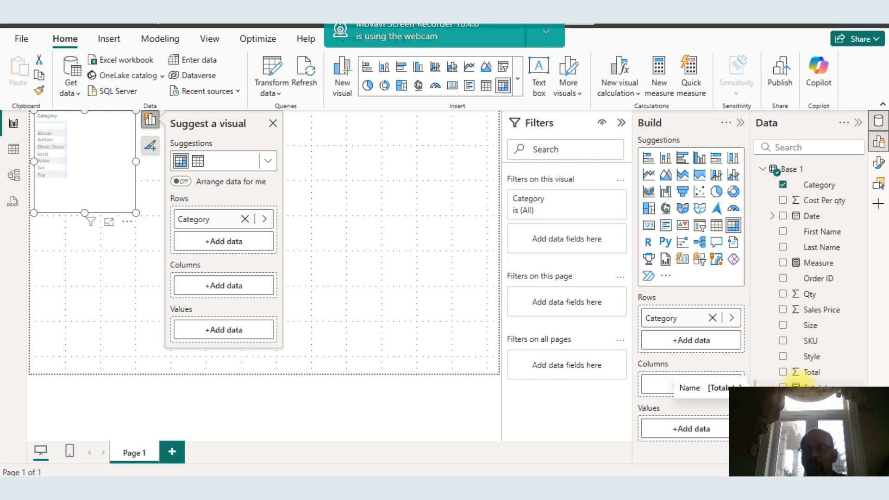
pyautogui.click(782, 263)
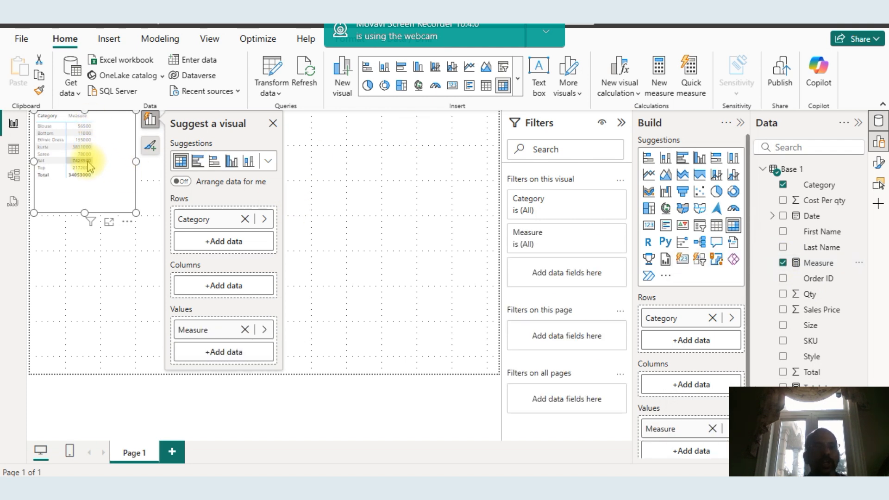
# Rename the measure to Total revenue and open the matrix in focus mode
pyautogui.click(859, 263)
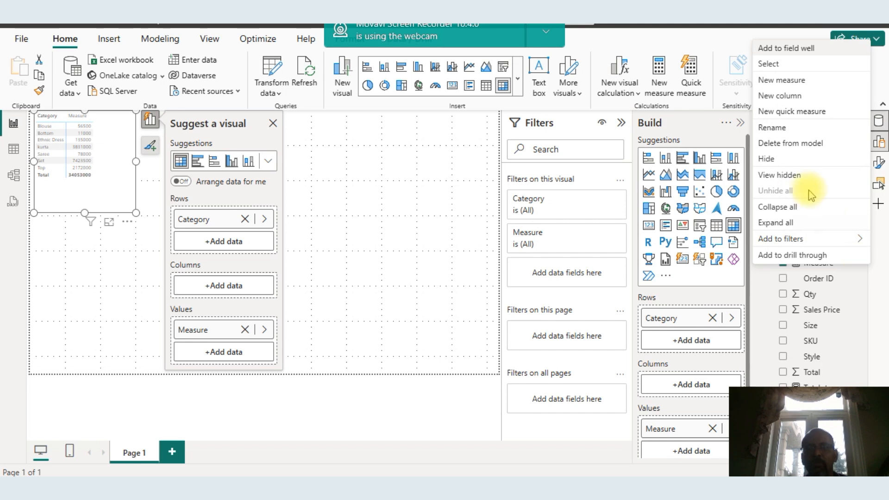
pyautogui.click(795, 131)
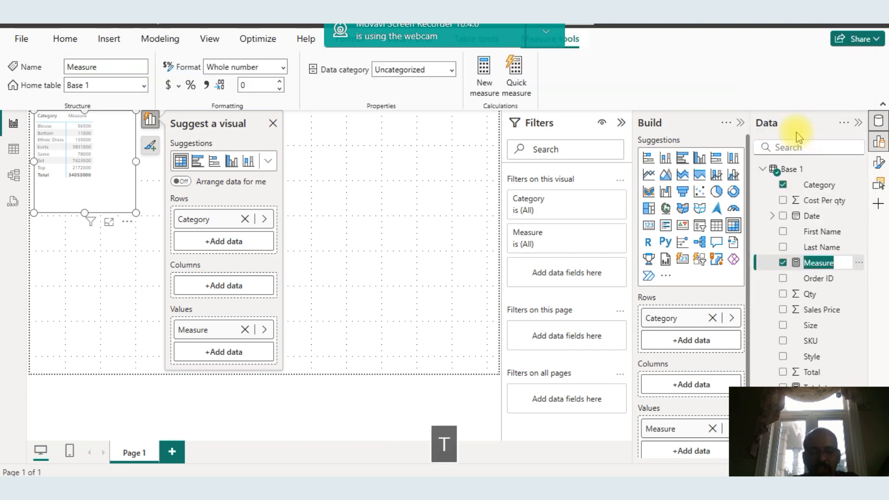
pyautogui.write('Total revenue')
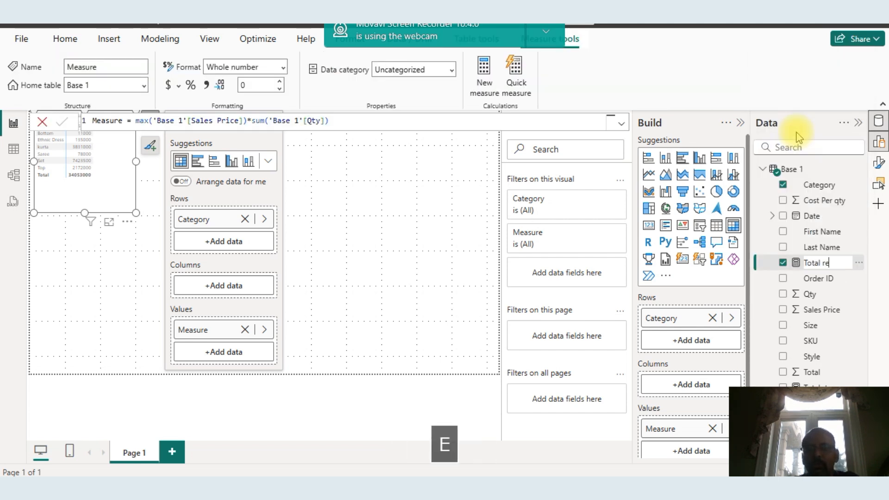
pyautogui.click(431, 420)
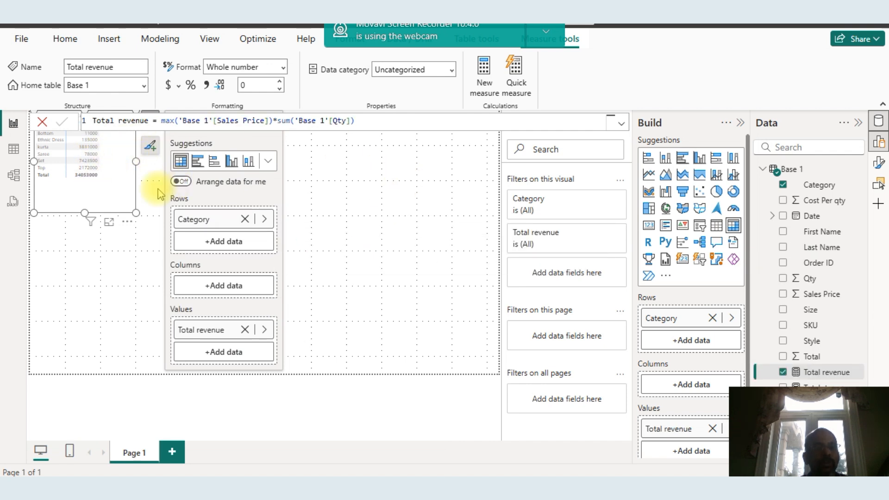
pyautogui.click(110, 225)
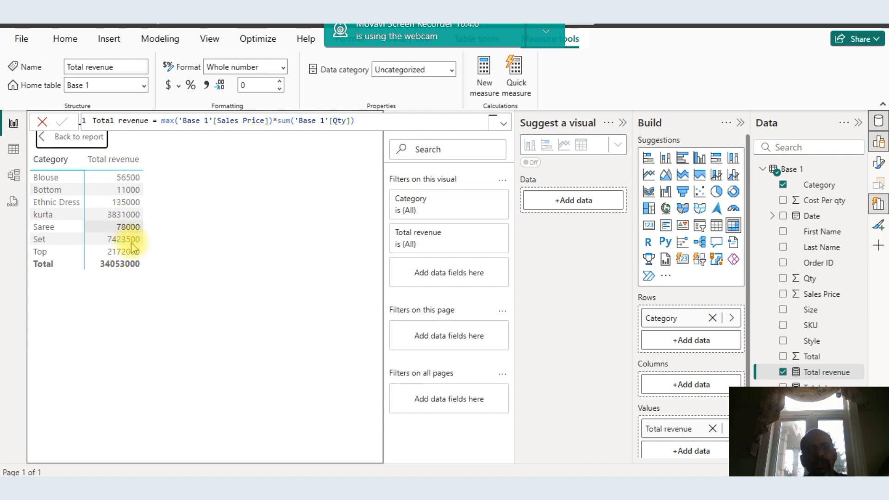
# Switch to Excel and insert a PivotTable from the Base 1 data on a new sheet
pyautogui.hotkey('alt', 'Tab')
pyautogui.hotkey('alt', 'Tab')
pyautogui.hotkey('alt', 'Tab')
pyautogui.hotkey('alt', 'Tab')
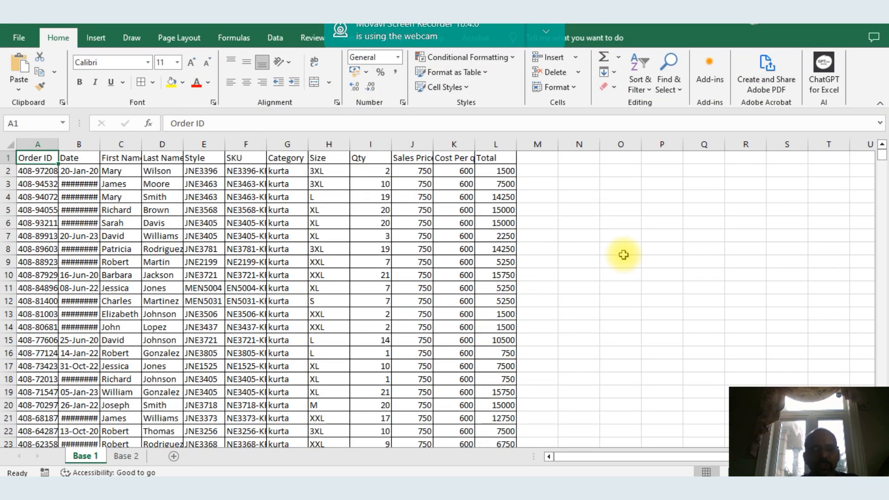
pyautogui.hotkey('alt', 'd')
pyautogui.press('p')
pyautogui.press('Return')
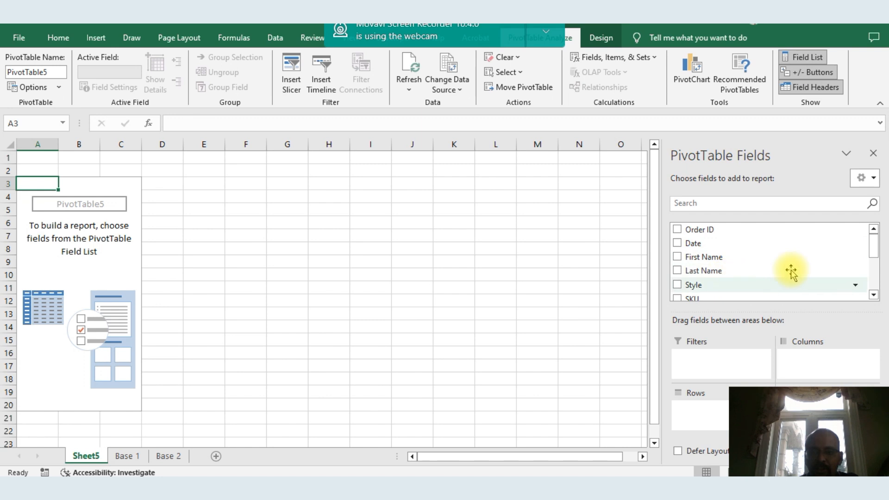
# Add Category to the PivotTable rows
pyautogui.moveTo(875, 247); pyautogui.dragTo(874, 287)
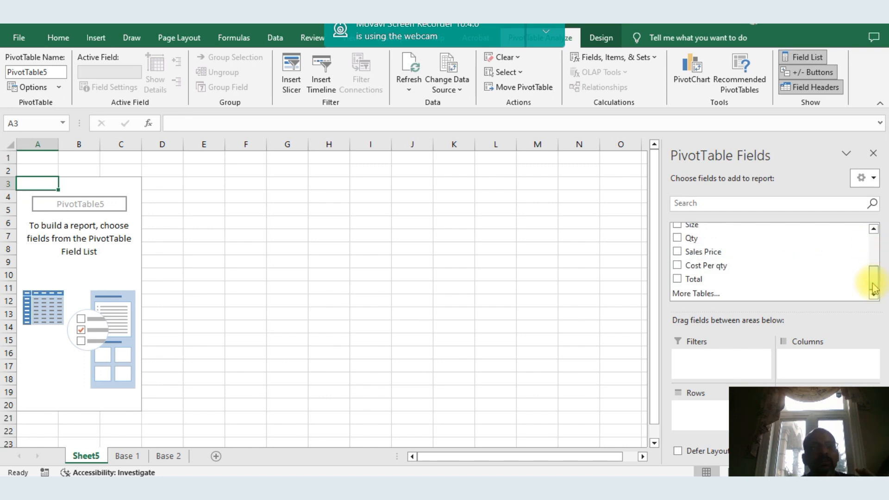
pyautogui.moveTo(874, 277); pyautogui.dragTo(879, 269)
pyautogui.moveTo(701, 252); pyautogui.dragTo(706, 414)
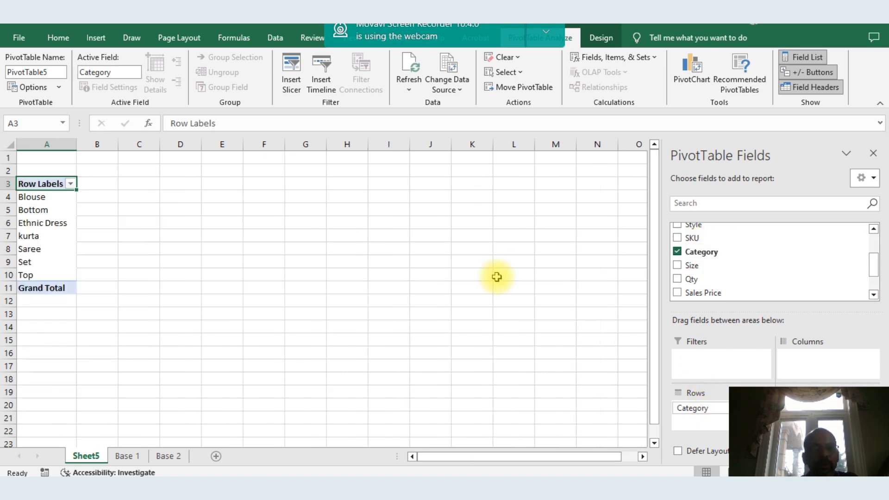
pyautogui.hotkey('alt', 'Tab')
pyautogui.hotkey('alt', 'Tab')
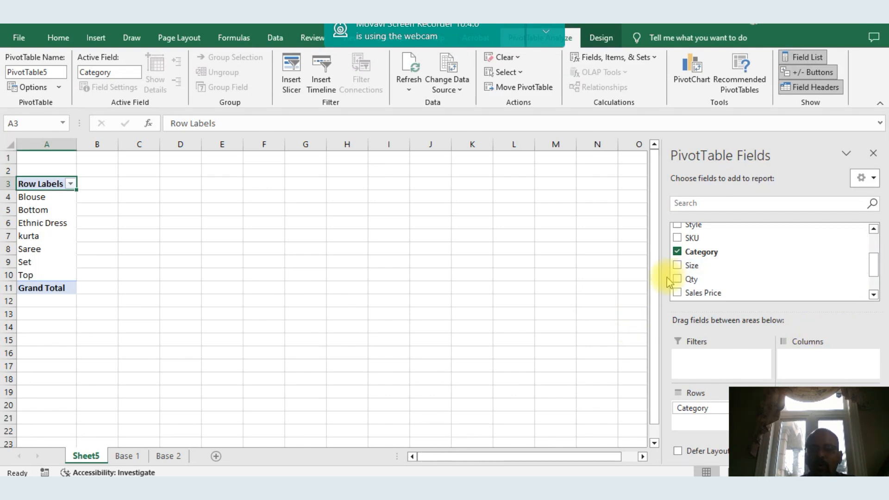
# Add Qty and Sales Price to the PivotTable values
pyautogui.click(693, 279)
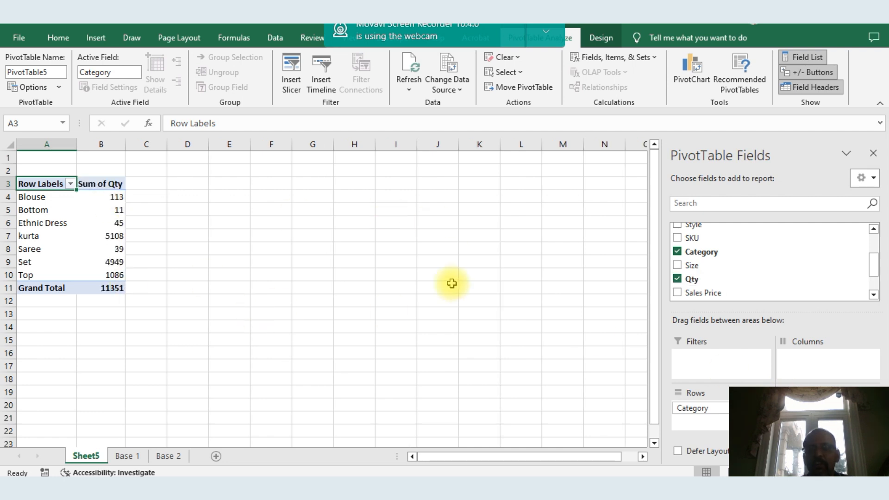
pyautogui.moveTo(710, 299); pyautogui.dragTo(750, 359)
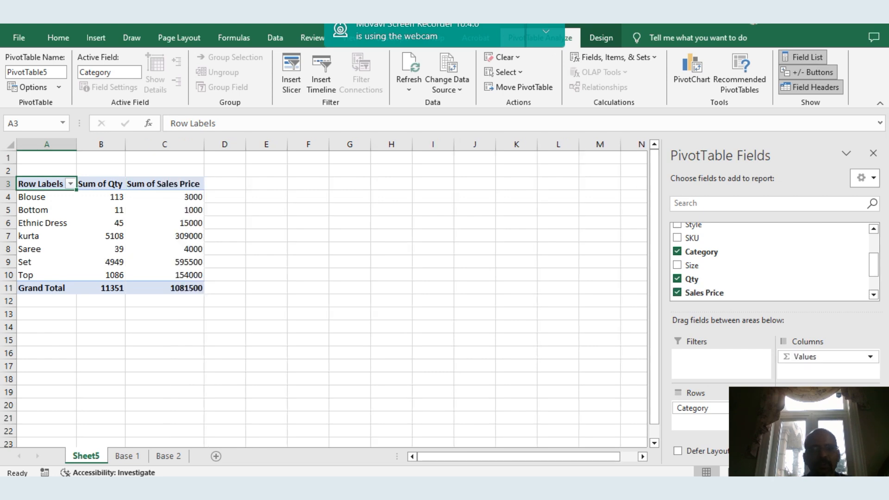
# Change the Sales Price value field to summarize by Max
pyautogui.click(837, 421)
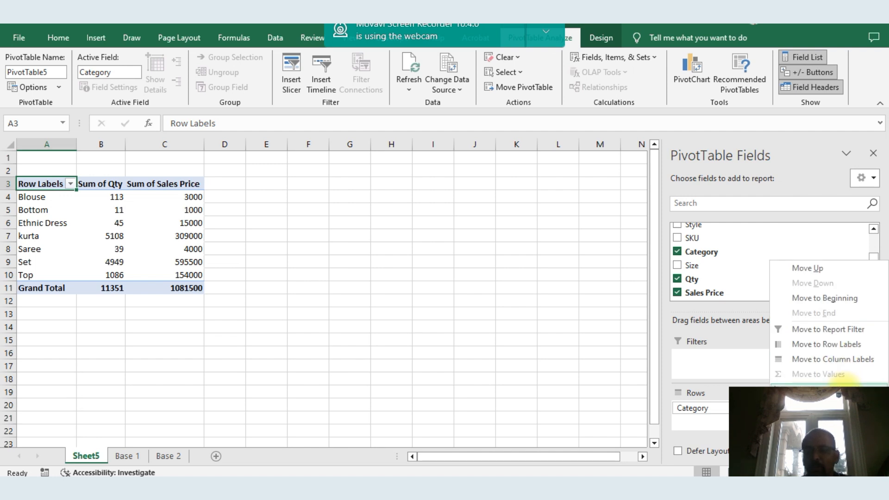
pyautogui.click(824, 389)
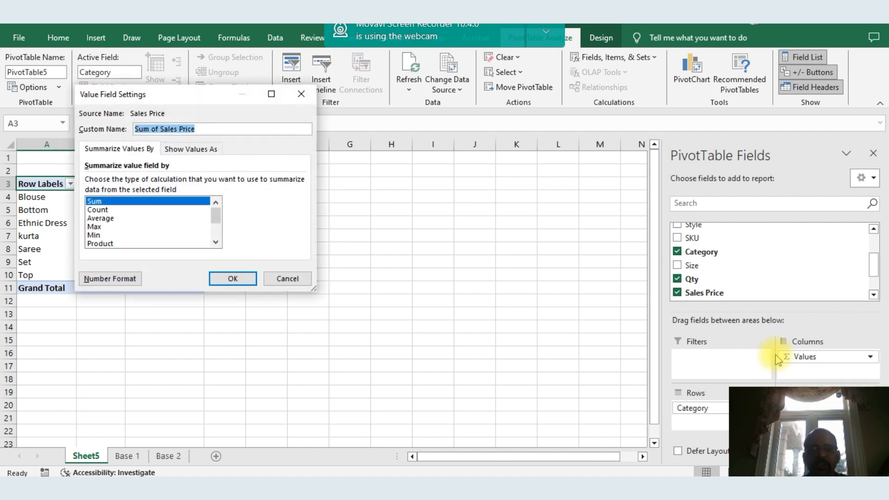
pyautogui.click(95, 226)
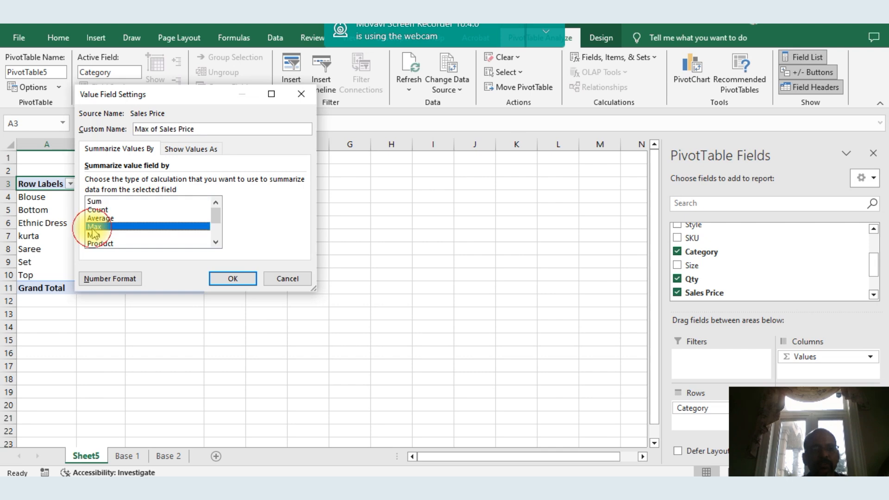
pyautogui.click(237, 277)
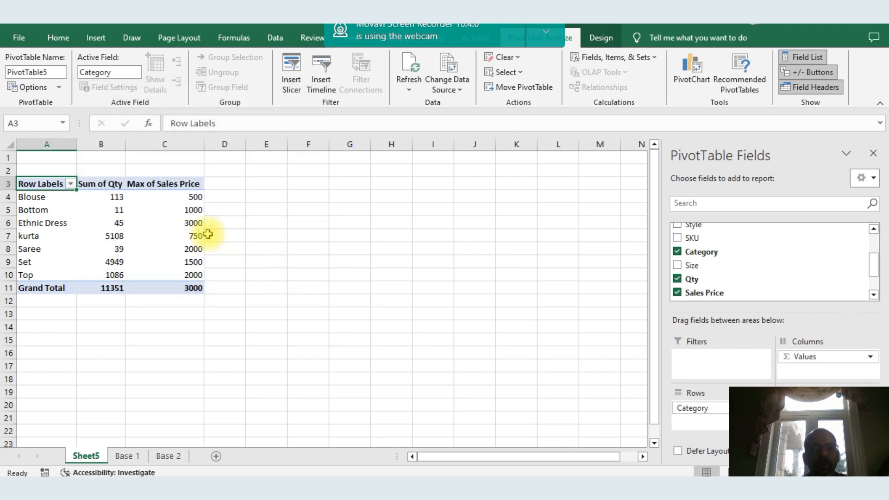
# Copy the whole PivotTable and paste it as values starting in cell E3
pyautogui.click(240, 230)
pyautogui.press('Left')
pyautogui.press('Up')
pyautogui.press('Up')
pyautogui.press('Up')
pyautogui.press('Up')
pyautogui.press('Left')
pyautogui.press('Left')
pyautogui.hotkey('shift', 'Right')
pyautogui.hotkey('shift', 'Right')
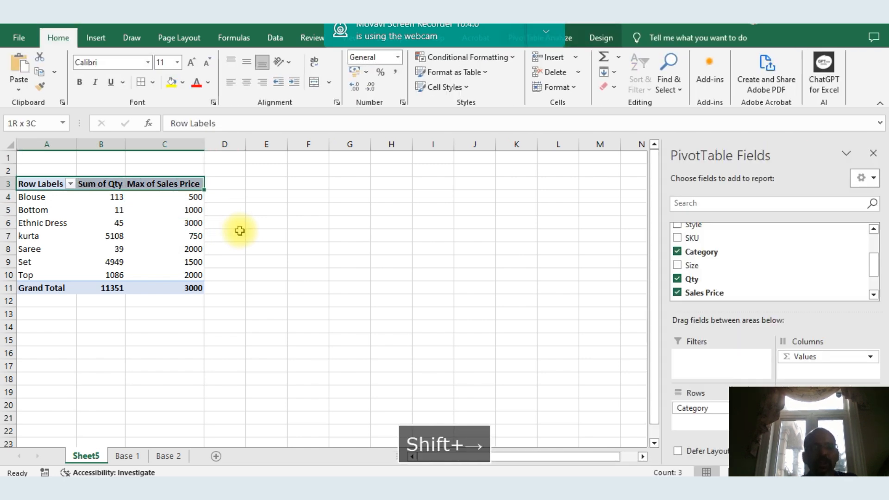
pyautogui.hotkey('ctrl', 'shift', 'Down')
pyautogui.hotkey('ctrl', 'c')
pyautogui.press('Right')
pyautogui.press('Right')
pyautogui.press('Right')
pyautogui.press('Right')
pyautogui.hotkey('alt', 'e')
pyautogui.press('s')
pyautogui.press('Down')
# Enter =F4*G4 in H4 to multiply quantity by max sales price, and fill it down to row 11
pyautogui.press('Down')
pyautogui.press('Return')
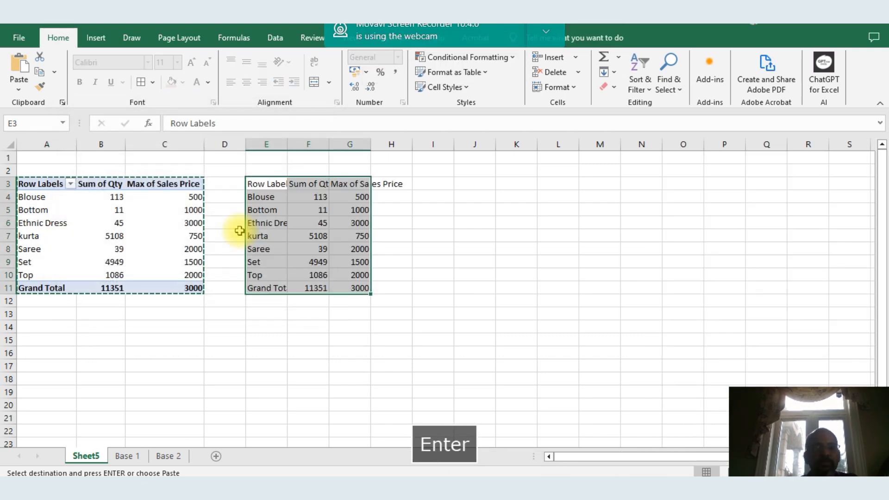
pyautogui.press('Right')
pyautogui.press('Right')
pyautogui.press('Right')
pyautogui.press('Down')
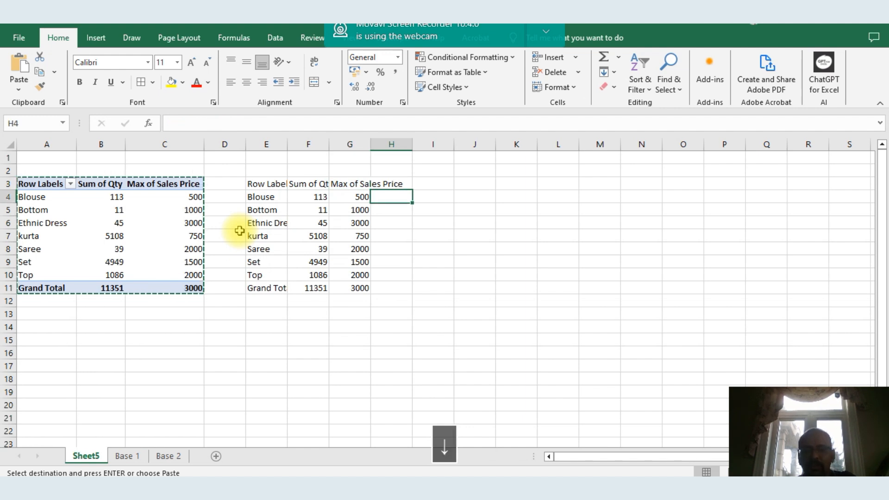
pyautogui.write('=')
pyautogui.press('Left')
pyautogui.press('Left')
pyautogui.write('*')
pyautogui.press('Left')
pyautogui.press('Return')
pyautogui.press('Up')
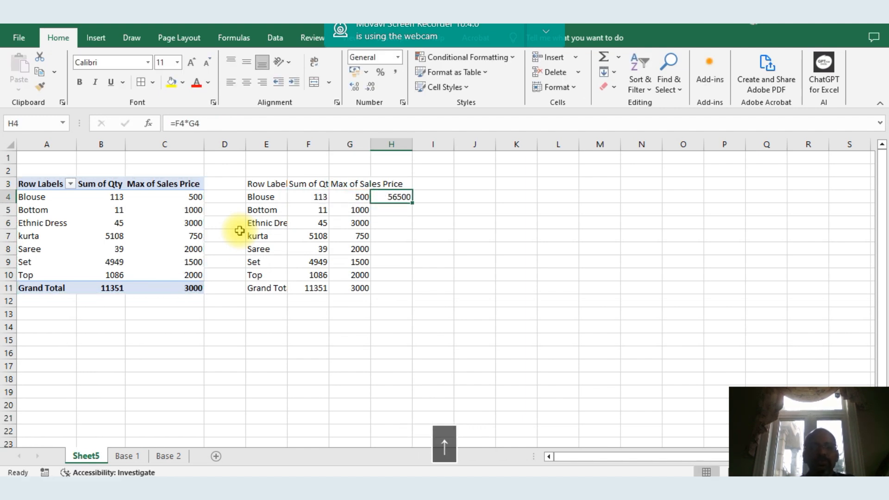
pyautogui.doubleClick(414, 203)
pyautogui.hotkey('ctrl', 'Down')
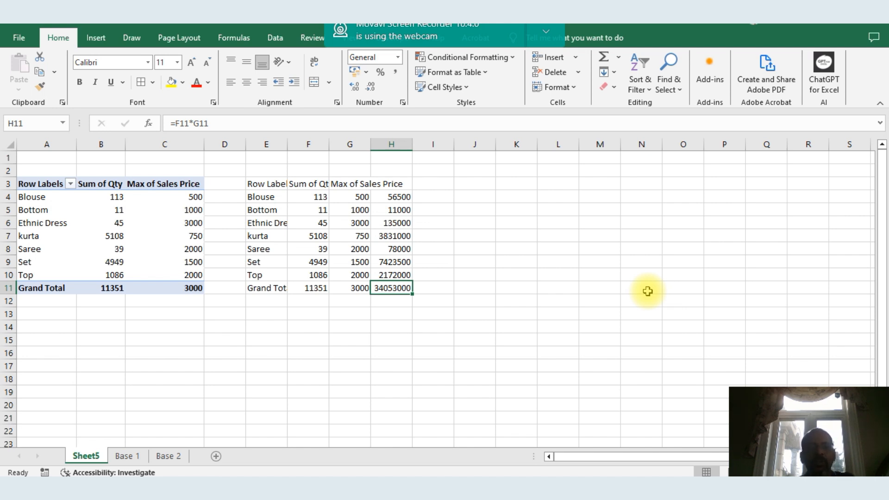
# Compare the Excel revenue column with the Total revenue matrix in Power BI
pyautogui.hotkey('alt', 'Tab')
pyautogui.hotkey('alt', 'Tab')
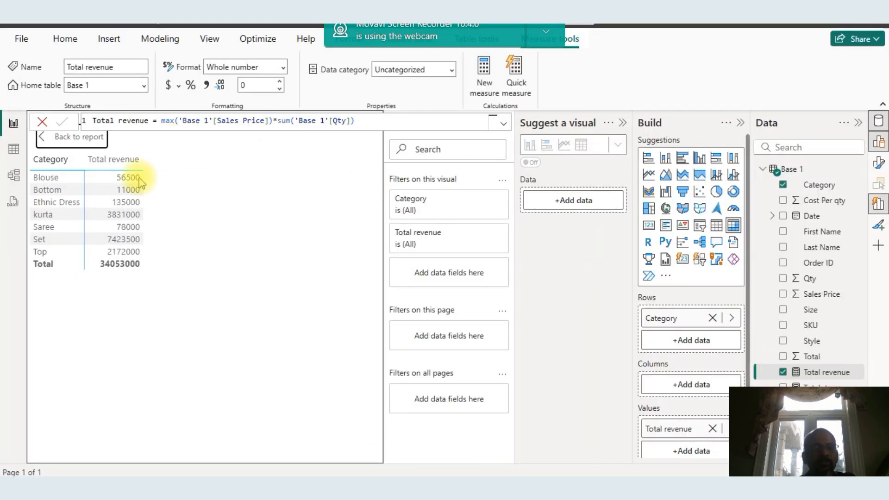
pyautogui.hotkey('alt', 'Tab')
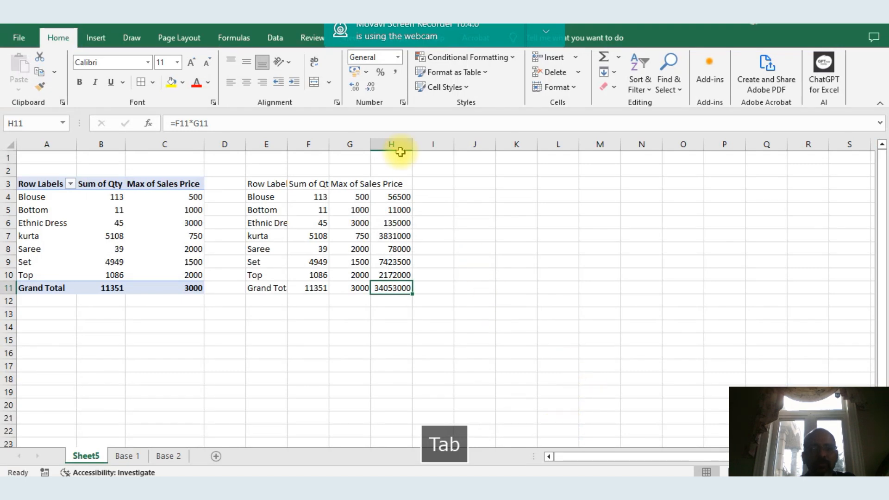
pyautogui.hotkey('alt', 'Tab')
pyautogui.press('Tab')
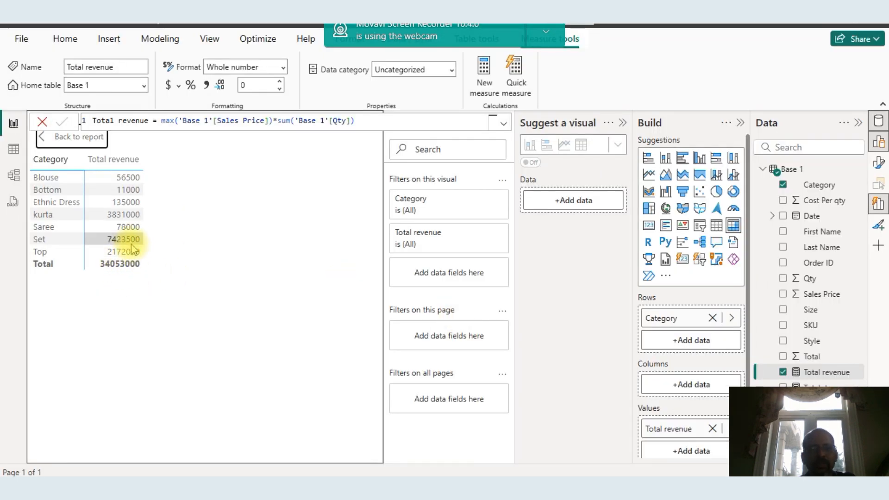
pyautogui.hotkey('alt', 'Tab')
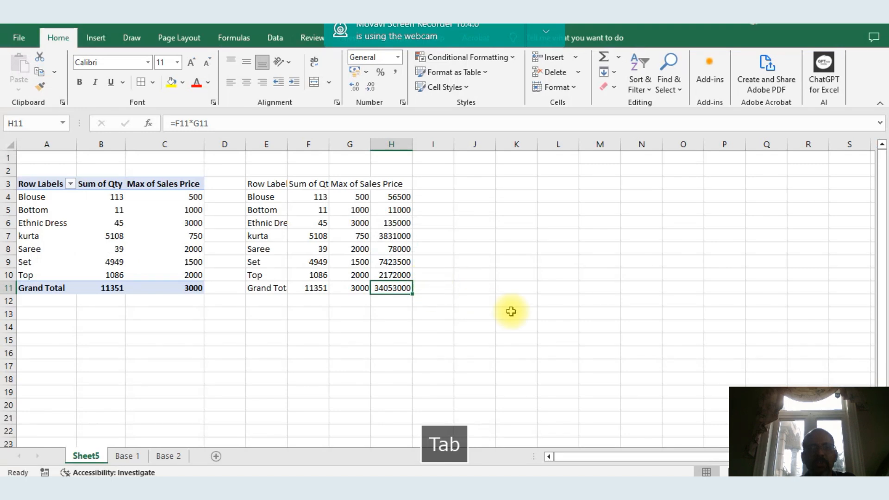
pyautogui.hotkey('alt', 'Tab')
pyautogui.hotkey('alt', 'Tab')
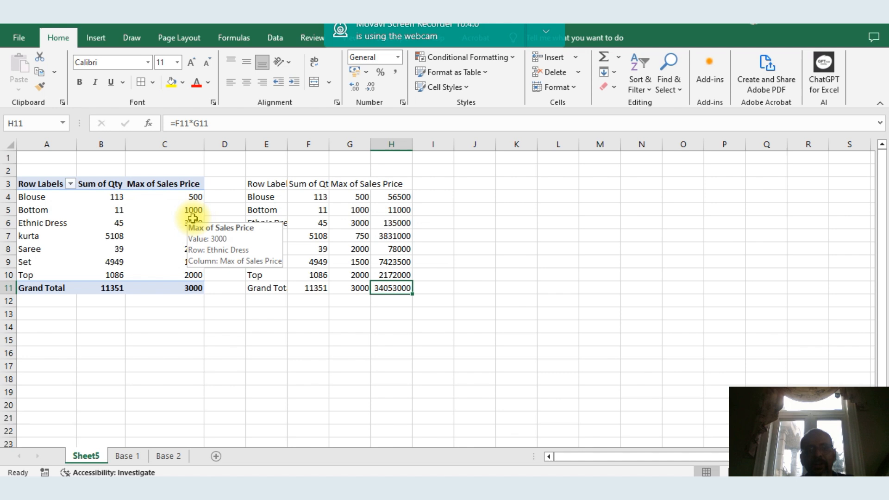
pyautogui.hotkey('alt', 'Tab')
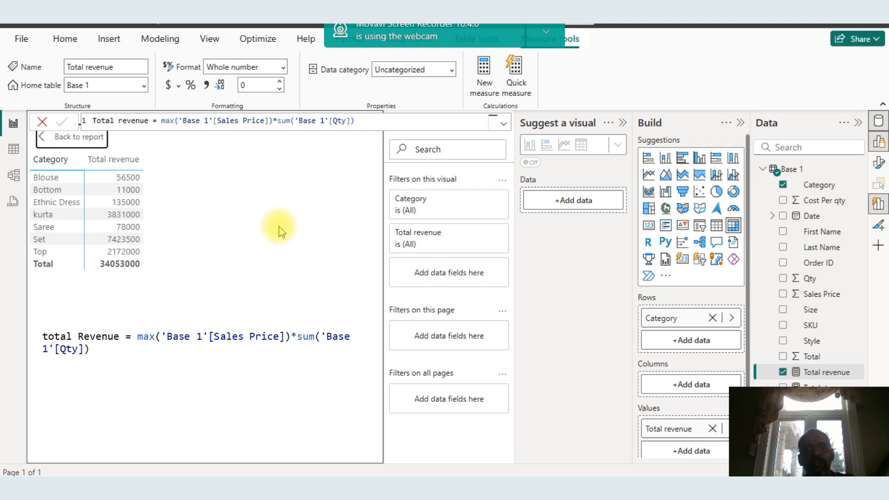
pyautogui.hotkey('alt', 'Tab')
pyautogui.hotkey('alt', 'Tab')
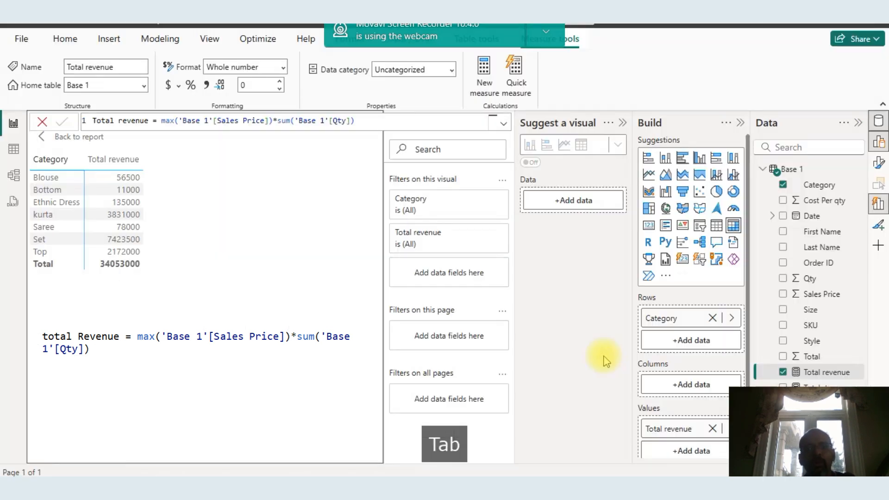
pyautogui.hotkey('alt', 'Tab')
pyautogui.hotkey('alt', 'Tab')
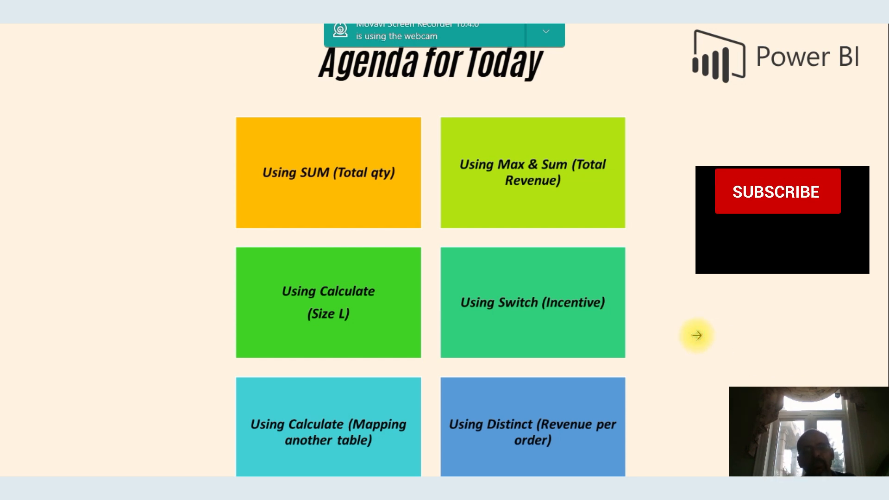
pyautogui.hotkey('alt', 'Tab')
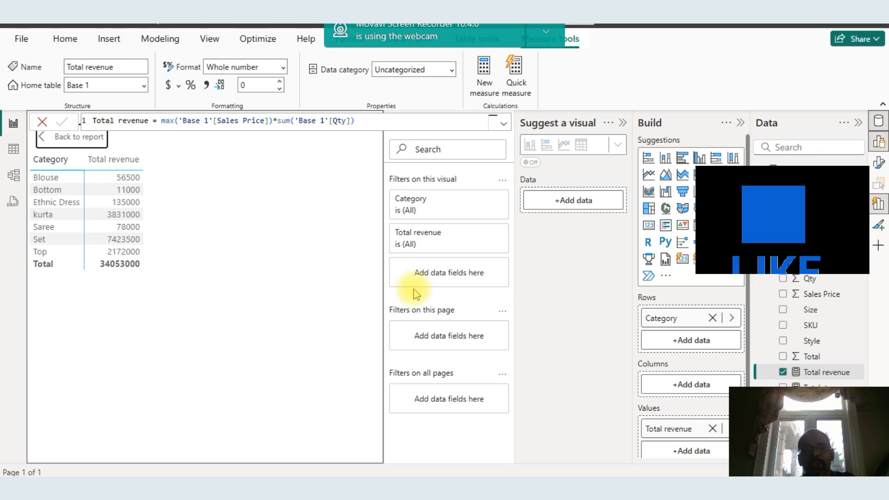
pyautogui.hotkey('alt', 'Tab')
pyautogui.hotkey('alt', 'Tab')
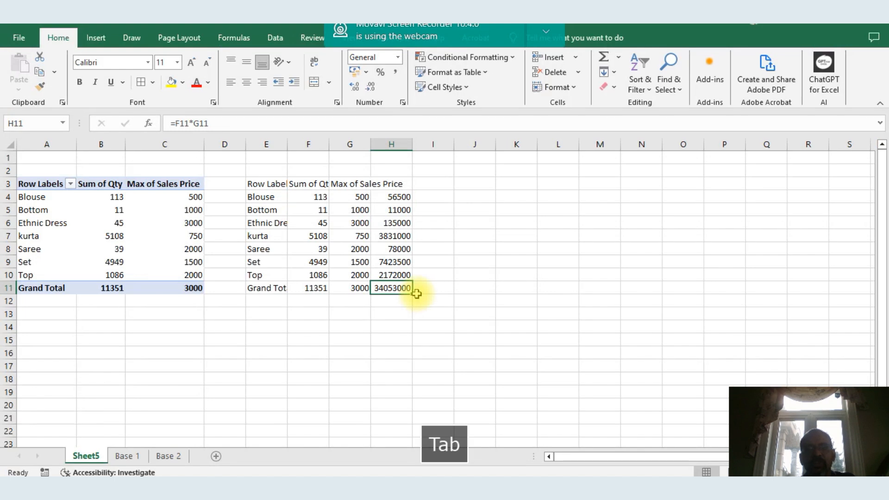
# Try to delete the copied revenue table
pyautogui.moveTo(266, 144); pyautogui.dragTo(425, 173)
pyautogui.hotkey('alt', 'e')
pyautogui.write('d')
pyautogui.click(353, 273)
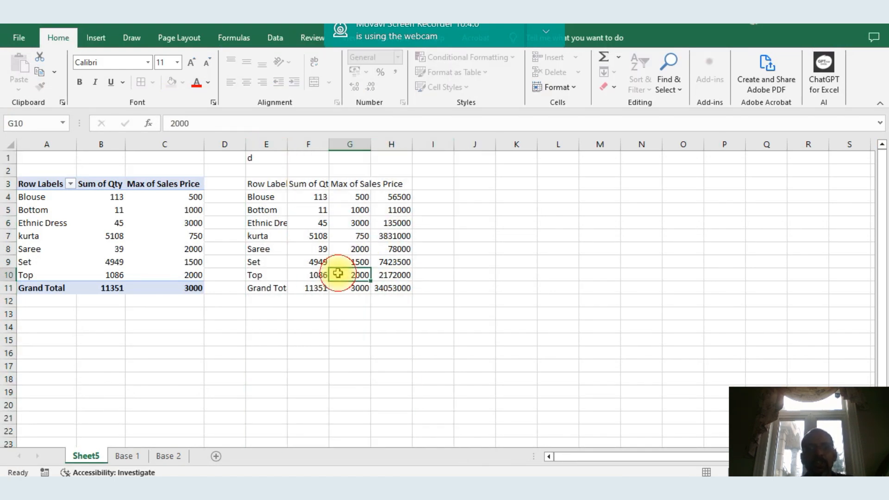
# Remove Qty and Sales Price from the PivotTable
pyautogui.click(139, 209)
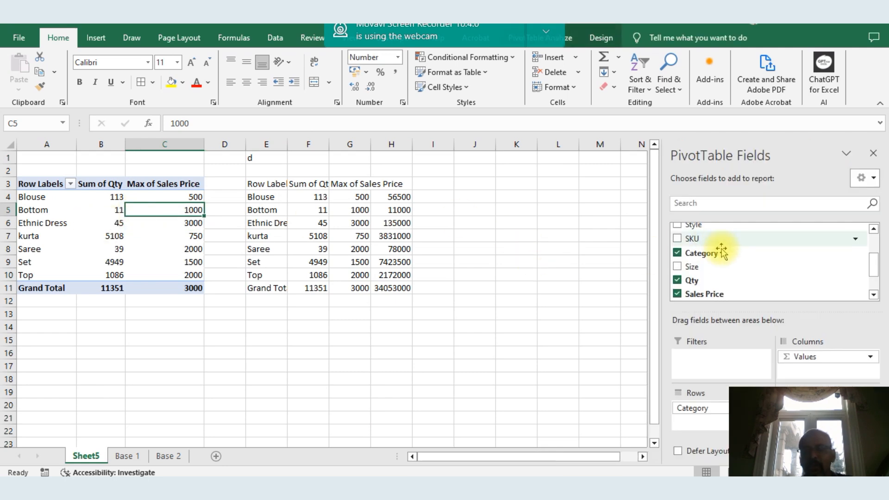
pyautogui.click(677, 278)
pyautogui.click(677, 293)
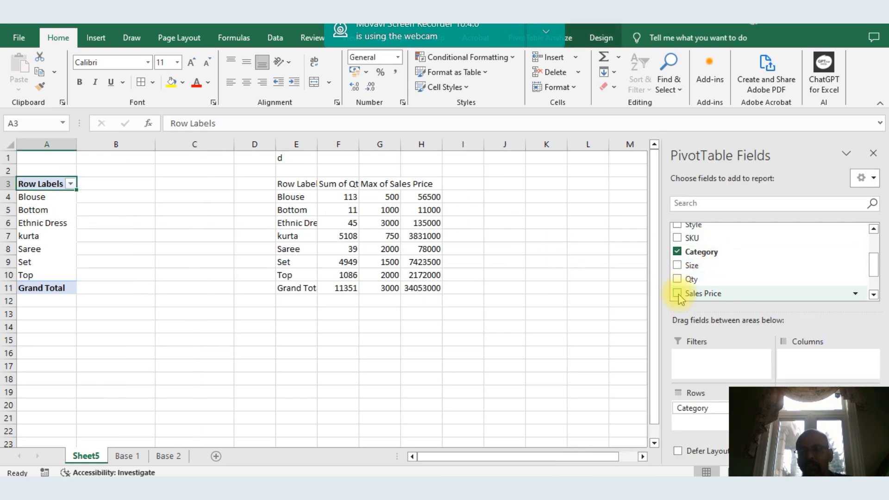
# Delete the copied table and revenue formulas in columns D to M
pyautogui.moveTo(298, 138); pyautogui.dragTo(609, 224)
pyautogui.press('Delete')
pyautogui.click(55, 231)
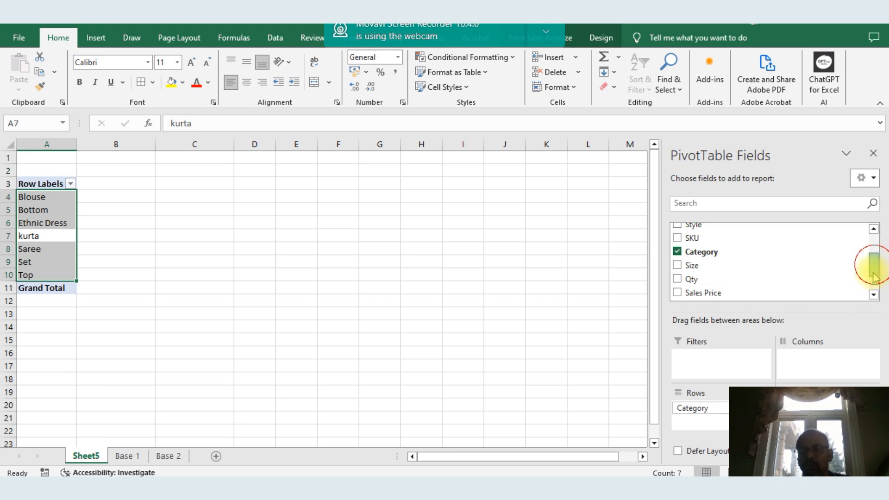
# Add the Total field to the PivotTable values
pyautogui.scroll(-1, 881, 268)
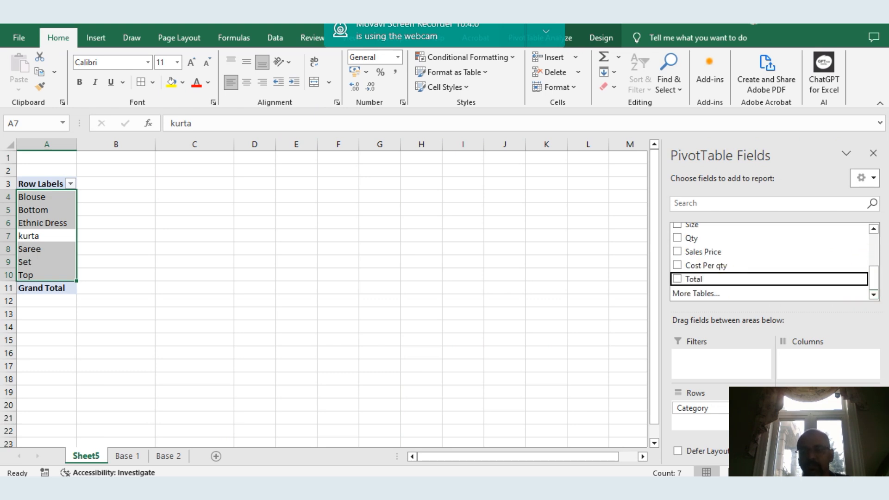
pyautogui.click(677, 278)
pyautogui.click(415, 265)
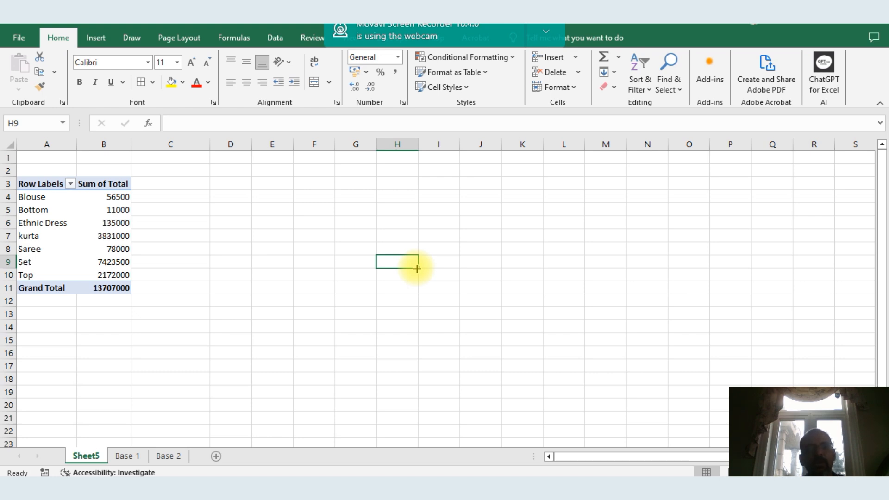
pyautogui.click(57, 225)
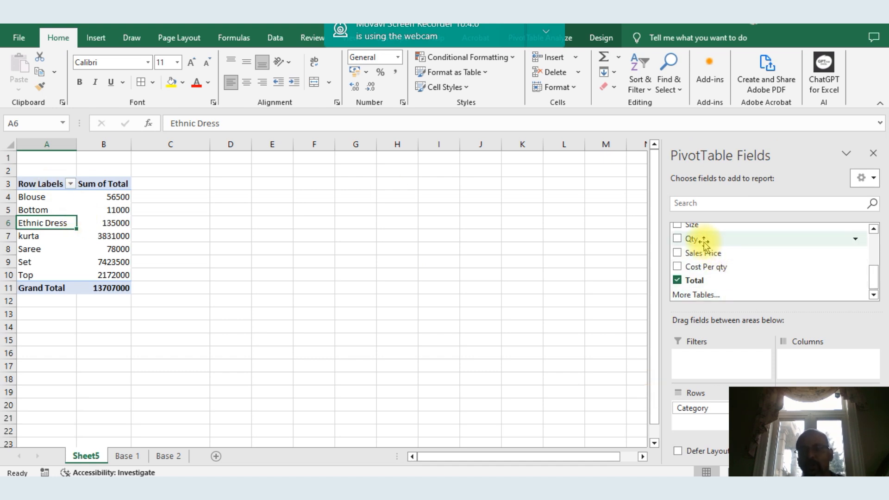
# Add Size as a report filter and filter the PivotTable to size L
pyautogui.moveTo(692, 226); pyautogui.dragTo(701, 364)
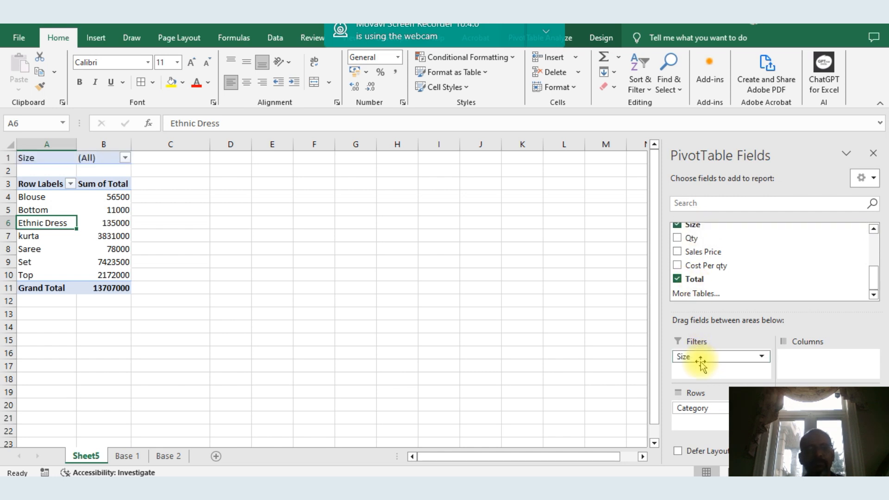
pyautogui.click(125, 158)
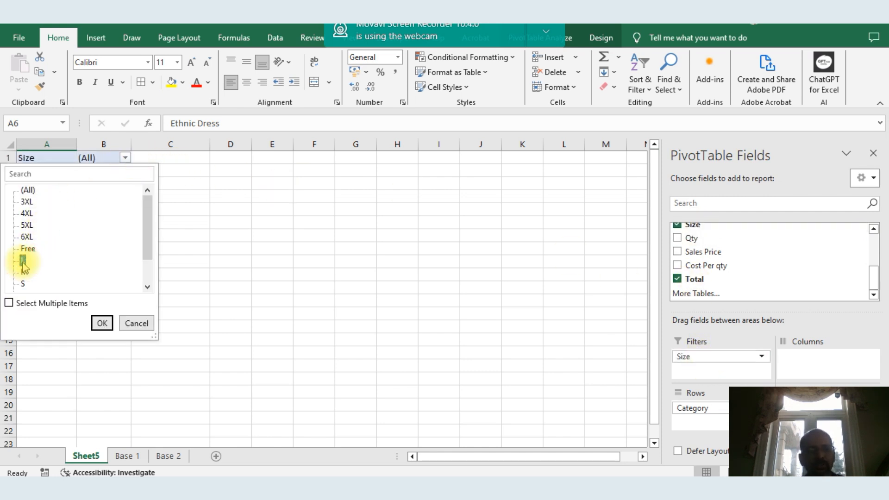
pyautogui.click(102, 321)
pyautogui.moveTo(124, 193); pyautogui.dragTo(119, 247)
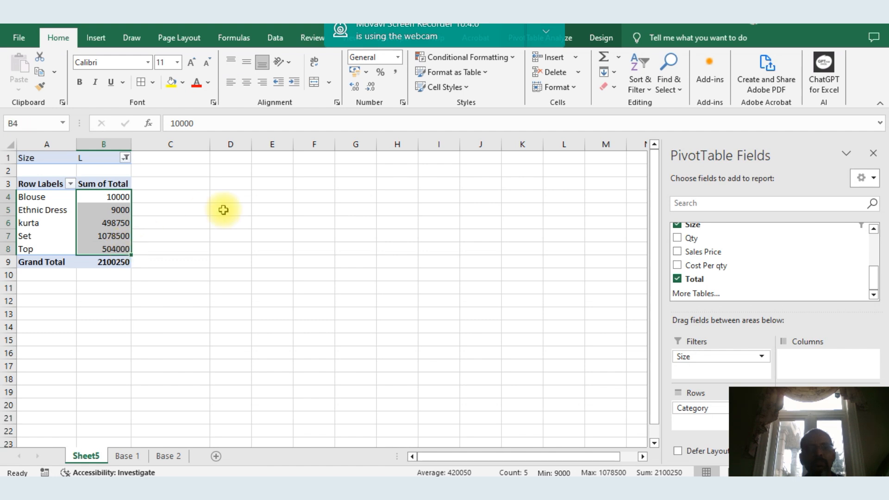
pyautogui.click(223, 210)
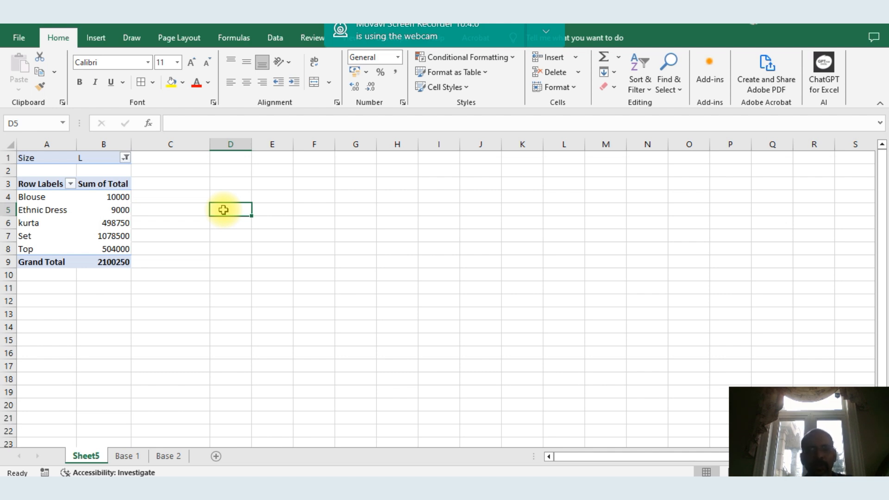
# Switch to Power BI and create a new measure on the Base 1 table named Large
pyautogui.hotkey('alt', 'Tab')
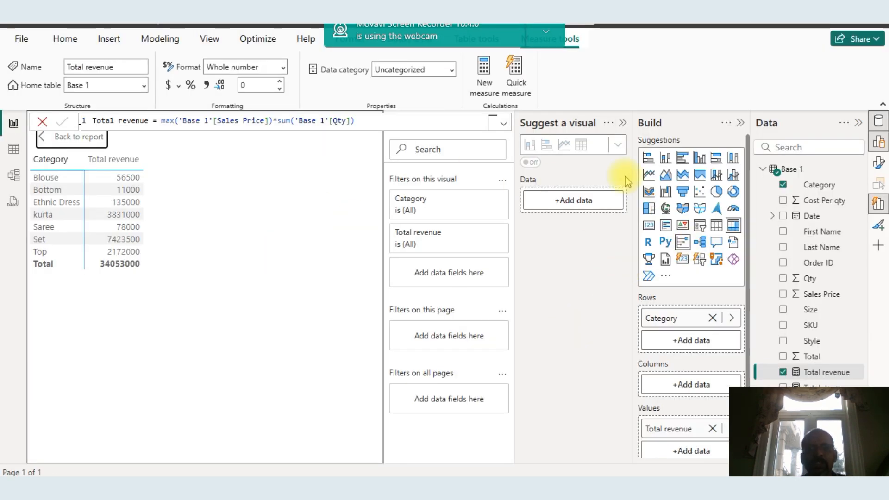
pyautogui.click(486, 87)
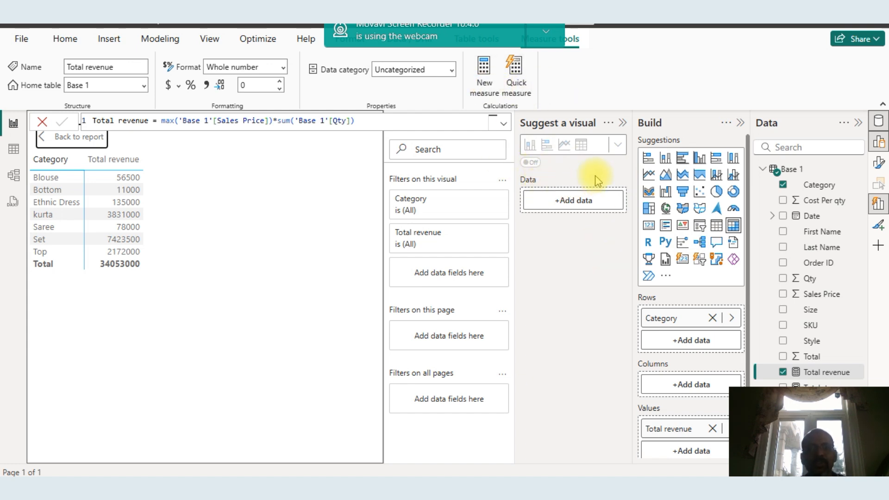
pyautogui.click(484, 78)
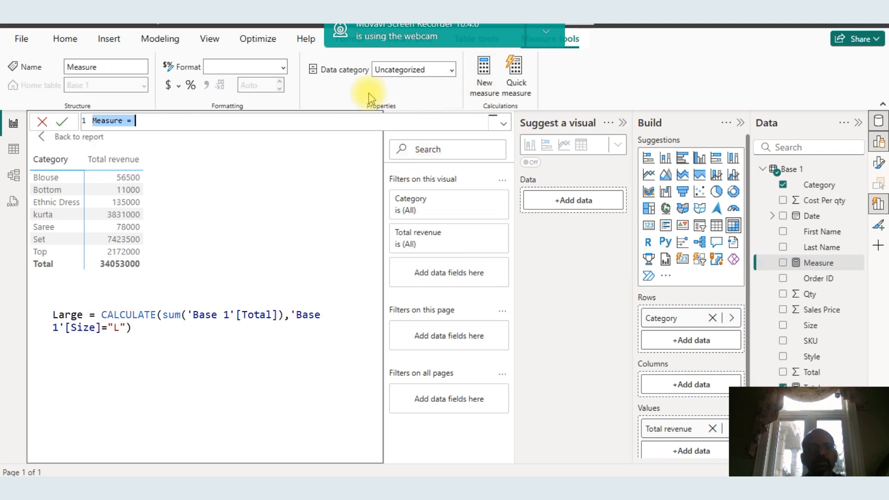
pyautogui.click(119, 120)
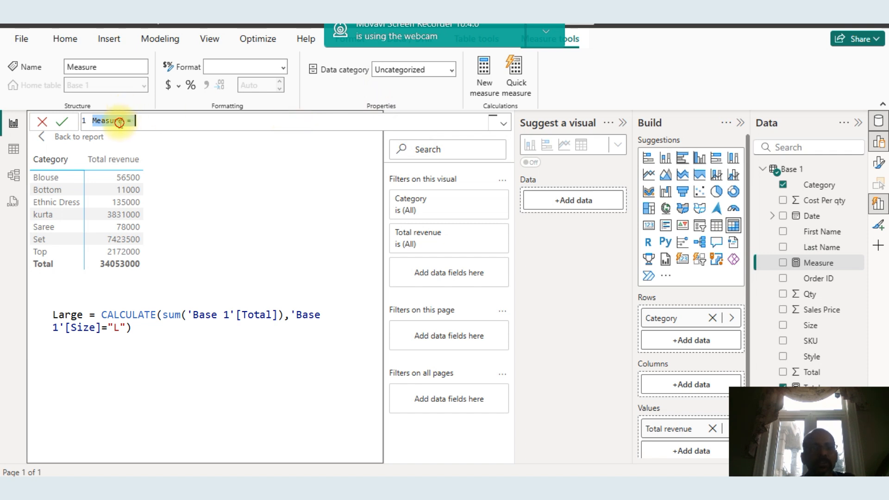
pyautogui.press('BackSpace')
pyautogui.press('BackSpace')
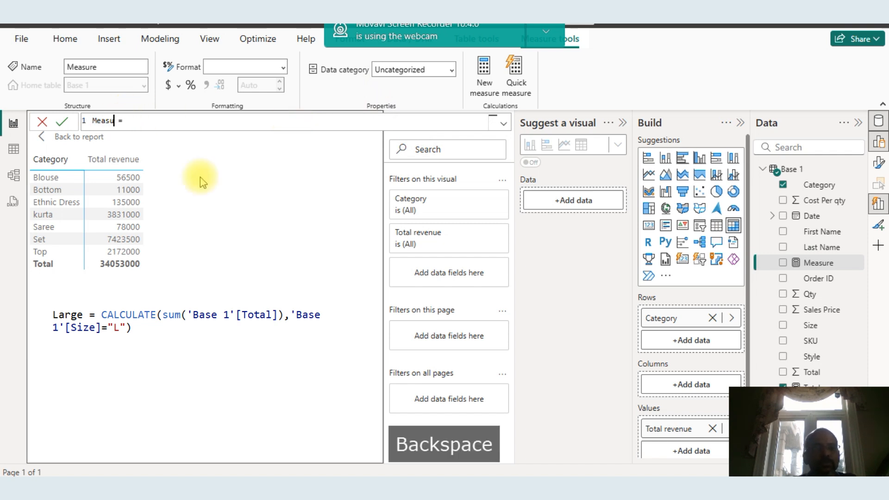
pyautogui.press('CapsLock')
pyautogui.write('L')
pyautogui.press('CapsLock')
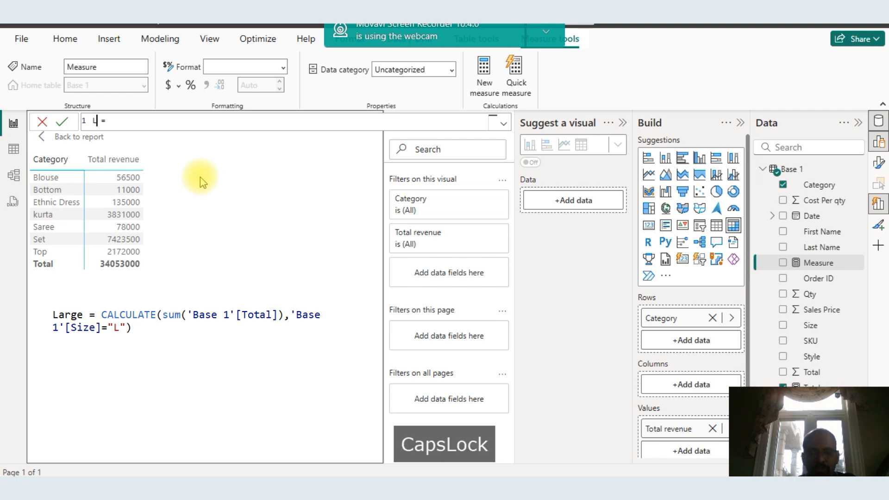
pyautogui.write('arge')
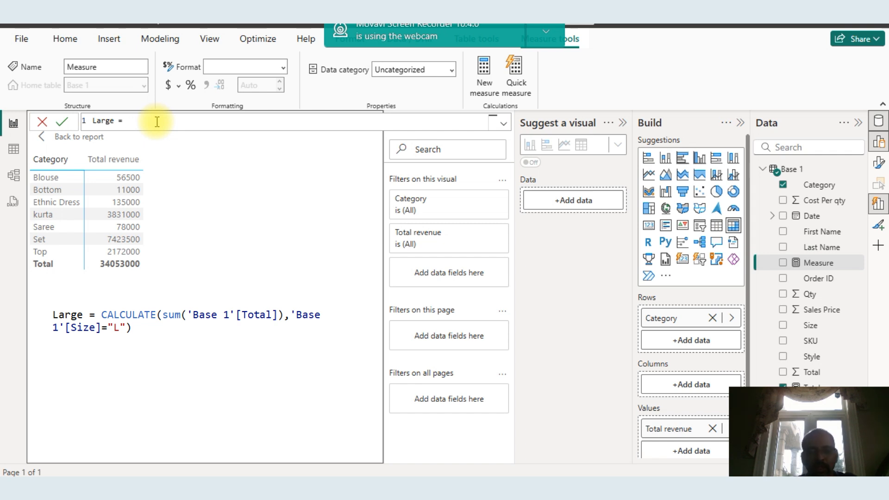
# Define the Large measure as CALCULATE(sum('Base 1'[Total]),'Base 1'[Size]="L") and commit it
pyautogui.write('calc')
pyautogui.press('Tab')
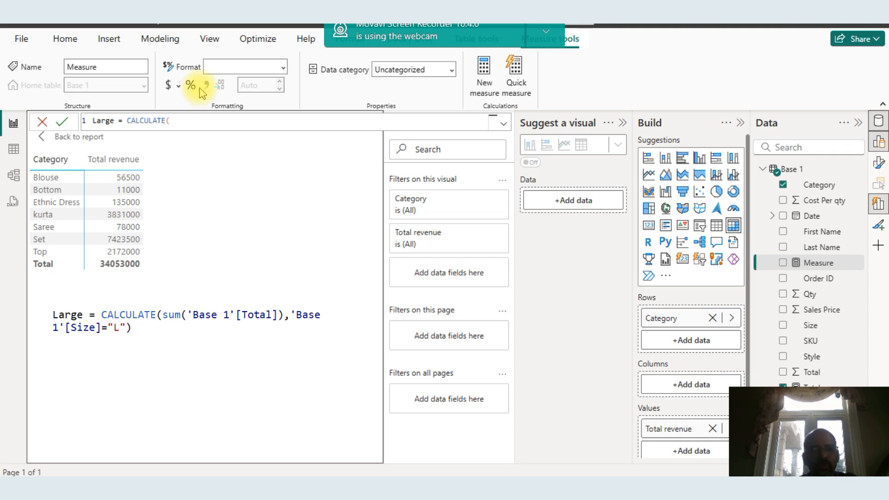
pyautogui.write('sum')
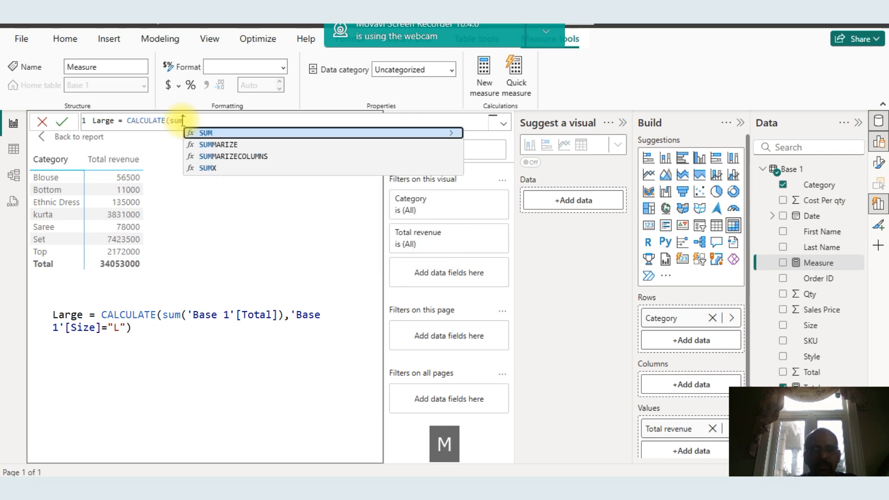
pyautogui.write('(')
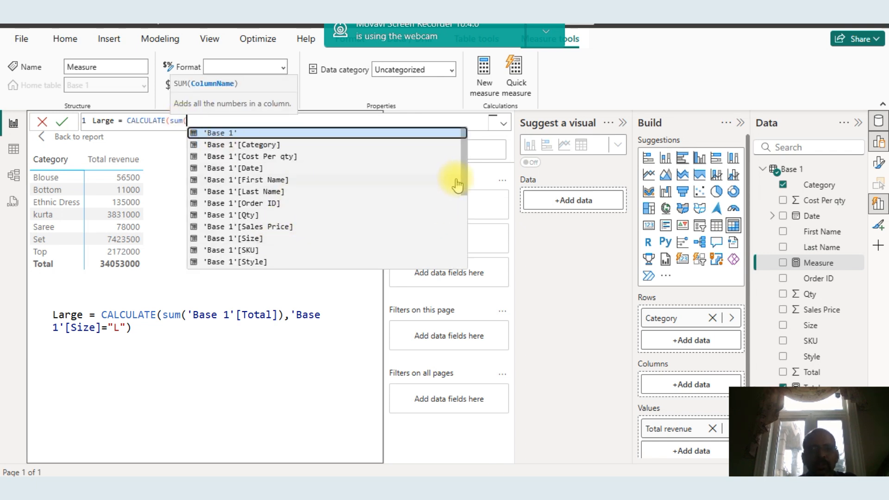
pyautogui.moveTo(460, 169); pyautogui.dragTo(463, 244)
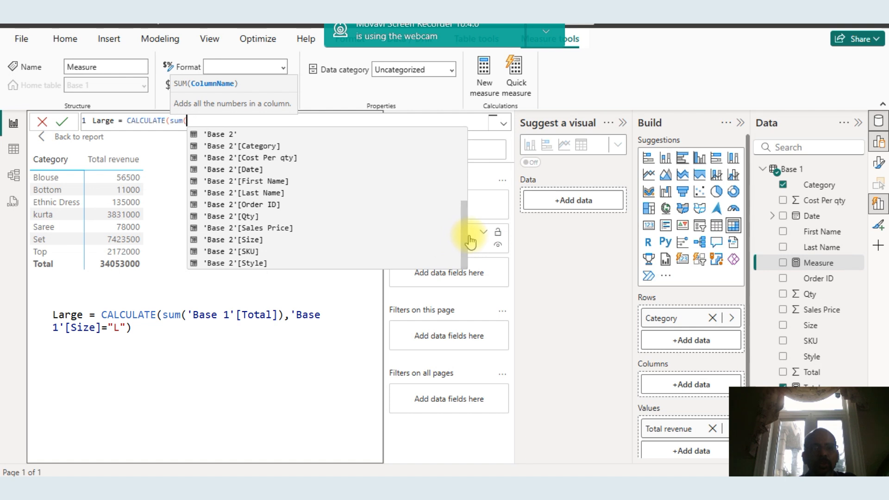
pyautogui.moveTo(465, 240); pyautogui.dragTo(462, 186)
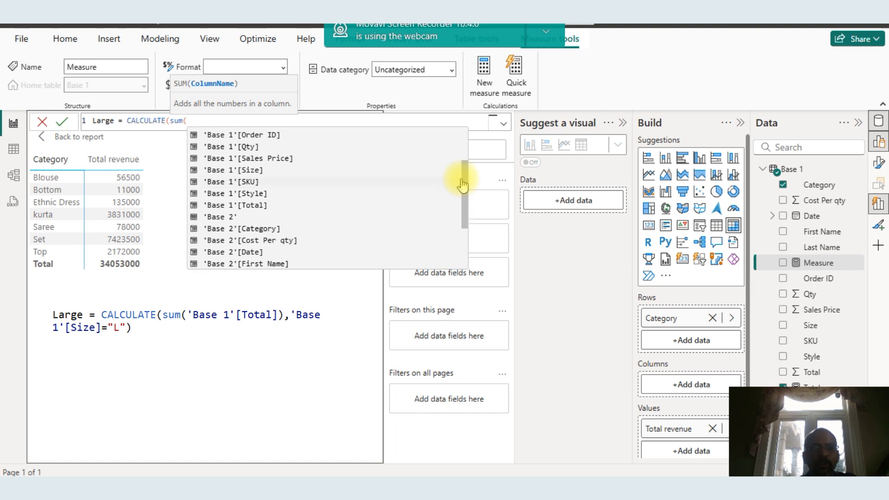
pyautogui.click(264, 205)
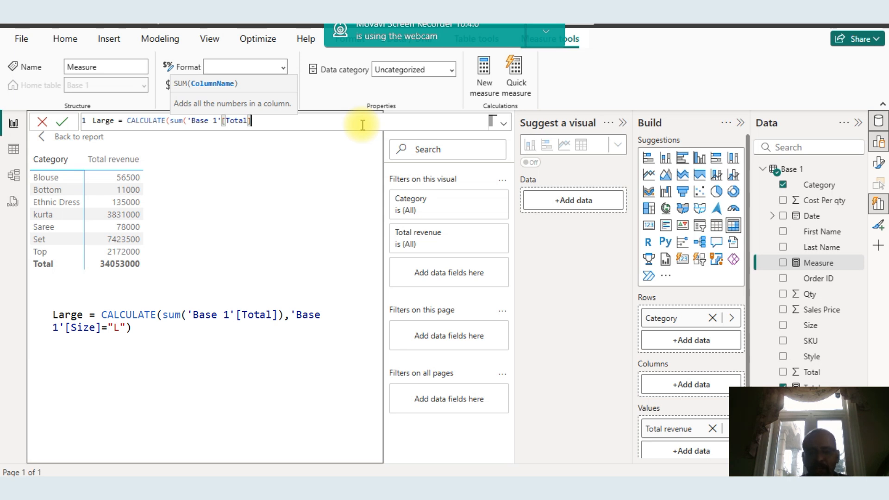
pyautogui.write(',')
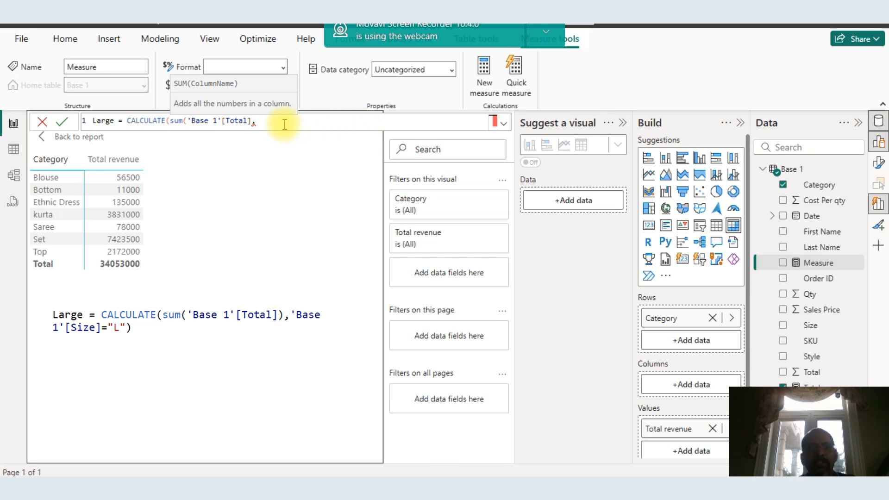
pyautogui.press('BackSpace')
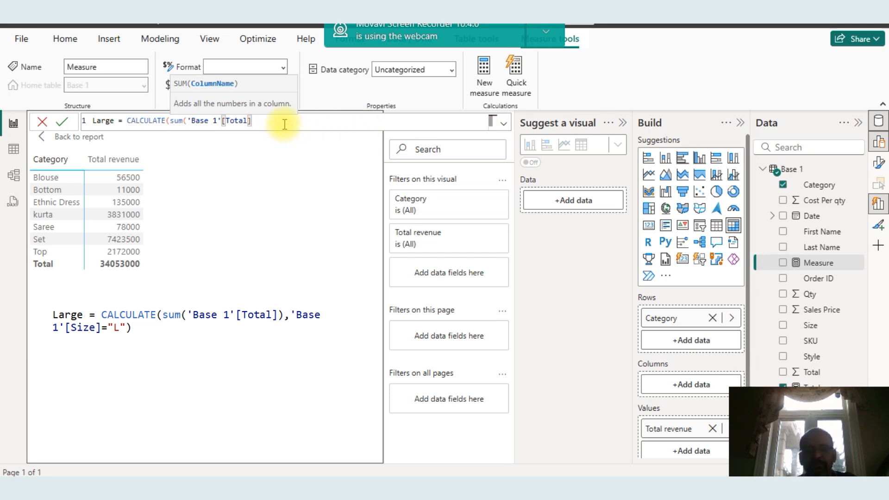
pyautogui.write('),')
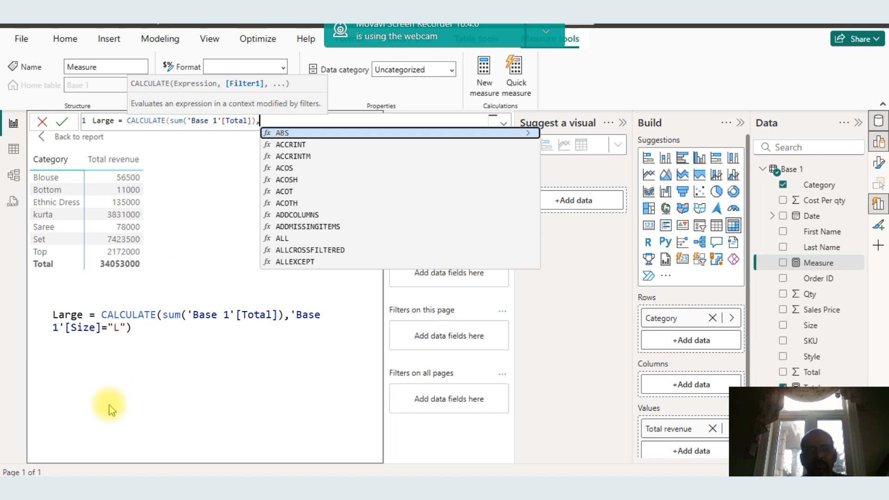
pyautogui.click(67, 427)
pyautogui.click(281, 122)
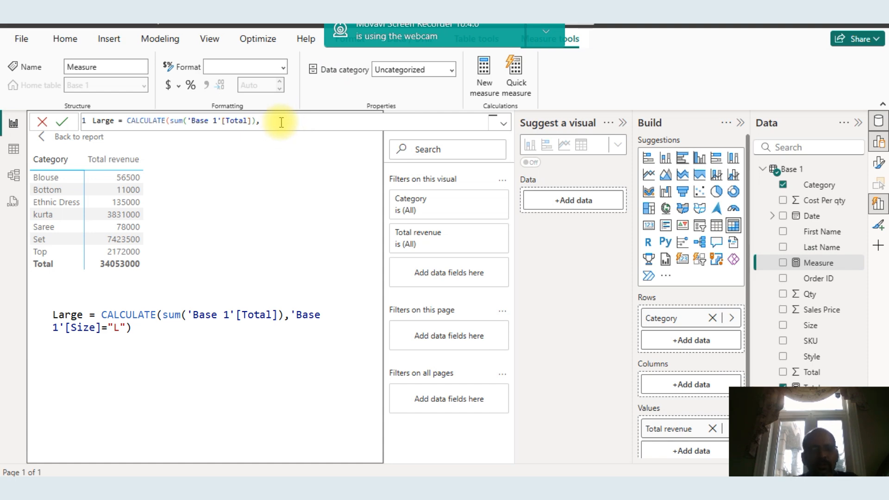
pyautogui.write('bas')
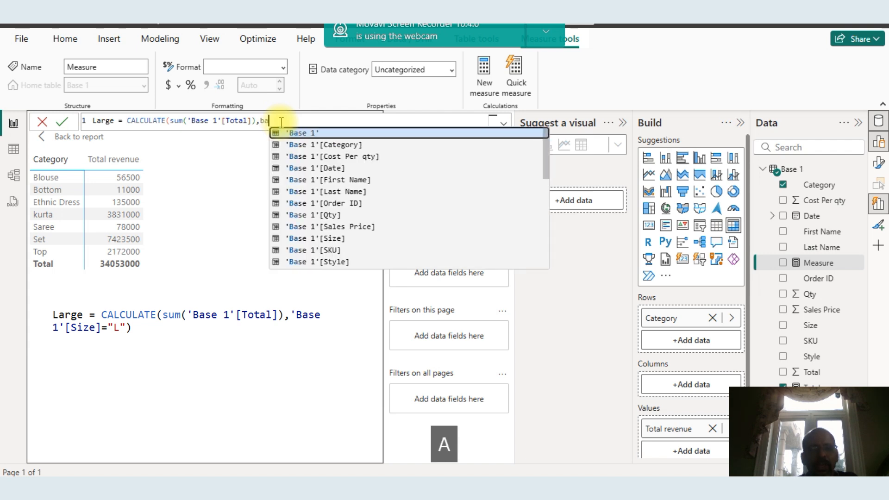
pyautogui.click(331, 239)
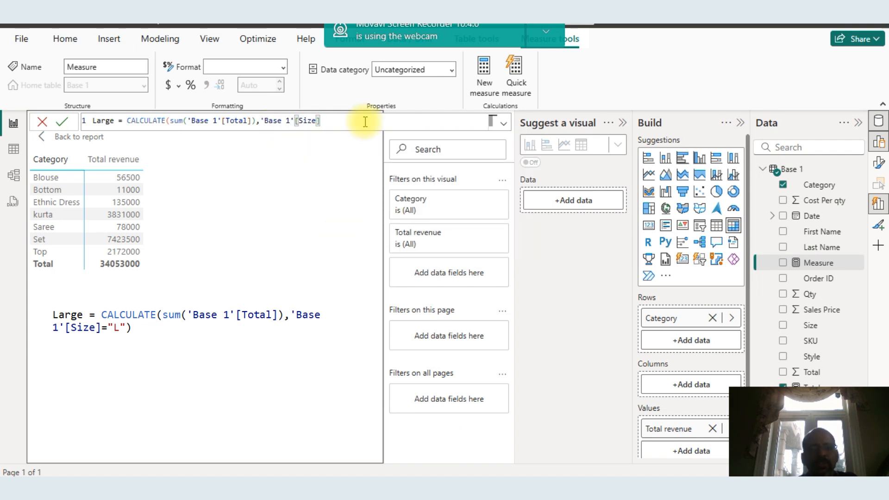
pyautogui.write('=')
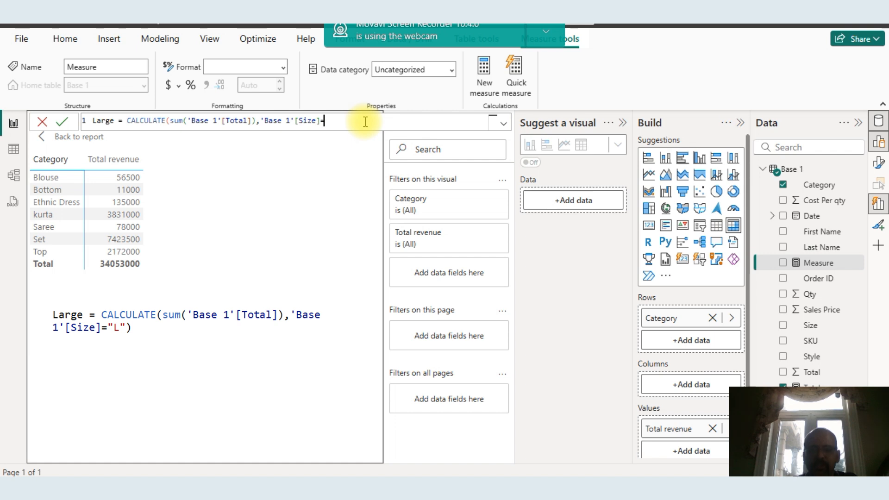
pyautogui.write('"')
pyautogui.press('capslock')
pyautogui.write('L')
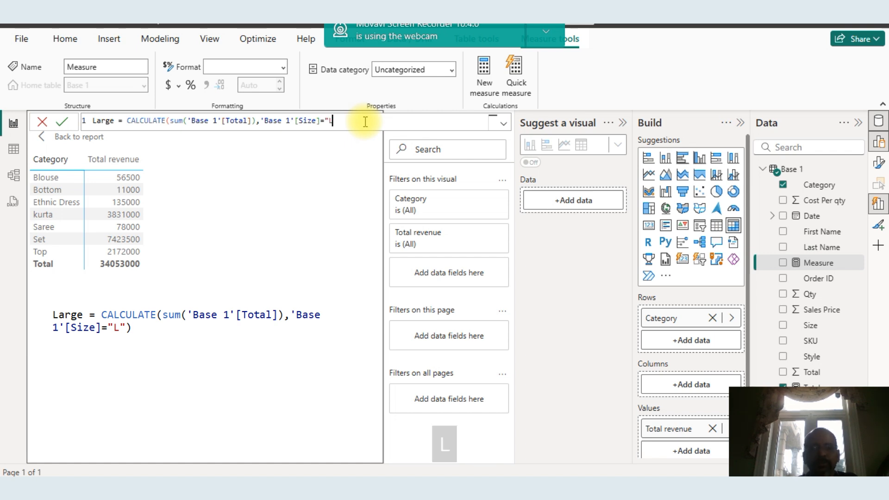
pyautogui.write('"')
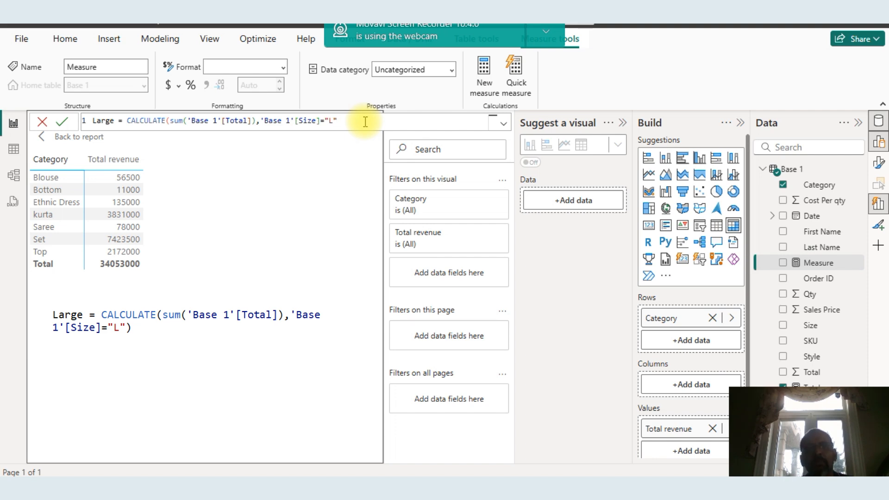
pyautogui.write(')')
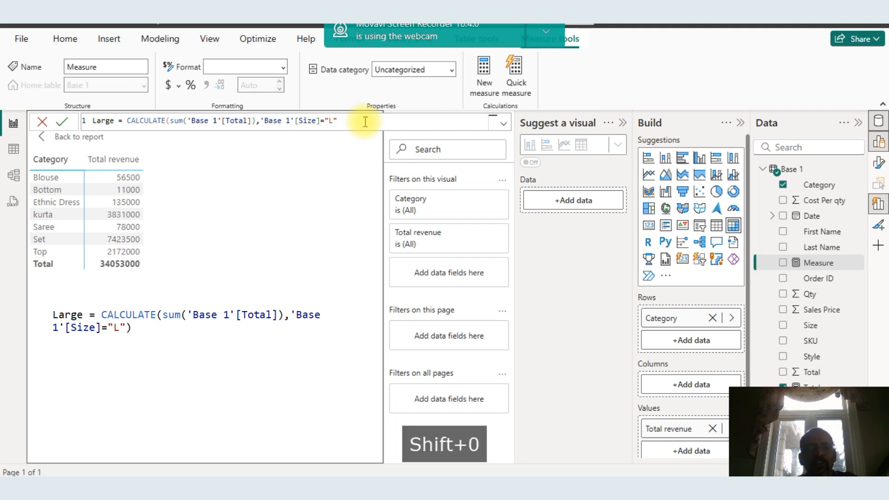
pyautogui.press('Return')
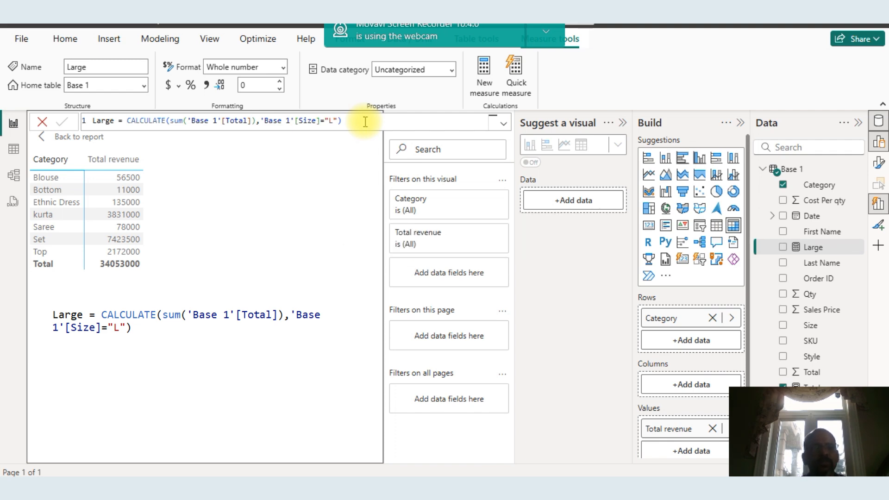
# Return to the report and replace Total revenue with the Large measure in the table visual's values
pyautogui.click(93, 203)
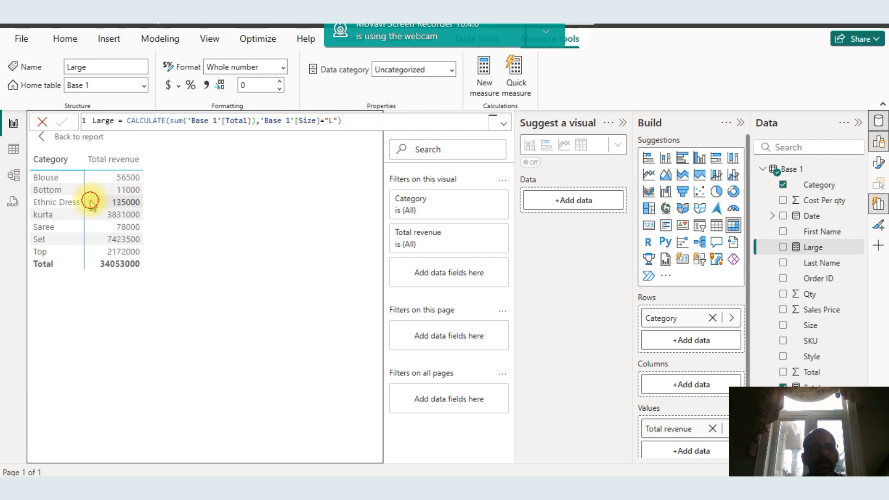
pyautogui.click(74, 145)
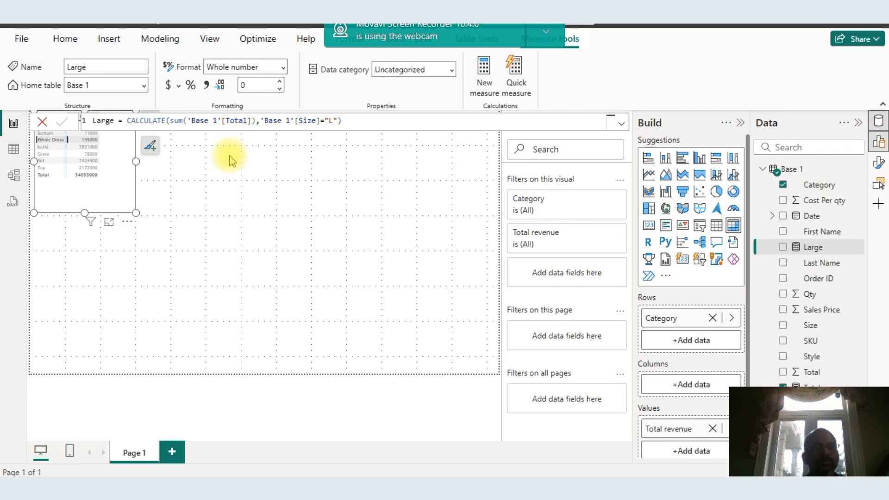
pyautogui.click(310, 106)
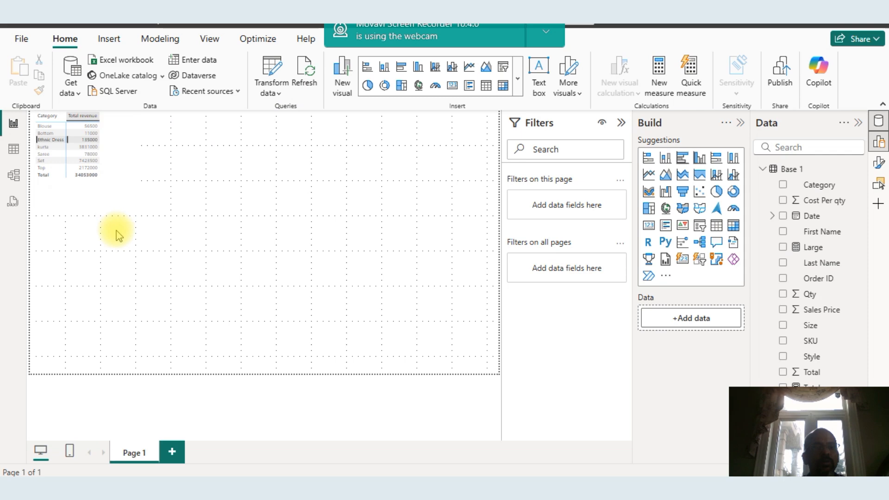
pyautogui.click(117, 125)
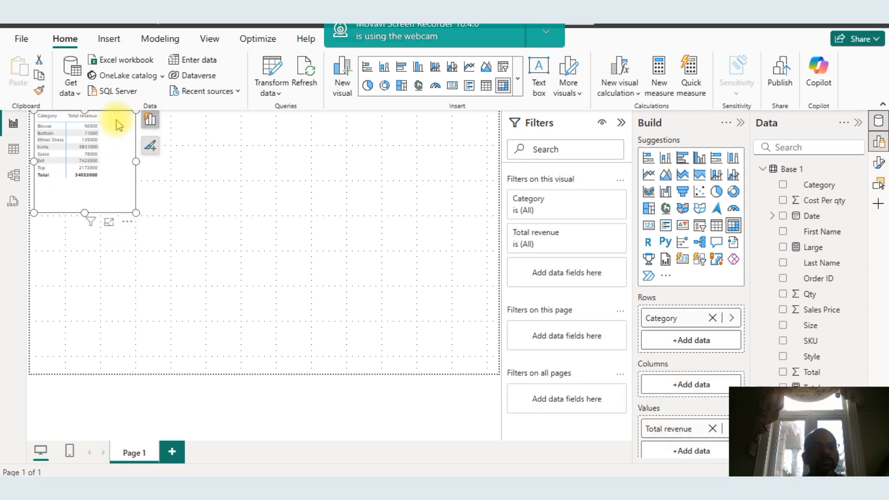
pyautogui.click(149, 120)
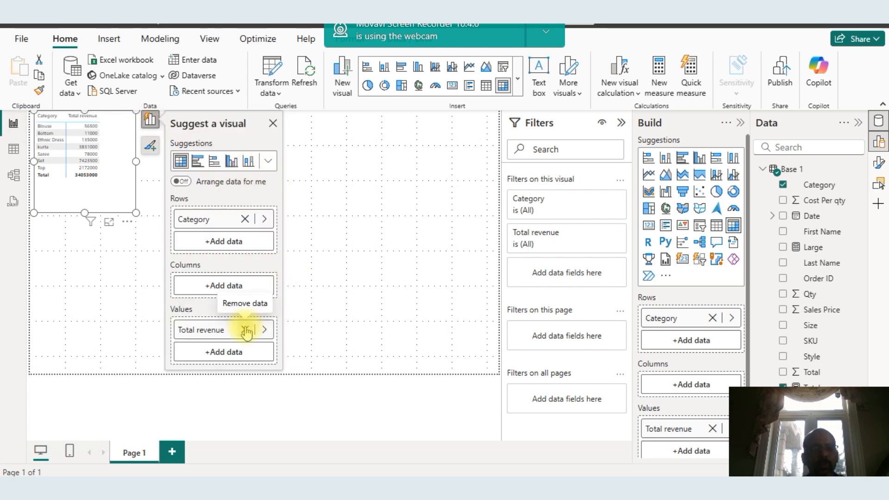
pyautogui.click(245, 330)
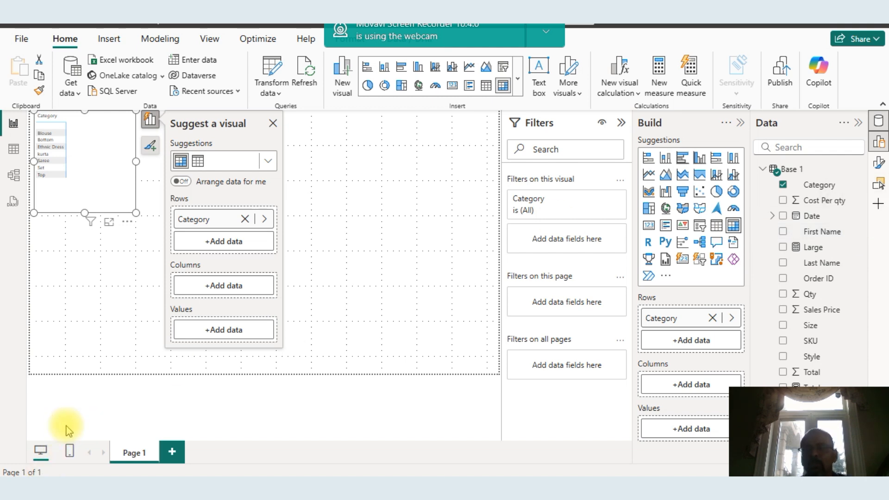
pyautogui.click(782, 247)
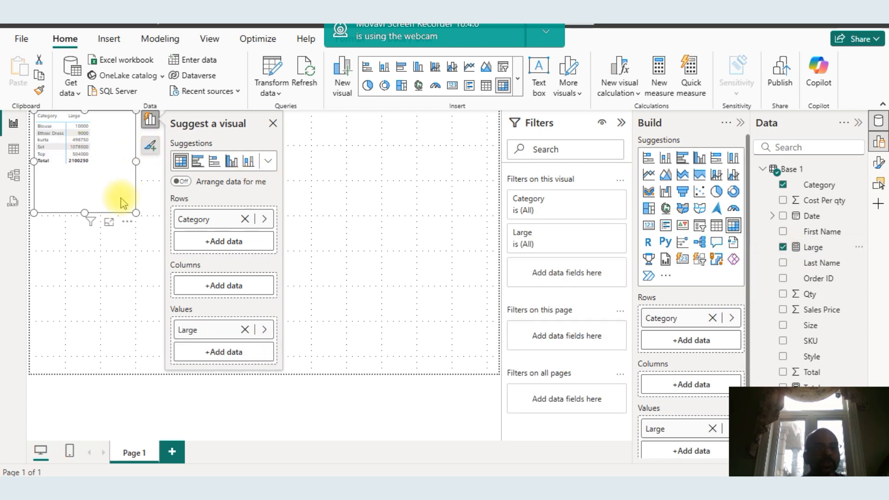
# Enlarge the table visual in focus mode and switch to the Excel PivotTable to compare the size L totals
pyautogui.click(110, 224)
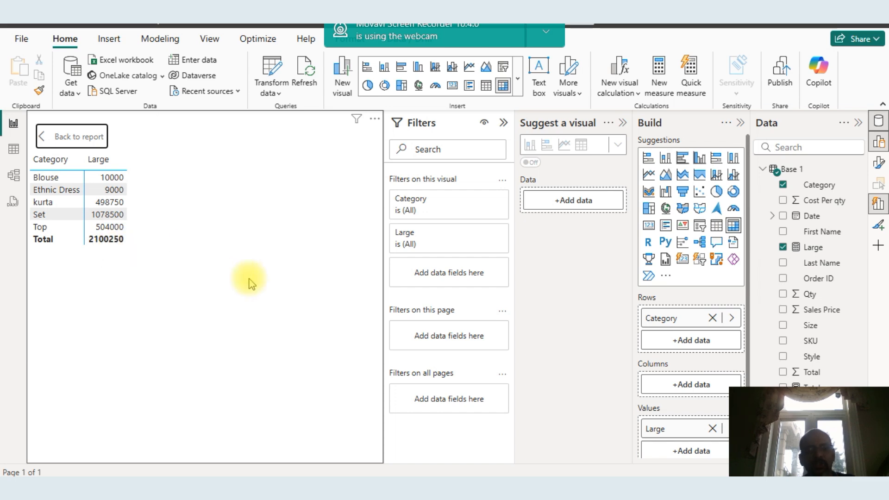
pyautogui.hotkey('alt', 'Tab')
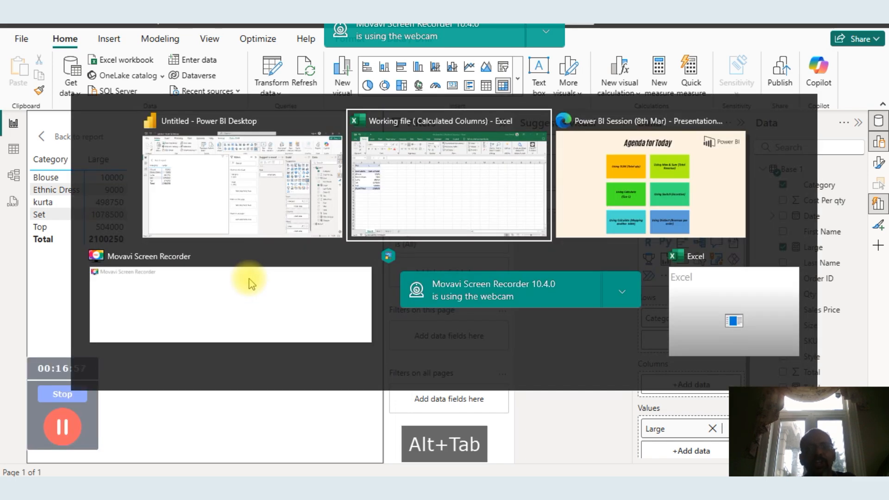
pyautogui.hotkey('alt', 'Tab')
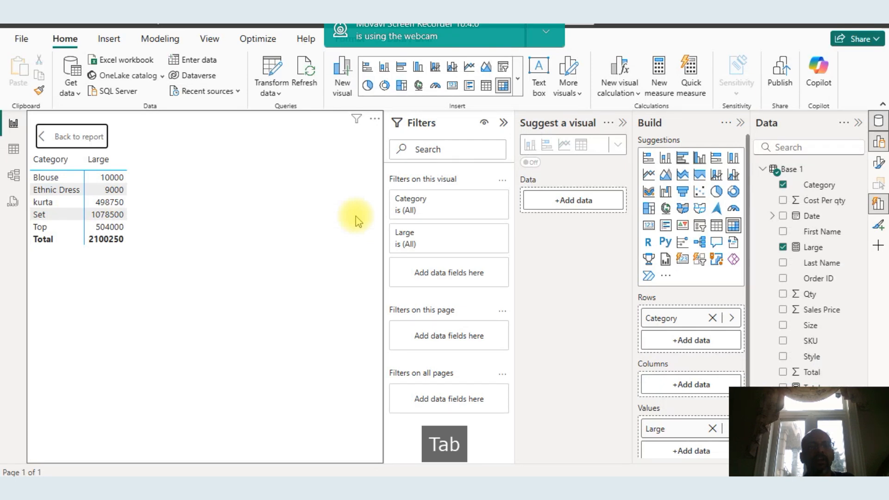
pyautogui.hotkey('alt', 'Tab')
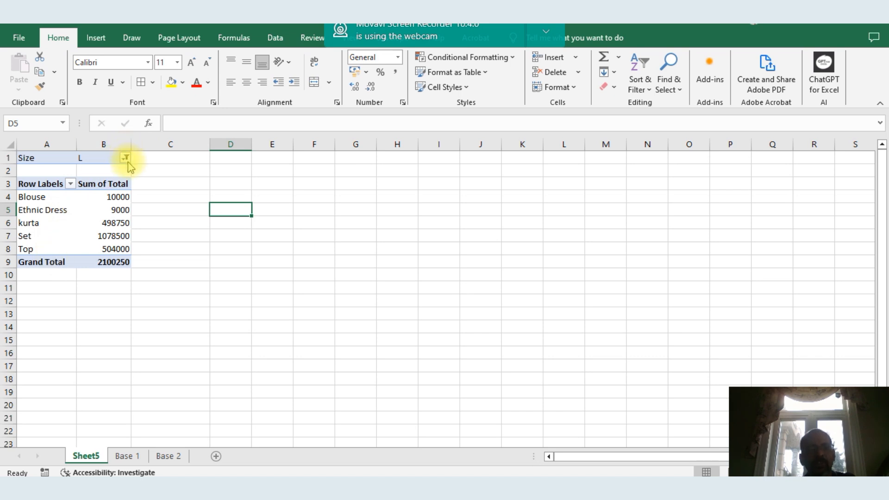
# Switch back to Power BI and leave focus mode to return to the report canvas
pyautogui.hotkey('alt', 'Tab')
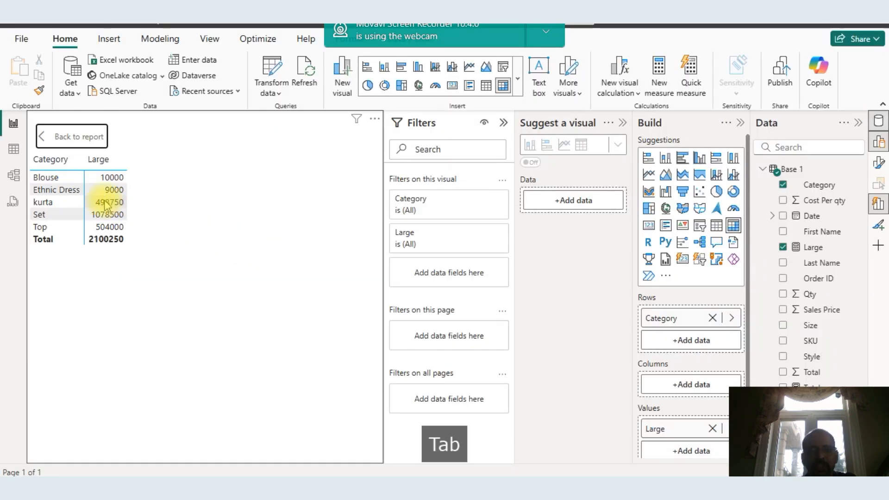
pyautogui.hotkey('alt', 'Tab')
pyautogui.hotkey('alt', 'Tab')
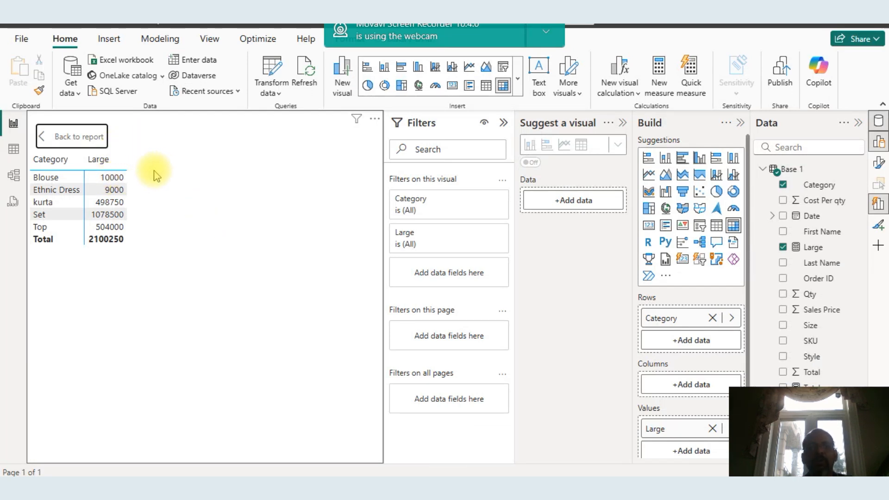
pyautogui.click(79, 136)
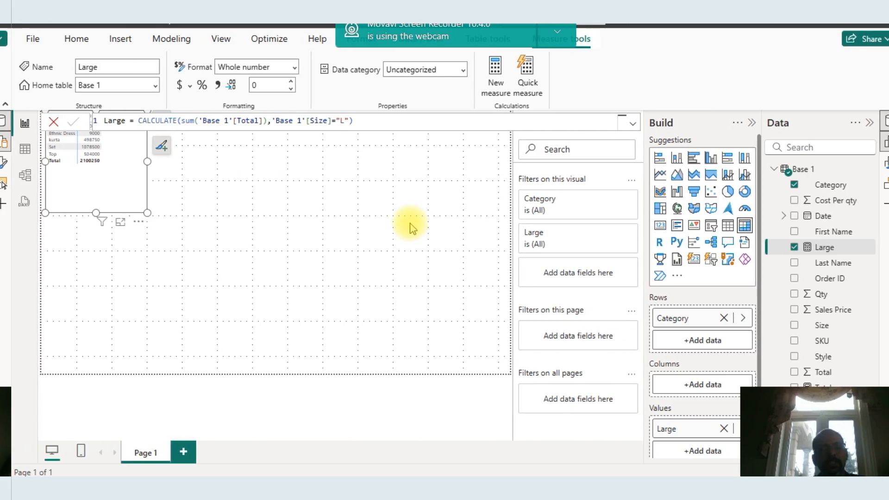
# Review the agenda slide for the next topic, Using Switch (Incentive), switching between the open windows
pyautogui.hotkey('alt', 'Tab')
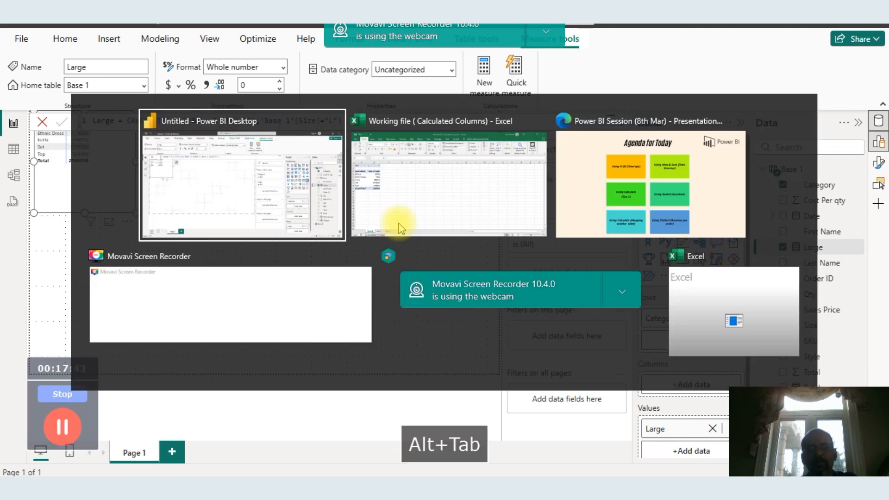
pyautogui.hotkey('alt', 'Tab')
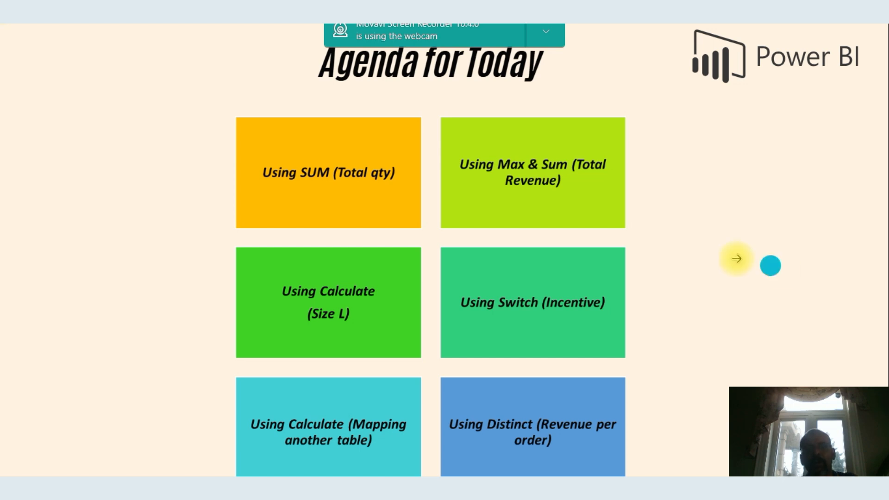
pyautogui.hotkey('alt', 'Tab')
pyautogui.hotkey('alt', 'Tab')
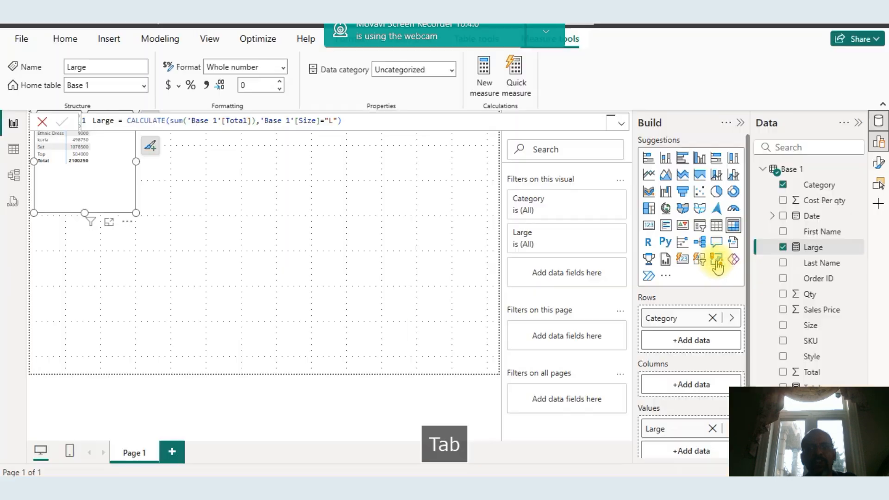
pyautogui.hotkey('alt', 'Tab')
pyautogui.hotkey('alt', 'Tab')
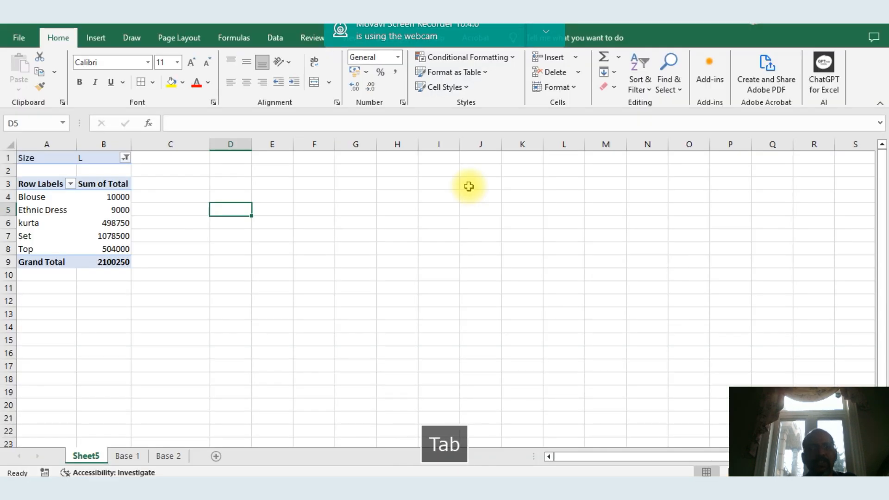
pyautogui.hotkey('alt', 'Tab')
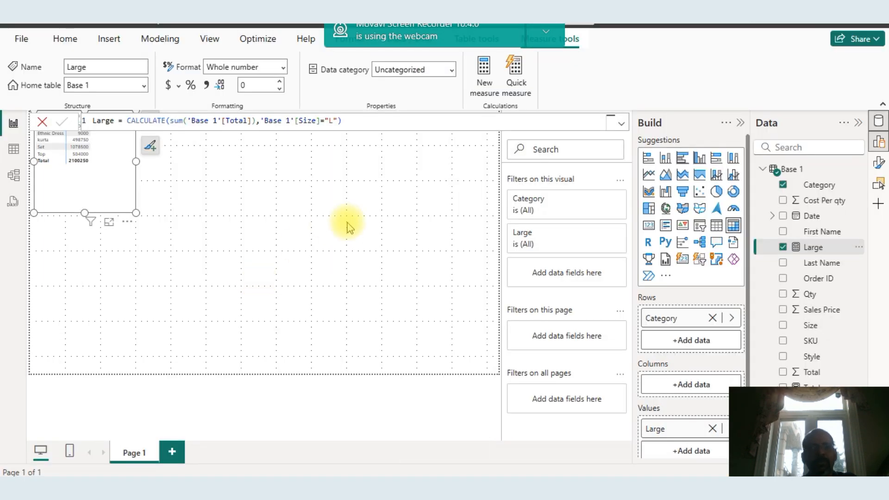
pyautogui.hotkey('alt', 'Tab')
pyautogui.hotkey('alt', 'Tab')
pyautogui.hotkey('alt', 'Tab')
pyautogui.hotkey('alt', 'Tab')
pyautogui.hotkey('alt', 'Tab')
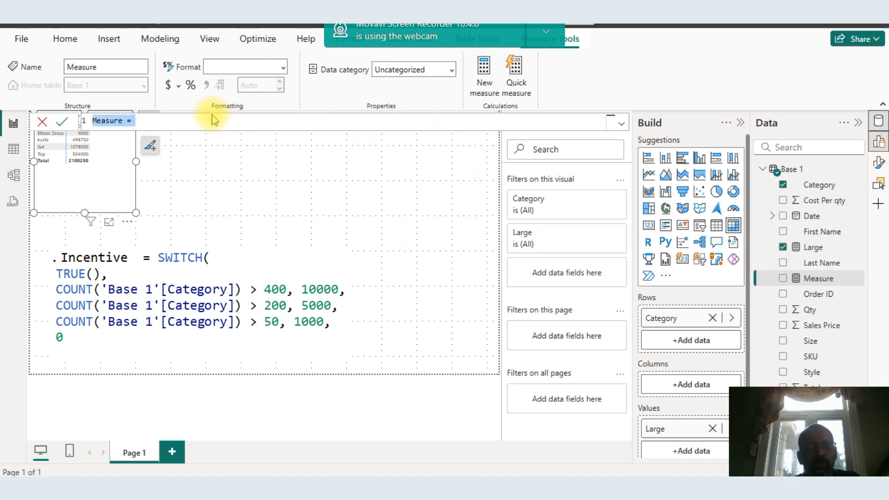
# Rename the new measure to Ifcondition in the formula bar
pyautogui.click(123, 119)
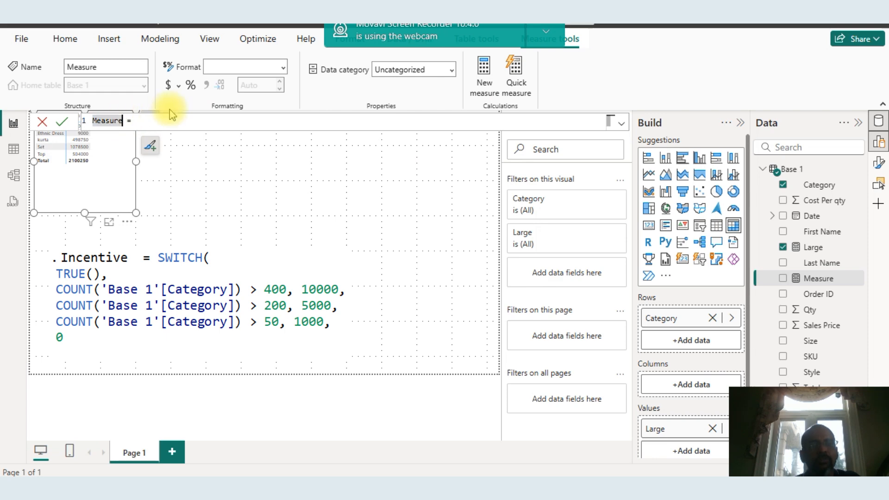
pyautogui.press('BackSpace')
pyautogui.press('BackSpace')
pyautogui.press('BackSpace')
pyautogui.press('BackSpace')
pyautogui.press('BackSpace')
pyautogui.press('BackSpace')
pyautogui.press('BackSpace')
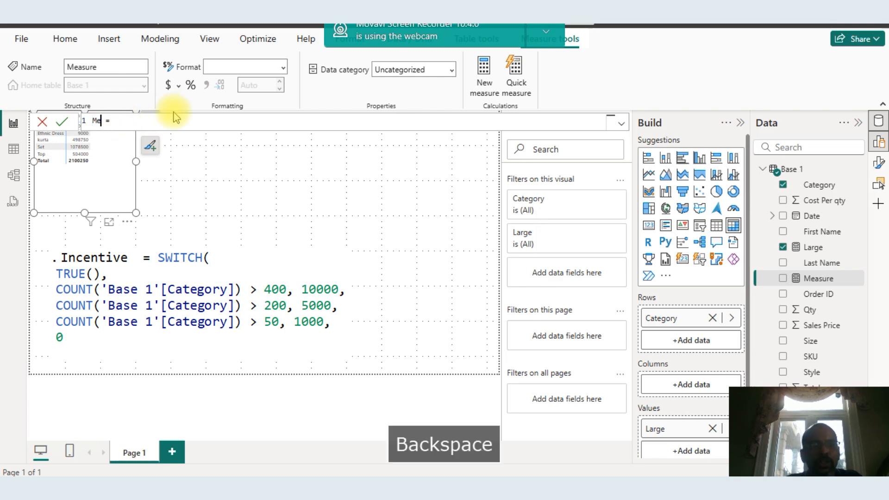
pyautogui.press('capslock')
pyautogui.write('iF')
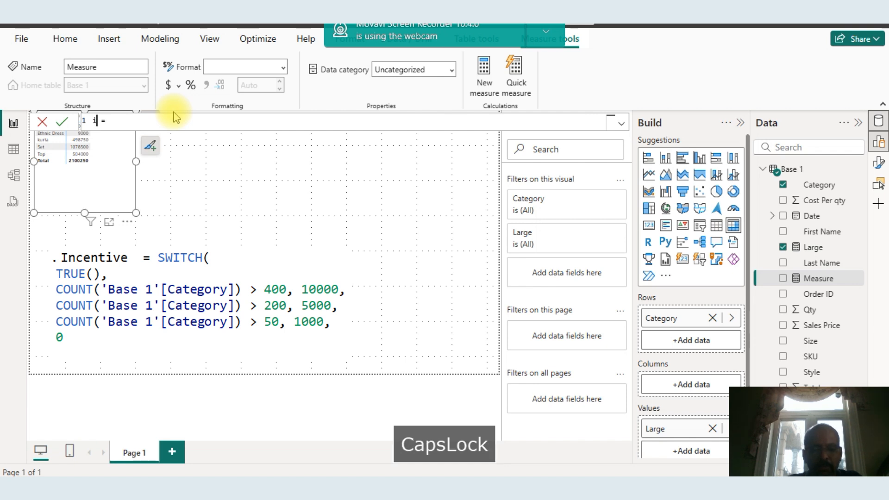
pyautogui.write('FUNC')
pyautogui.press('BackSpace')
pyautogui.press('BackSpace')
pyautogui.press('BackSpace')
pyautogui.press('BackSpace')
pyautogui.press('BackSpace')
pyautogui.press('BackSpace')
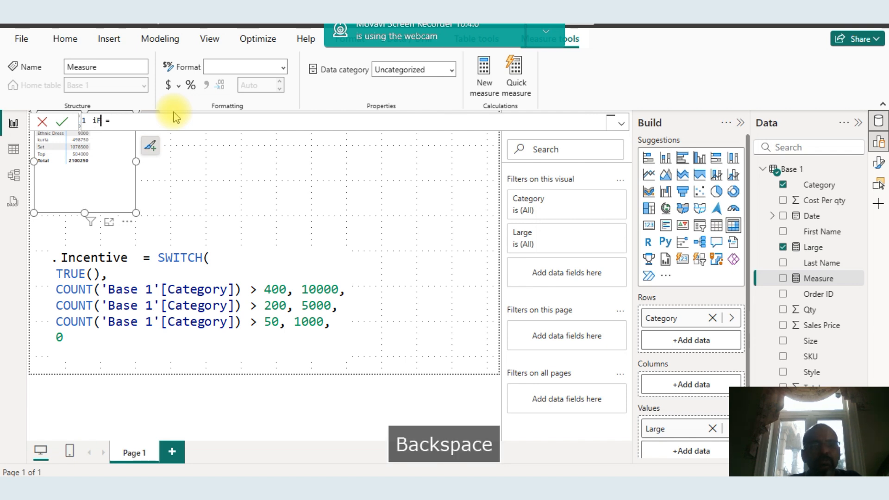
pyautogui.press('capslock')
pyautogui.write('I')
pyautogui.press('capslock')
pyautogui.write('fcon')
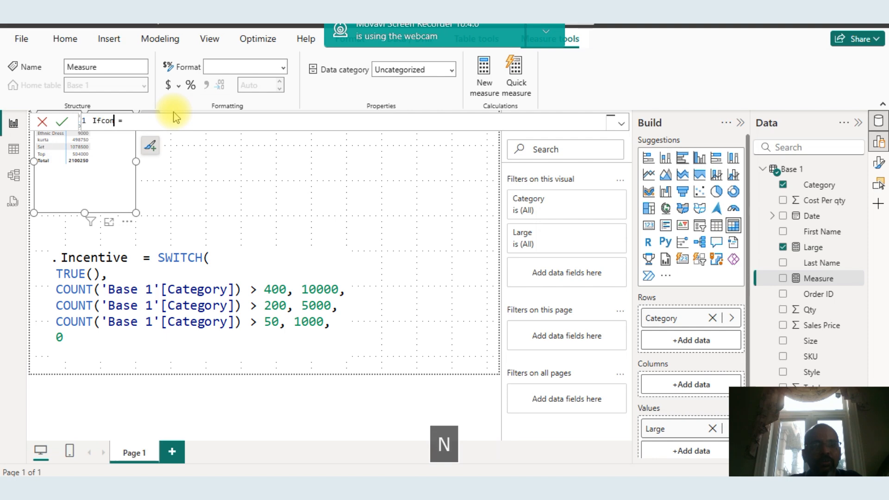
pyautogui.write('di')
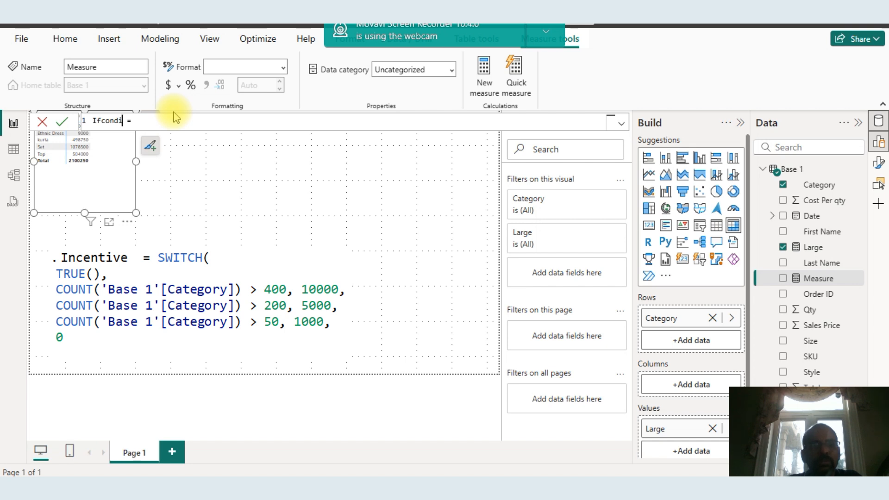
pyautogui.write('tion')
pyautogui.click(185, 125)
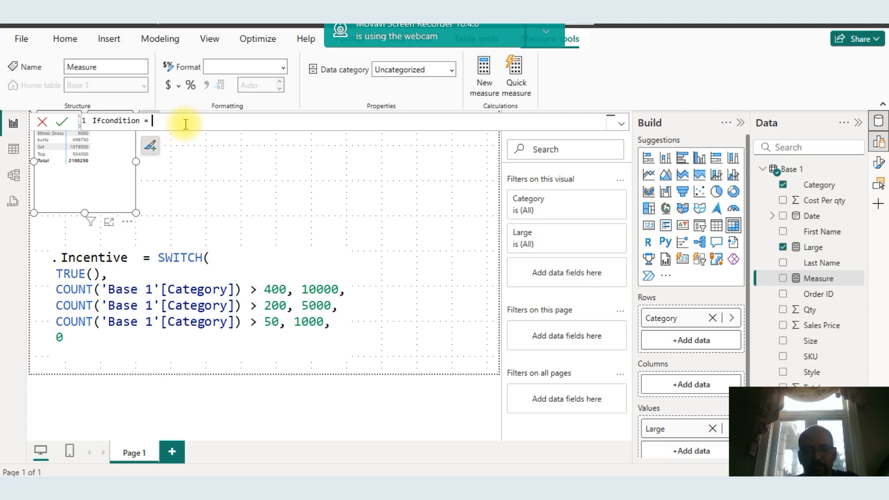
pyautogui.write('measur')
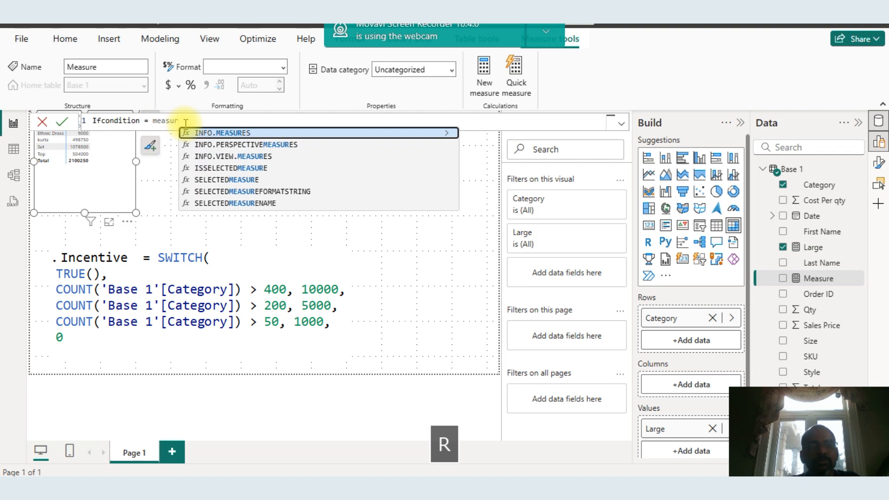
pyautogui.press('BackSpace')
pyautogui.press('BackSpace')
pyautogui.press('BackSpace')
pyautogui.press('BackSpace')
pyautogui.press('BackSpace')
pyautogui.press('BackSpace')
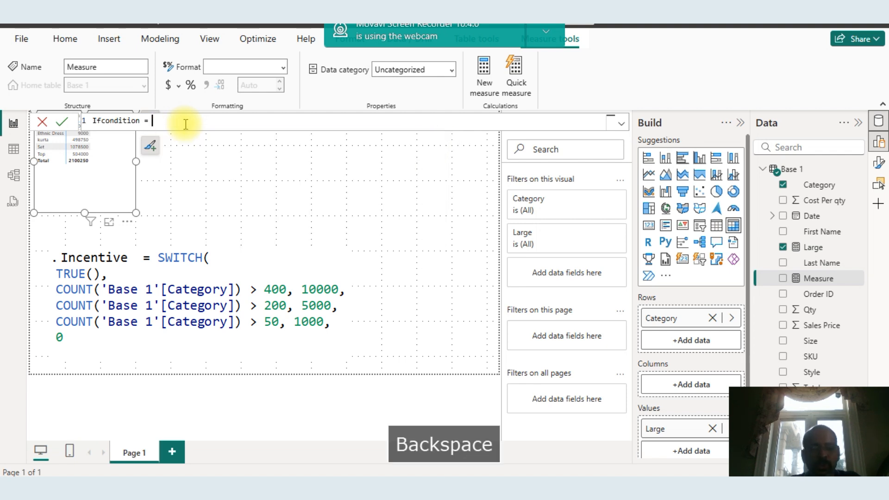
# Begin the Ifcondition formula with SWITCH(true(), as its opening argument
pyautogui.write('swit')
pyautogui.press('Tab')
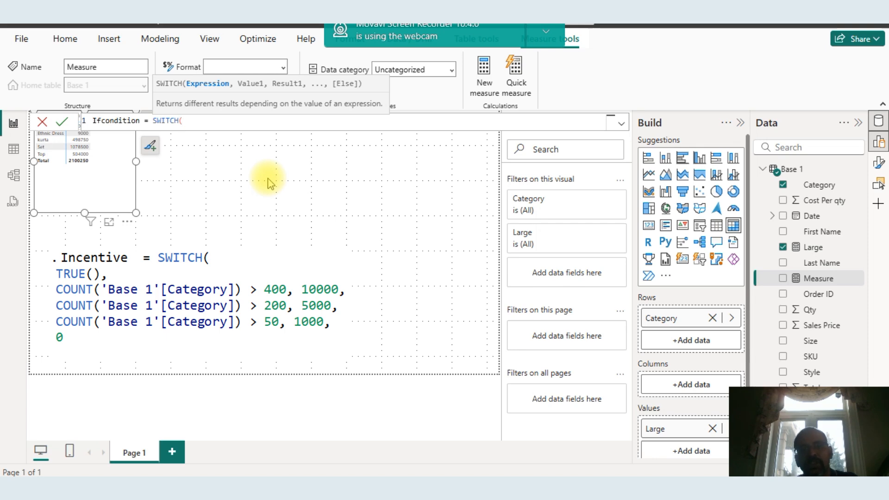
pyautogui.write('tur')
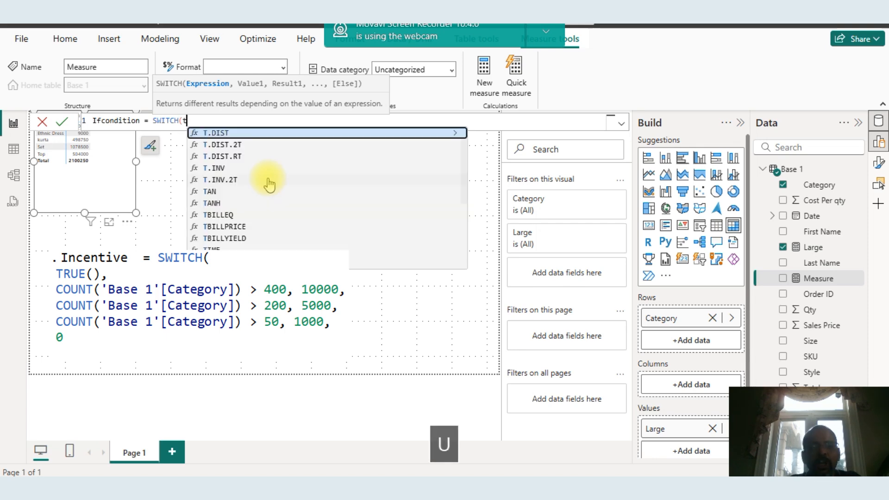
pyautogui.press('BackSpace')
pyautogui.press('BackSpace')
pyautogui.write('r')
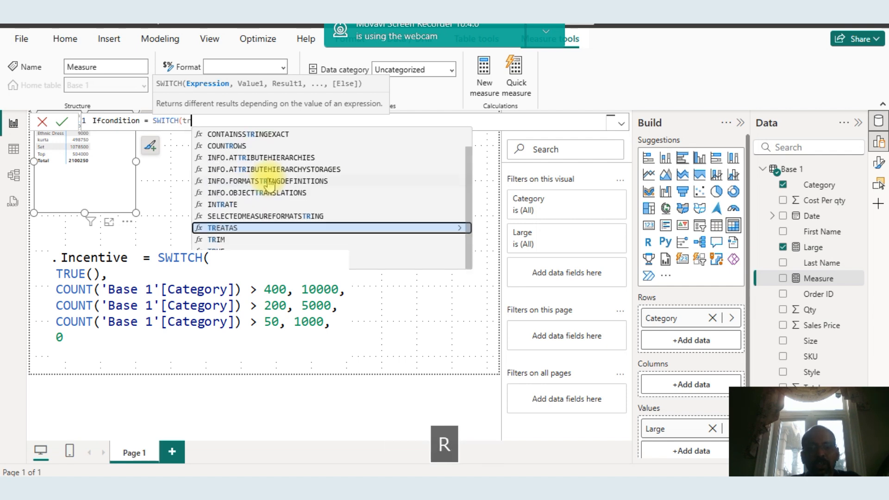
pyautogui.write('ue()')
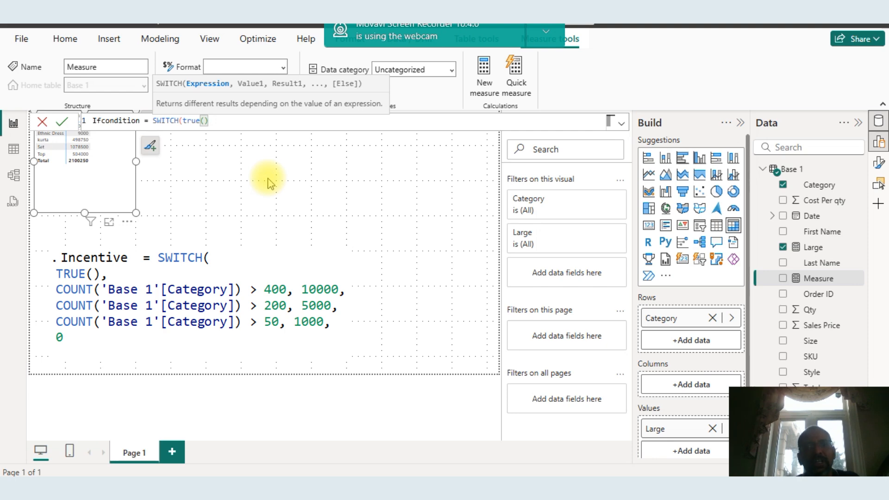
pyautogui.write(',')
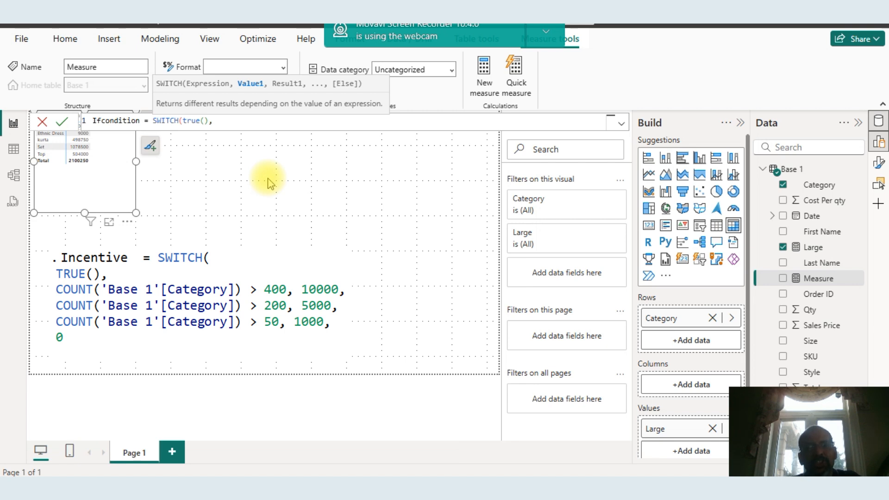
pyautogui.write('c')
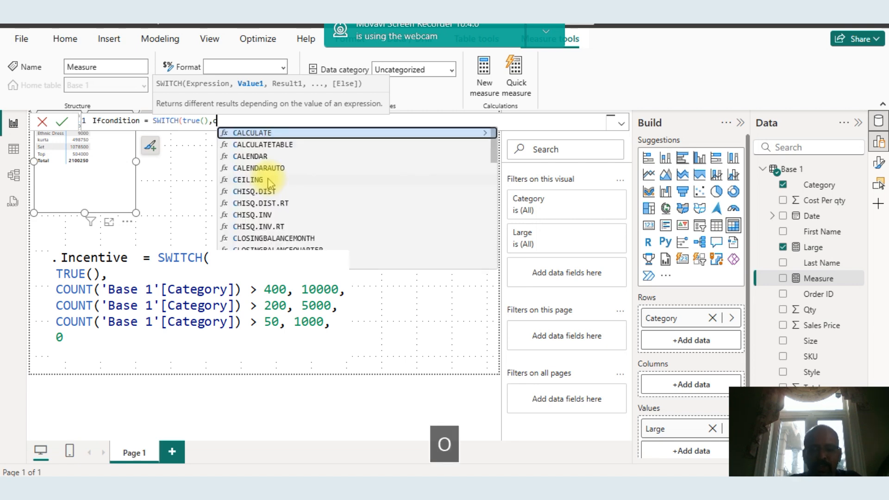
pyautogui.write('ount(')
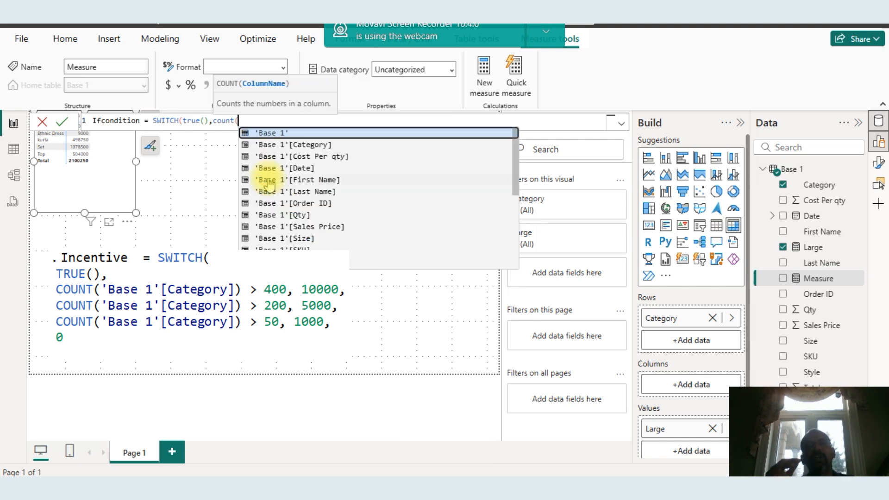
# Add the first condition count('Base 1'[Category])>30 with result 10000 to the SWITCH formula
pyautogui.click(299, 145)
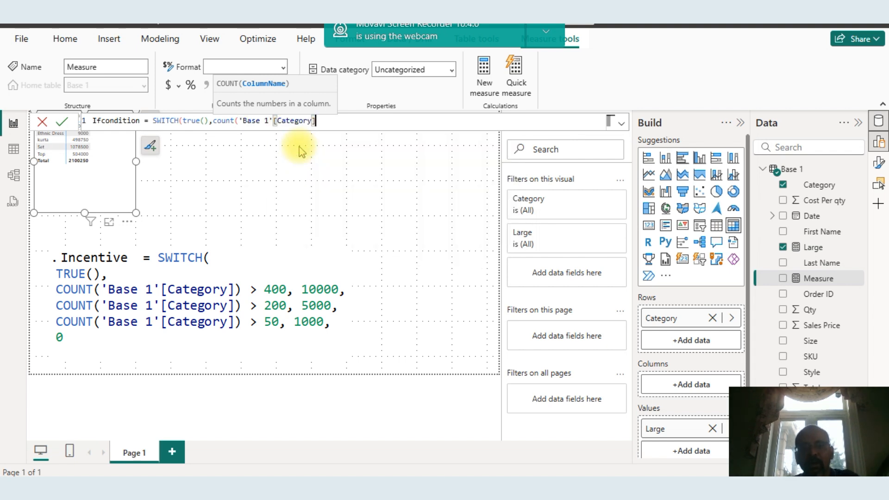
pyautogui.write(')')
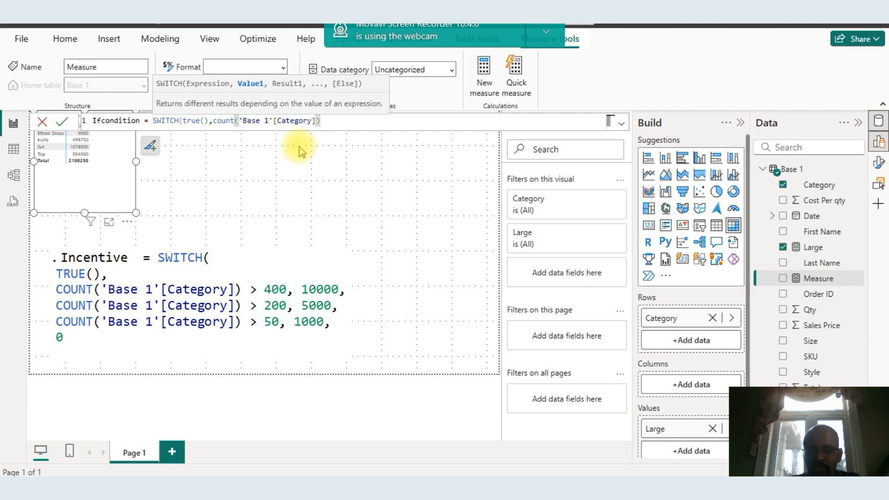
pyautogui.write('>')
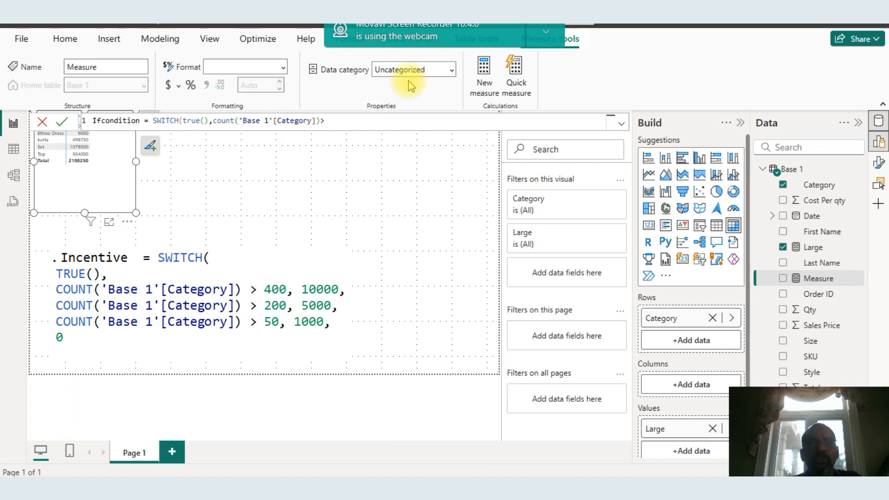
pyautogui.write('30')
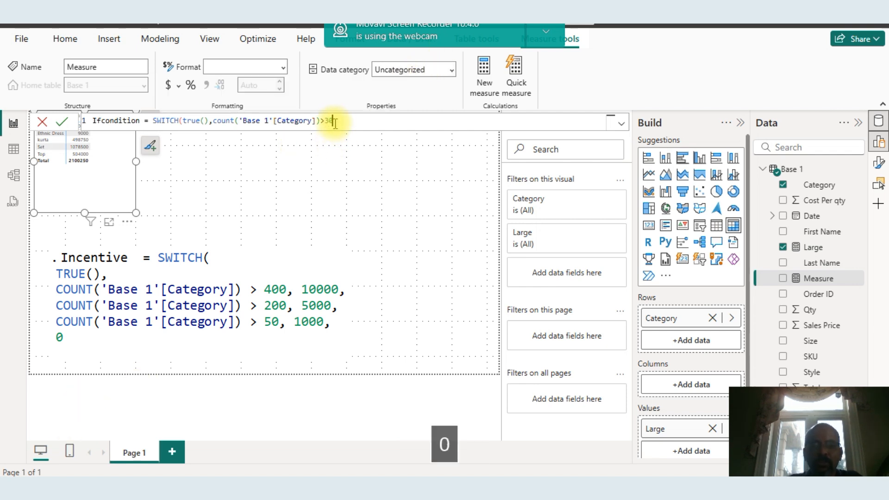
pyautogui.write(',1000')
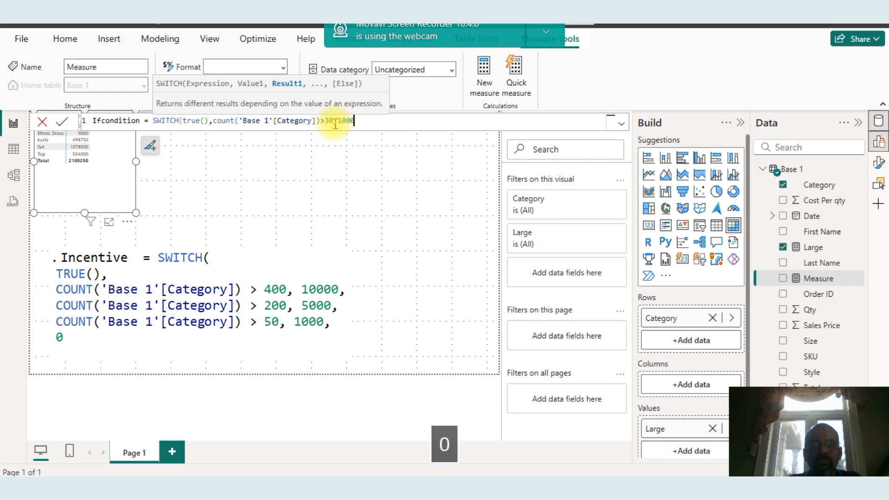
pyautogui.write('0')
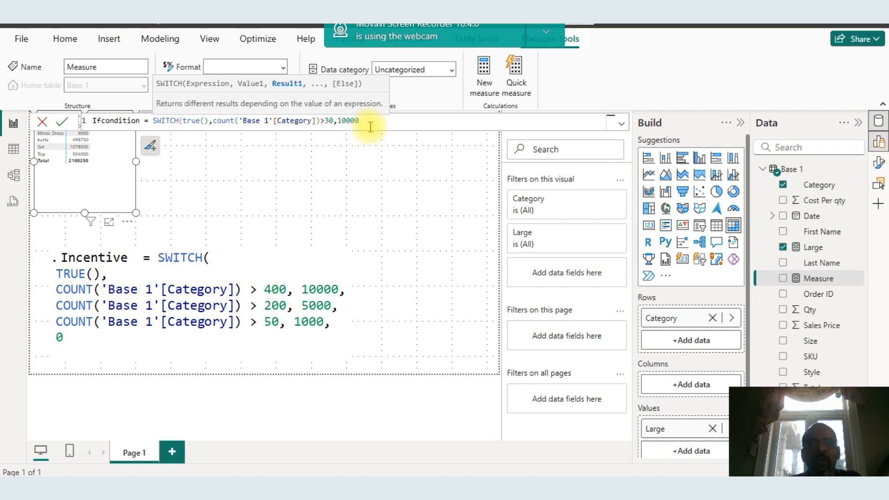
# Move the count condition onto its own line, add a blank line, and copy the condition line
pyautogui.click(214, 121)
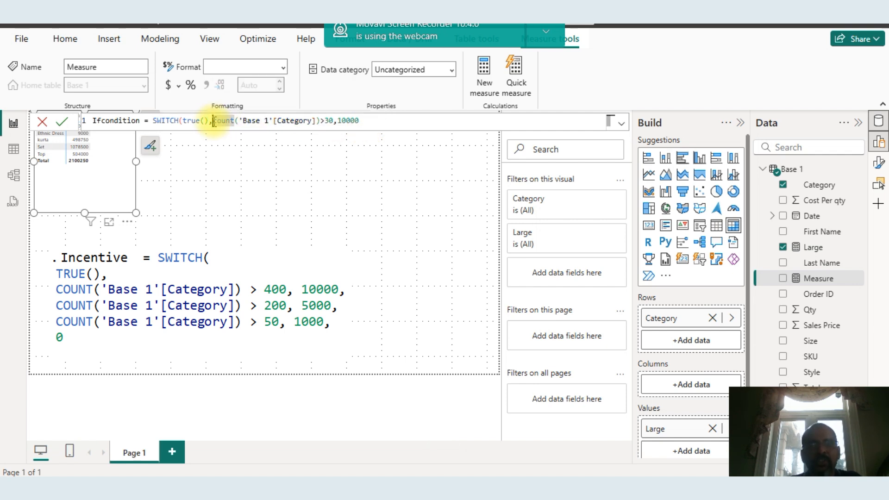
pyautogui.click(368, 124)
pyautogui.click(213, 121)
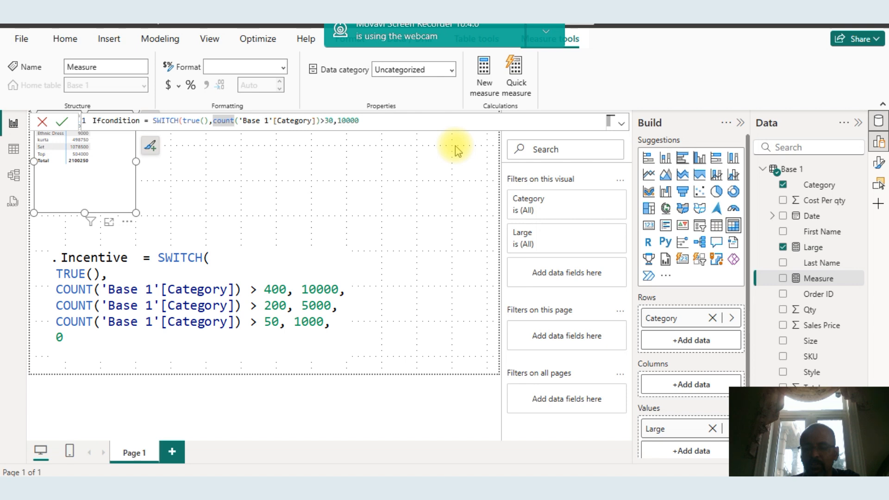
pyautogui.hotkey('shift', 'Return')
pyautogui.doubleClick(277, 133)
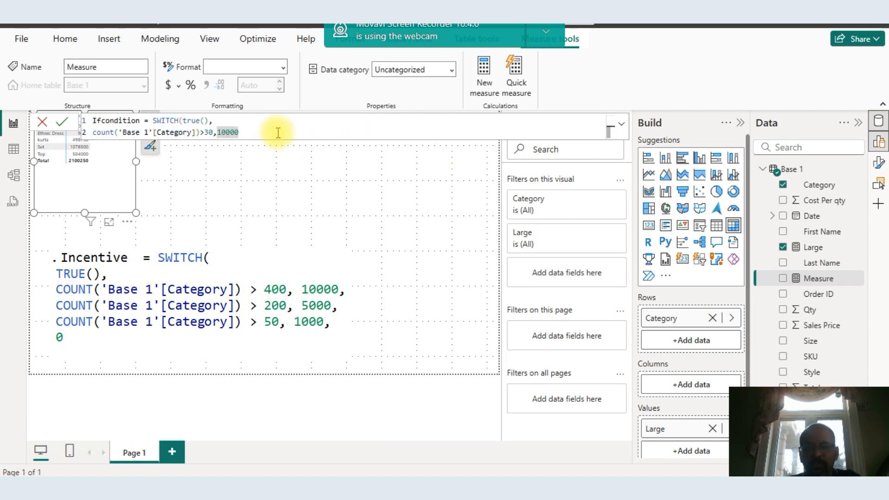
pyautogui.hotkey('shift', 'Return')
pyautogui.moveTo(272, 133); pyautogui.dragTo(94, 138)
pyautogui.hotkey('ctrl', 'c')
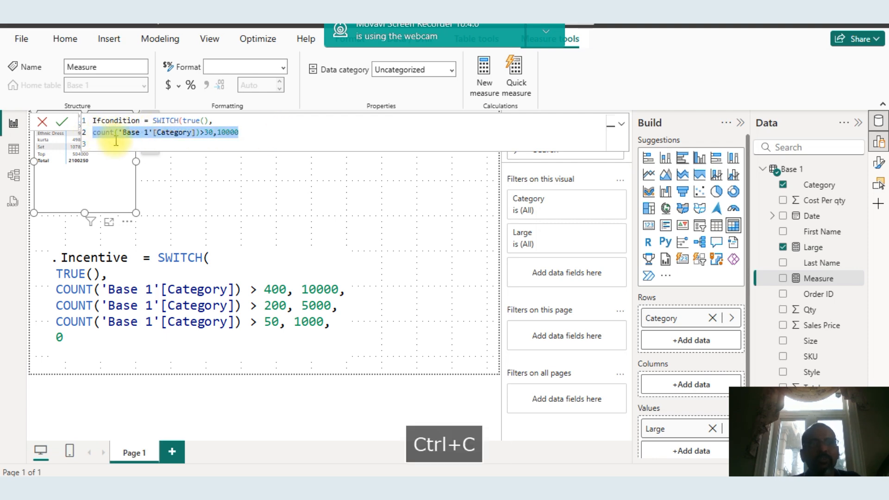
# Paste the copied count condition onto two more lines of the Ifcondition formula
pyautogui.click(111, 142)
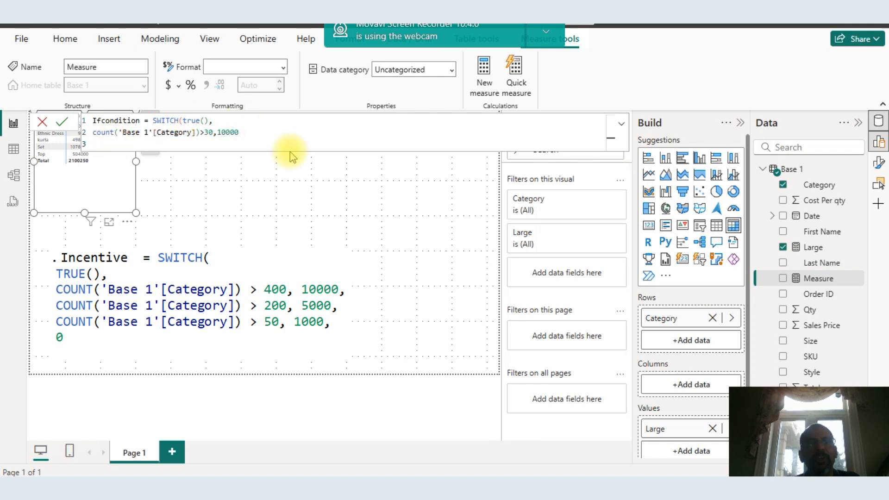
pyautogui.hotkey('ctrl', 'v')
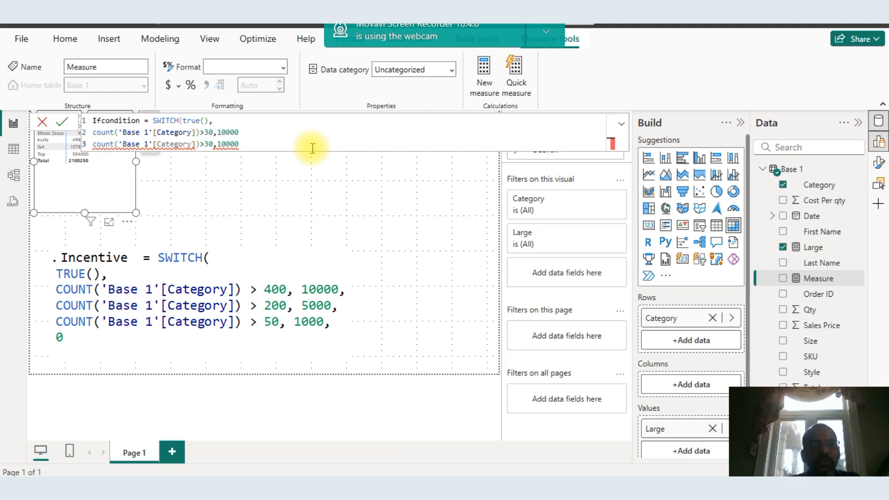
pyautogui.hotkey('shift', 'Return')
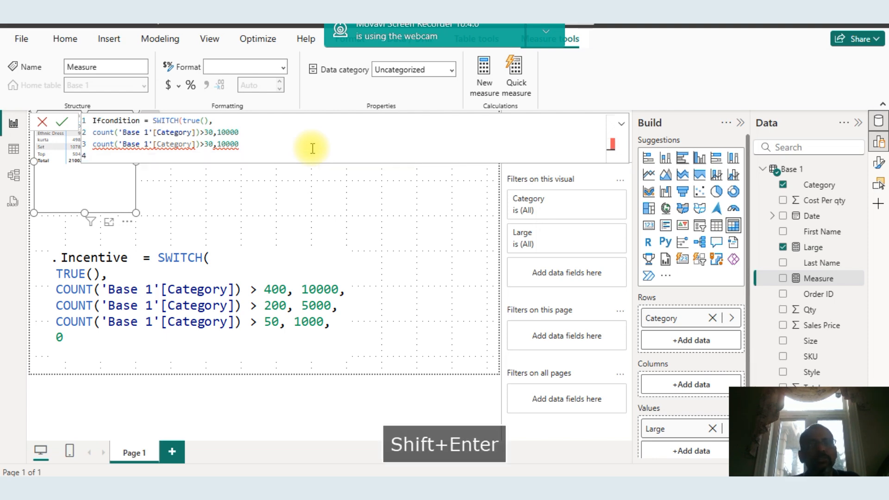
pyautogui.hotkey('ctrl', 'v')
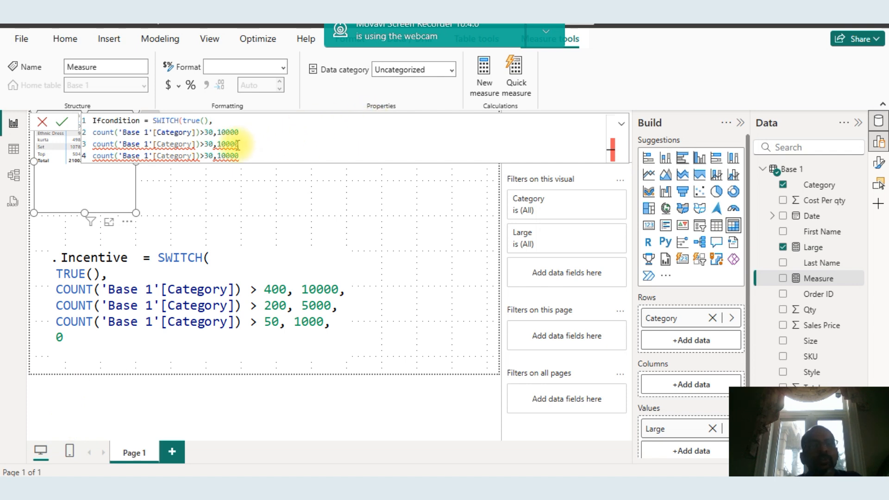
# Edit the pasted conditions to >20 with 50000 and >10 with 10000, add default 0, and commit the measure as Incentive
pyautogui.click(211, 145)
pyautogui.press('Left')
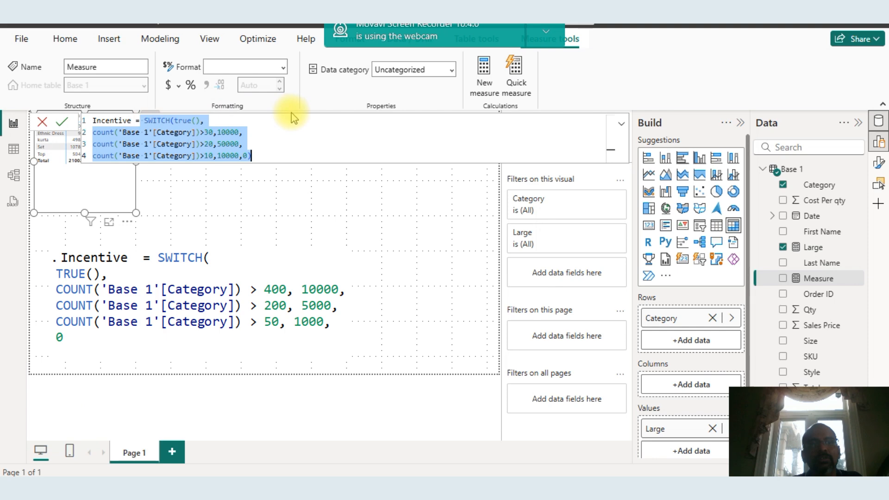
pyautogui.click(261, 155)
pyautogui.press('Return')
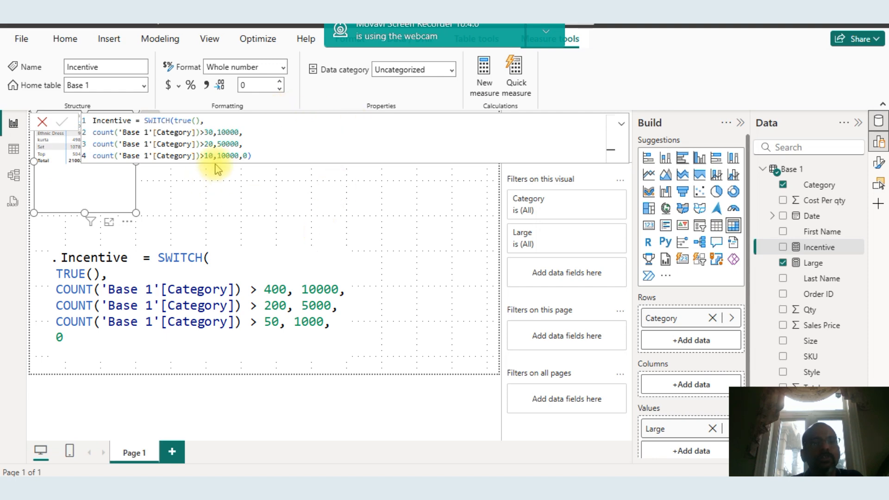
# Replace Large with the Incentive measure in the Category table visual and show it in focus mode
pyautogui.click(202, 179)
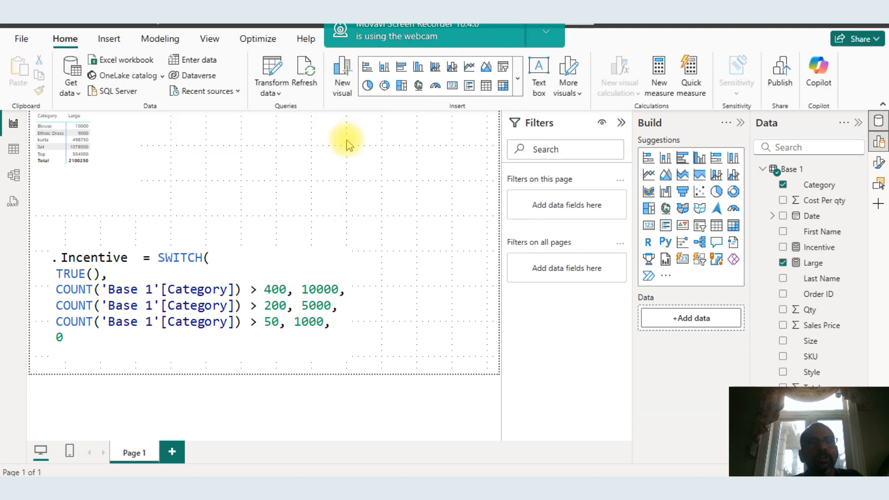
pyautogui.click(114, 129)
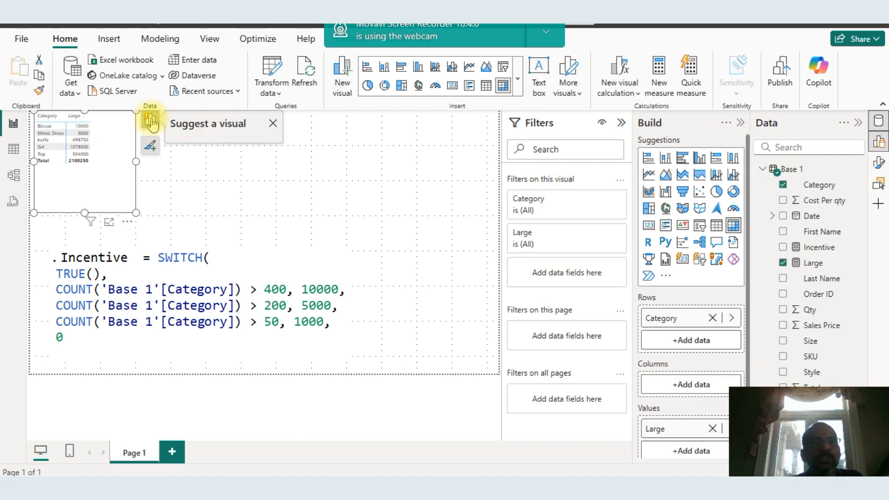
pyautogui.click(149, 121)
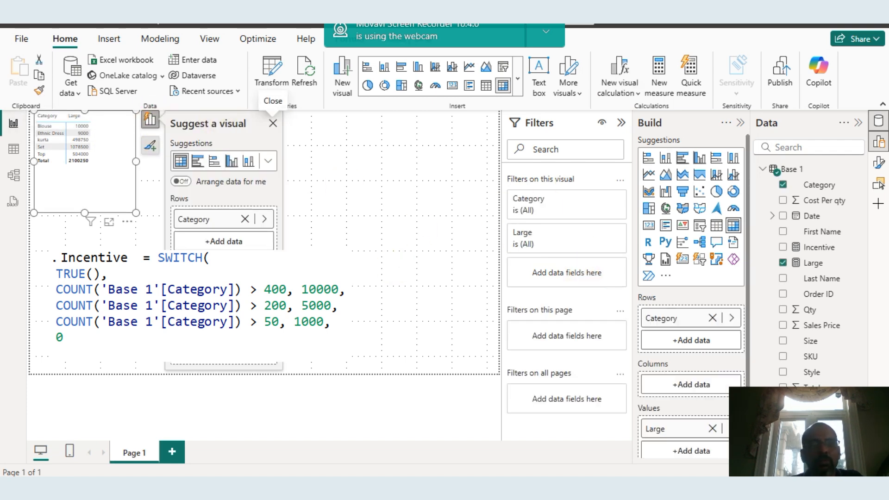
pyautogui.click(245, 329)
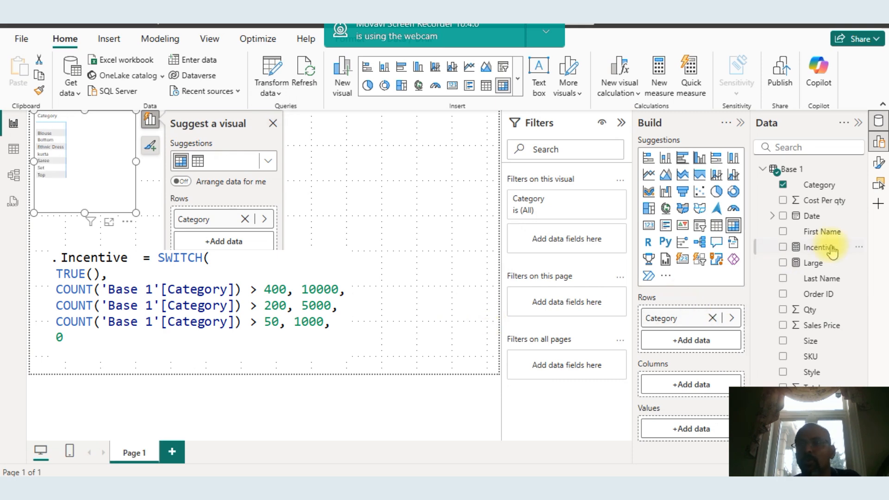
pyautogui.click(782, 247)
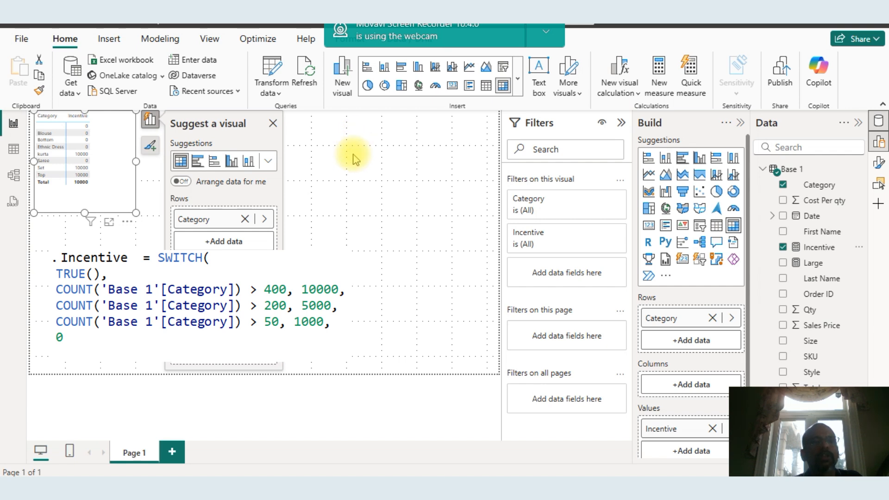
pyautogui.click(269, 124)
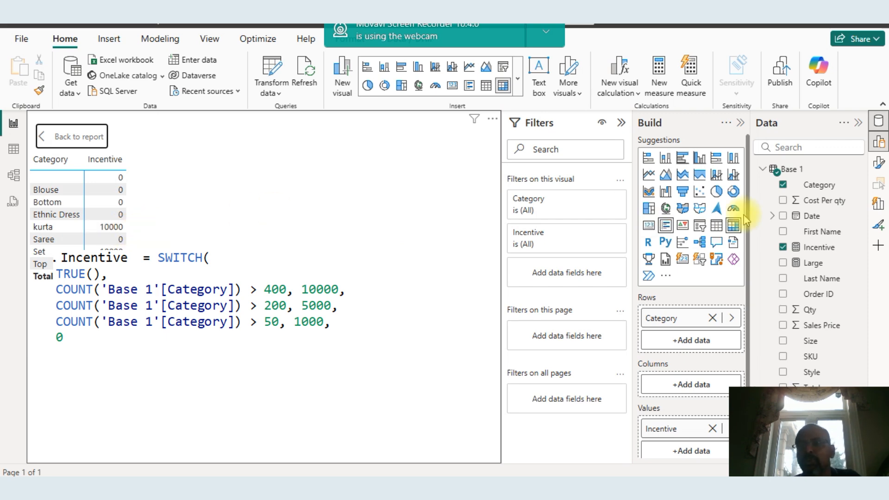
# Open the Incentive formula and set the first condition's threshold to 400
pyautogui.click(819, 249)
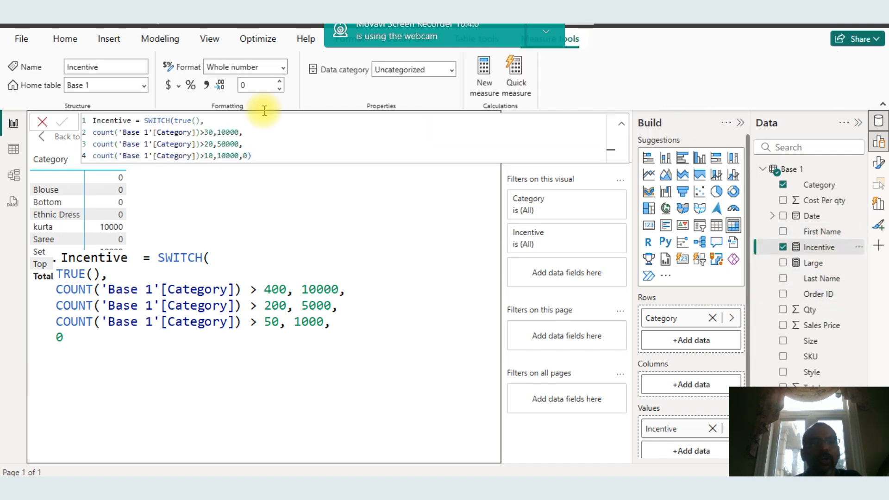
pyautogui.click(192, 133)
pyautogui.click(196, 133)
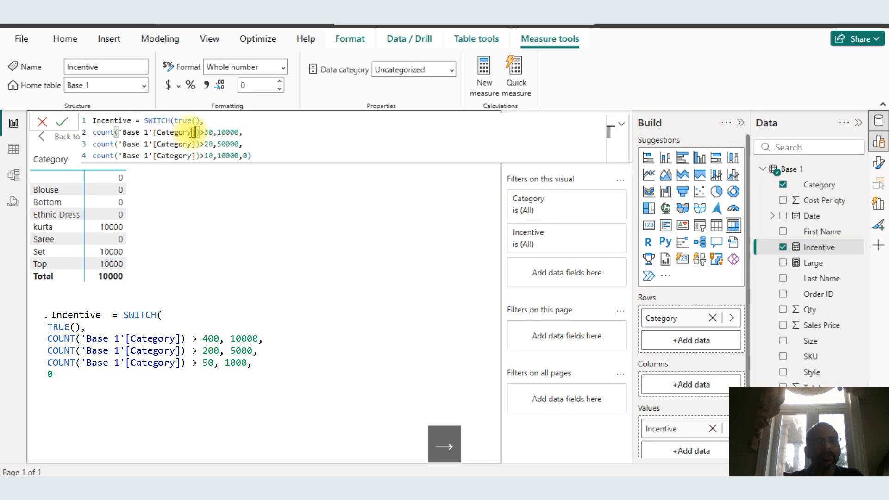
pyautogui.press('Right')
pyautogui.press('Right')
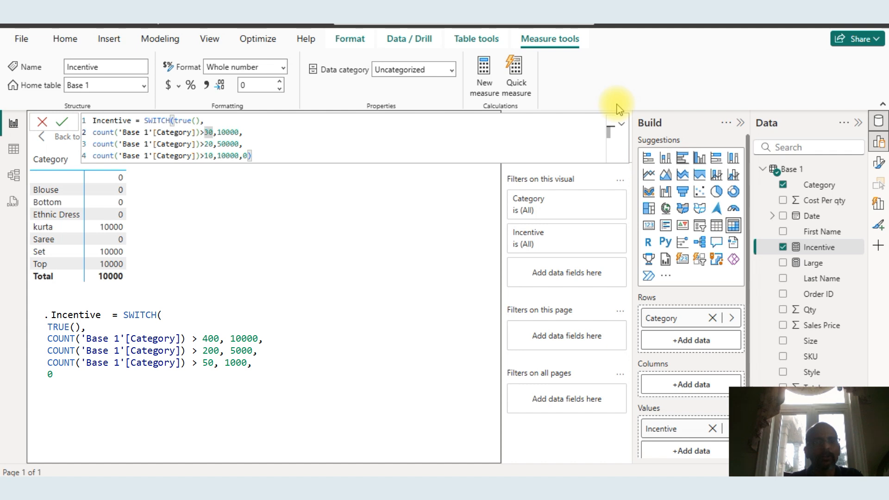
pyautogui.press('Right')
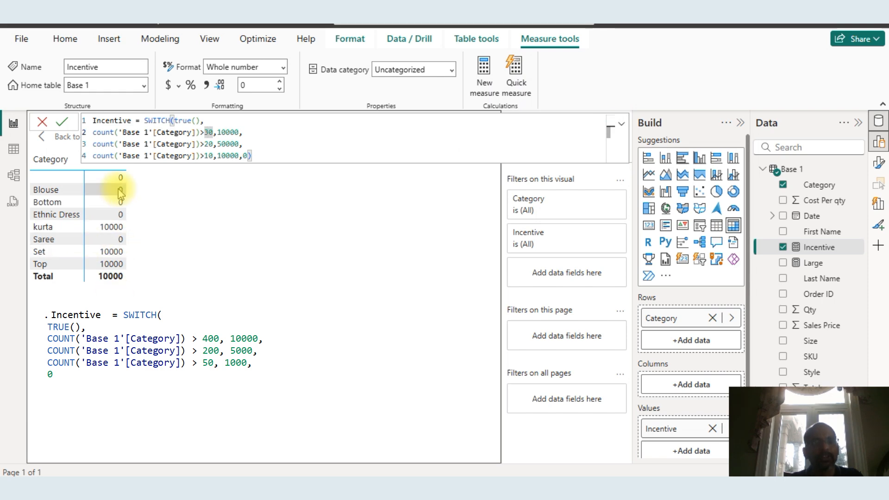
pyautogui.doubleClick(209, 133)
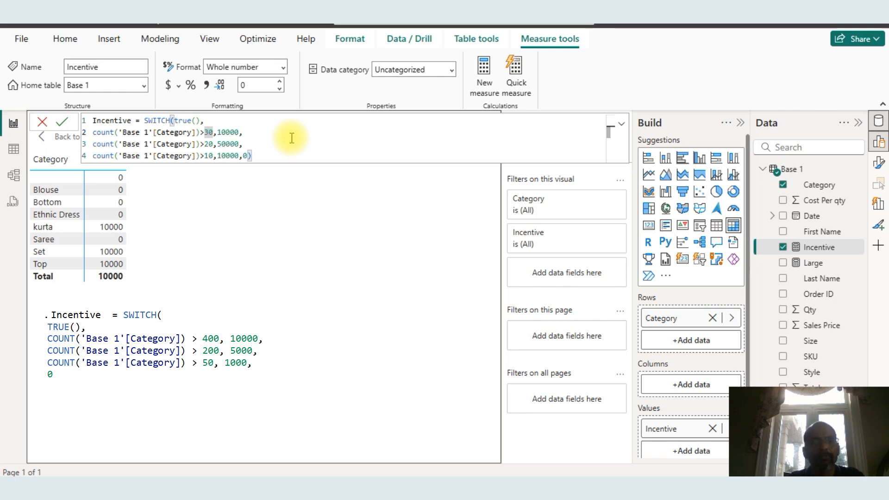
pyautogui.press('BackSpace')
pyautogui.write('40')
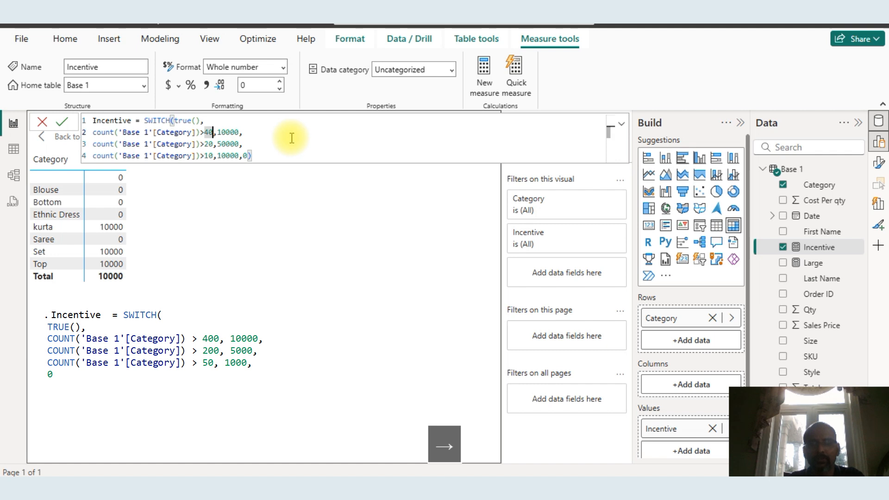
pyautogui.write('0')
# Set the second and third thresholds to 200 and 50 and commit the Incentive formula
pyautogui.press('Down')
pyautogui.press('Left')
pyautogui.press('Left')
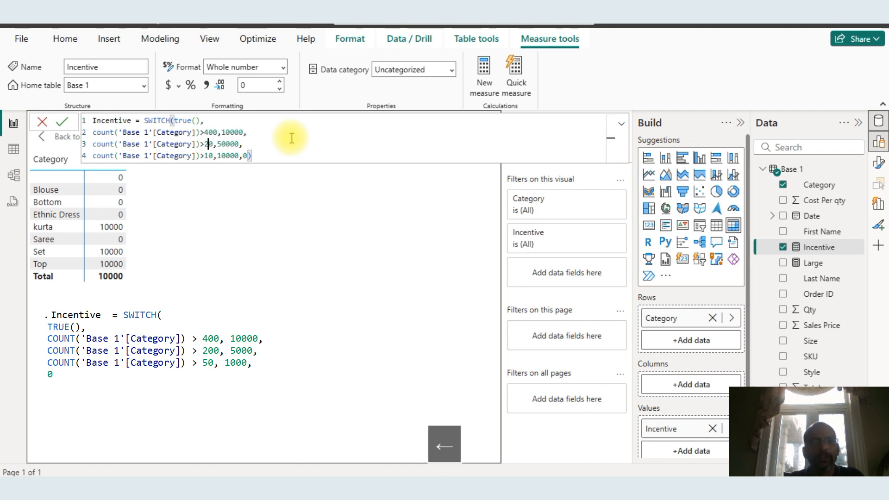
pyautogui.write('0')
pyautogui.press('Down')
pyautogui.press('Left')
pyautogui.press('Left')
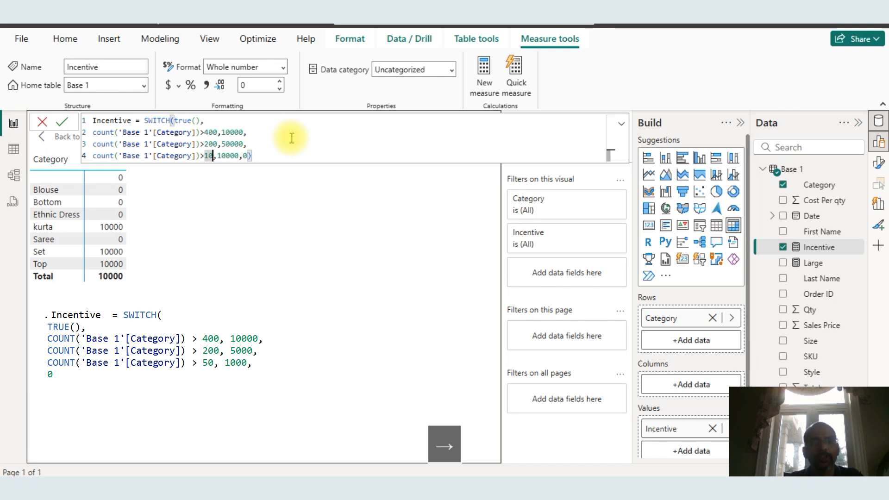
pyautogui.press('BackSpace')
pyautogui.press('BackSpace')
pyautogui.write('50')
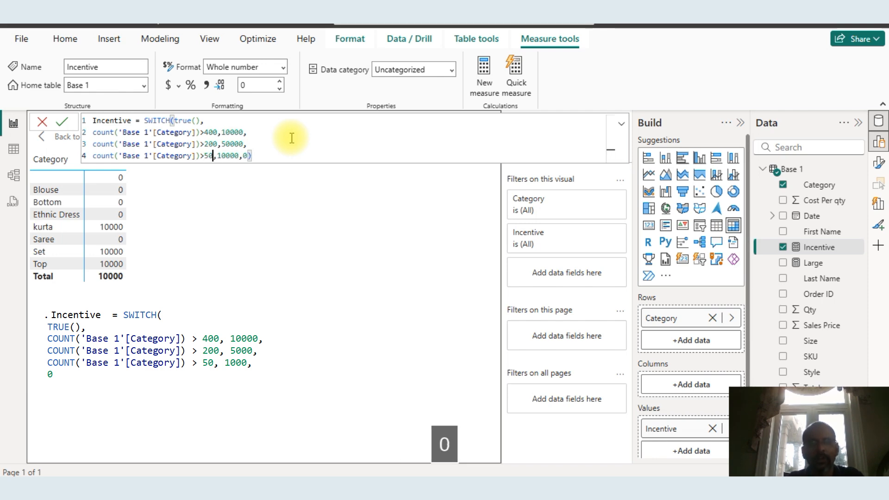
pyautogui.press('Return')
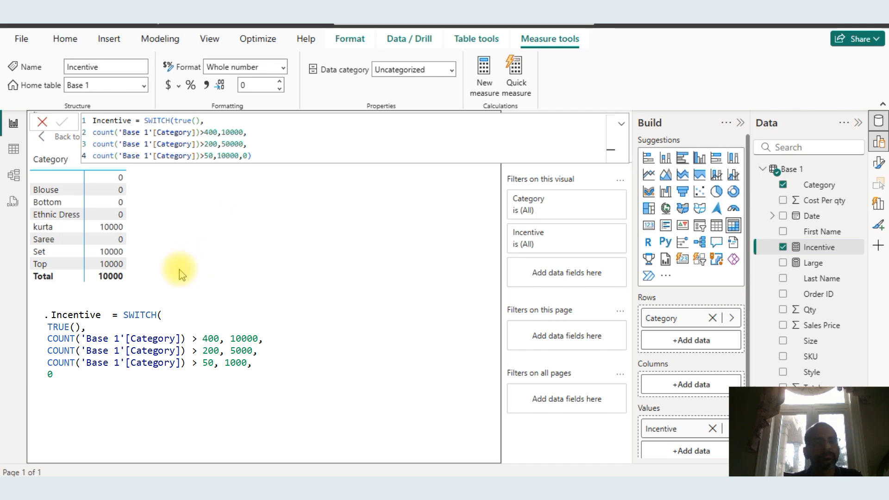
# Set the third condition's result to 1000 in the Incentive formula and commit it
pyautogui.click(264, 153)
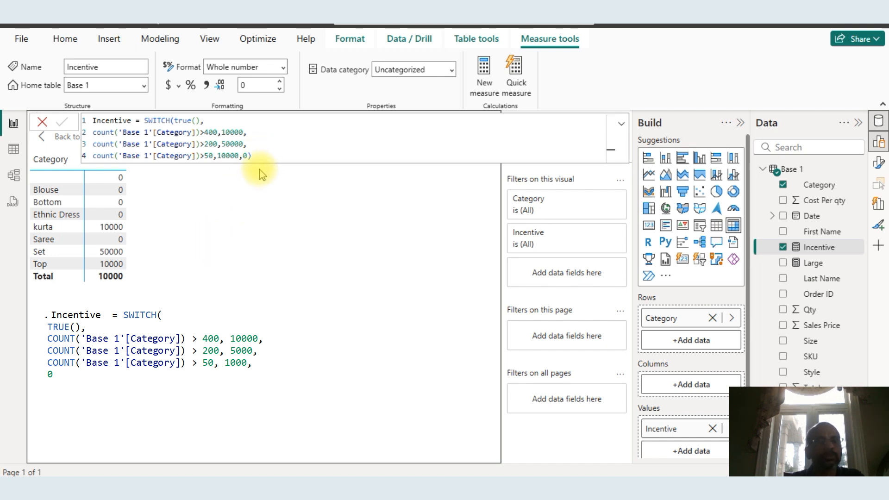
pyautogui.click(230, 155)
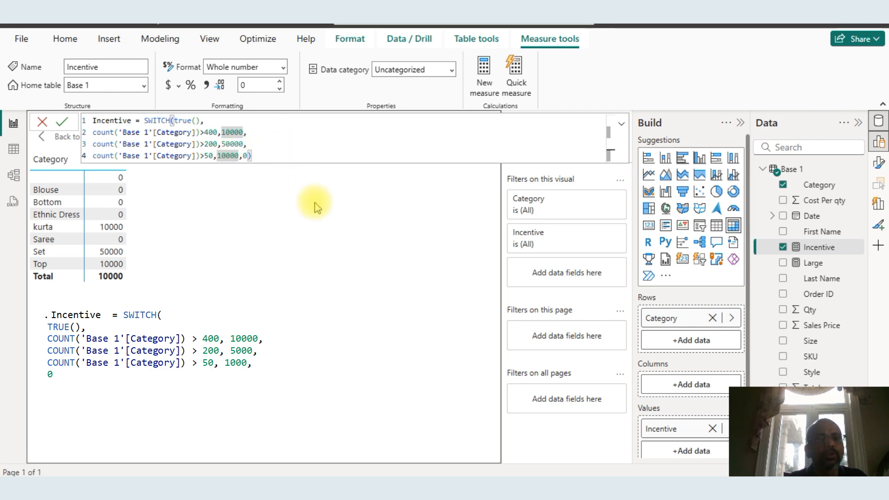
pyautogui.press('Right')
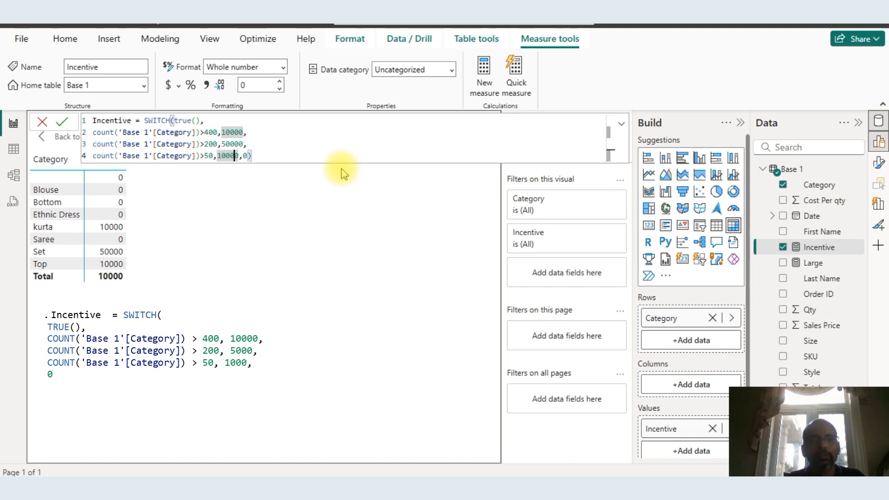
pyautogui.press('BackSpace')
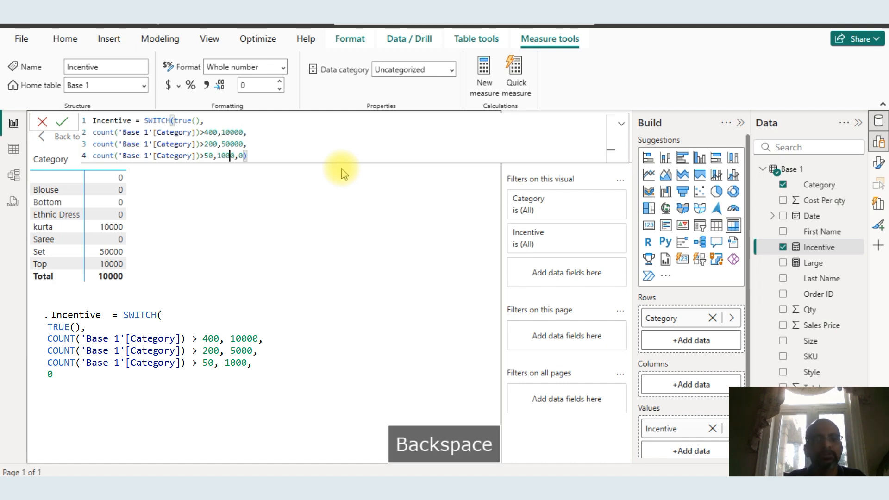
pyautogui.press('Return')
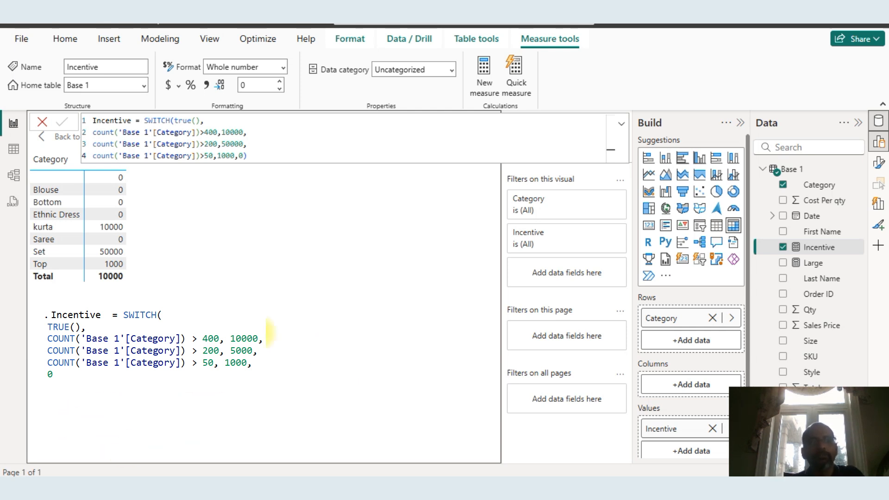
# Switch to Excel and remove the Size filter from the PivotTable
pyautogui.hotkey('alt', 'Tab')
pyautogui.hotkey('alt', 'Tab')
pyautogui.hotkey('alt', 'Tab')
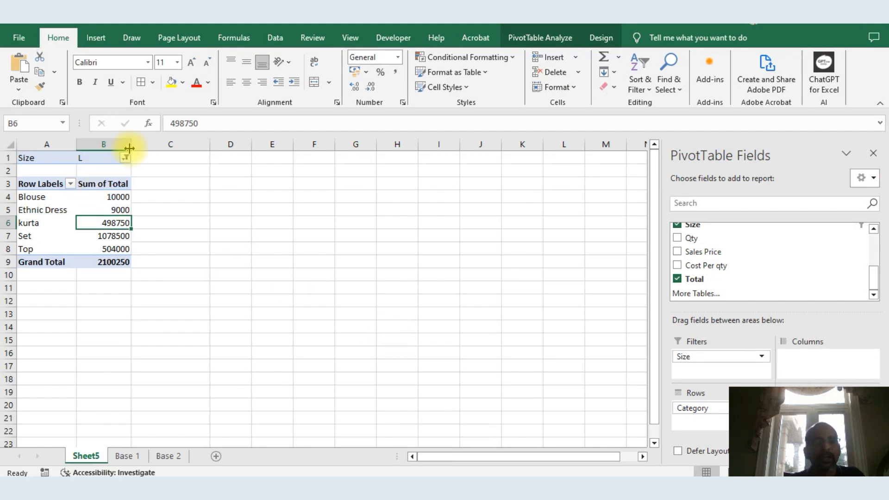
pyautogui.click(125, 157)
pyautogui.press('Escape')
pyautogui.moveTo(708, 357); pyautogui.dragTo(414, 169)
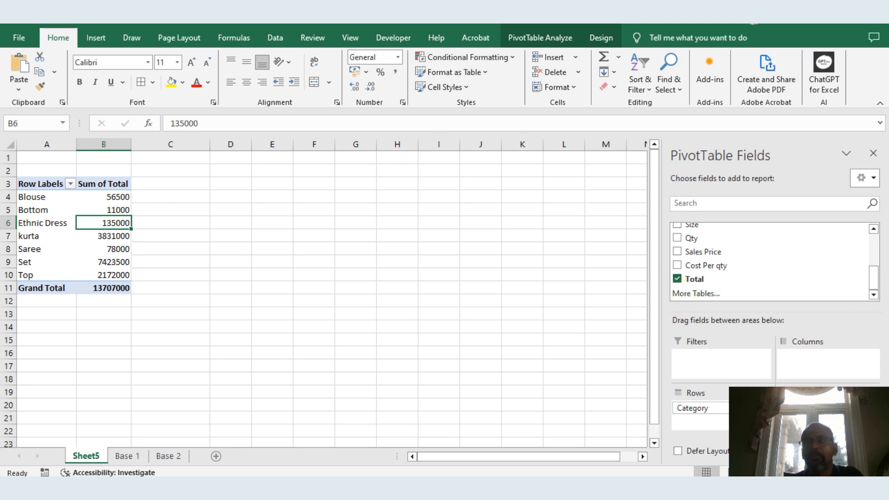
# Replace Total with Qty in the PivotTable values
pyautogui.moveTo(885, 342); pyautogui.dragTo(885, 57)
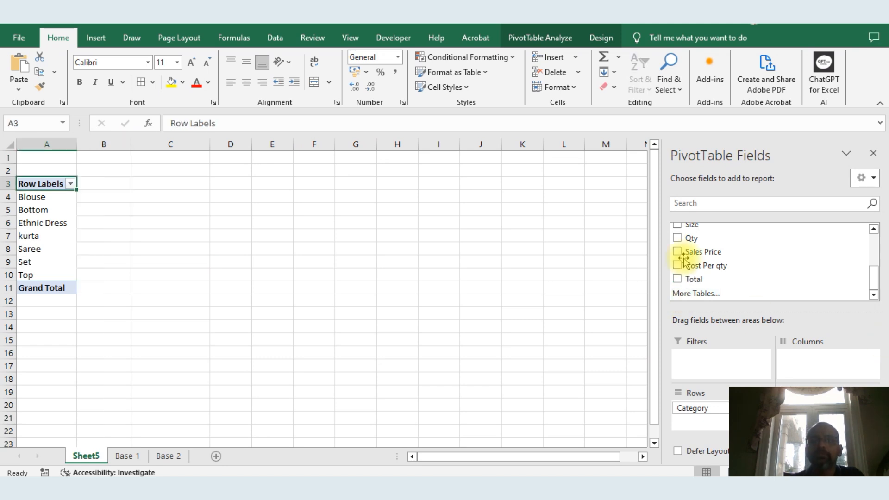
pyautogui.moveTo(693, 239); pyautogui.dragTo(815, 407)
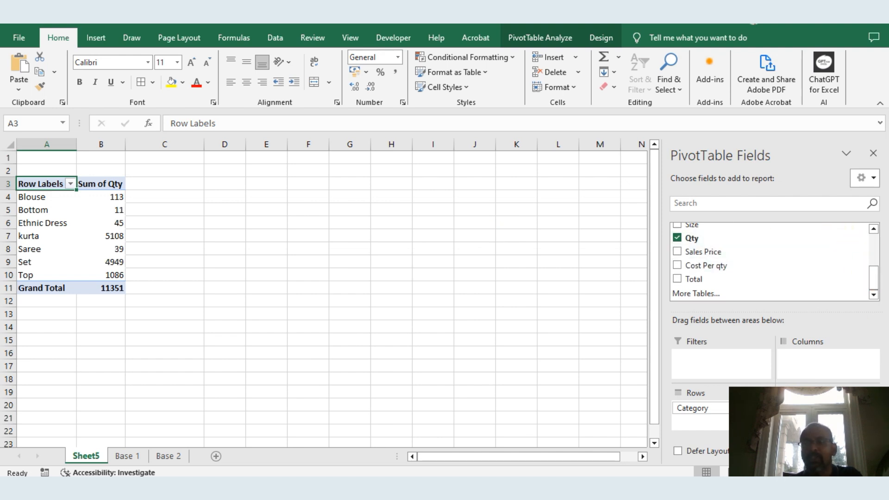
# Set the Qty value field to summarize by Count
pyautogui.click(873, 408)
pyautogui.press('Escape')
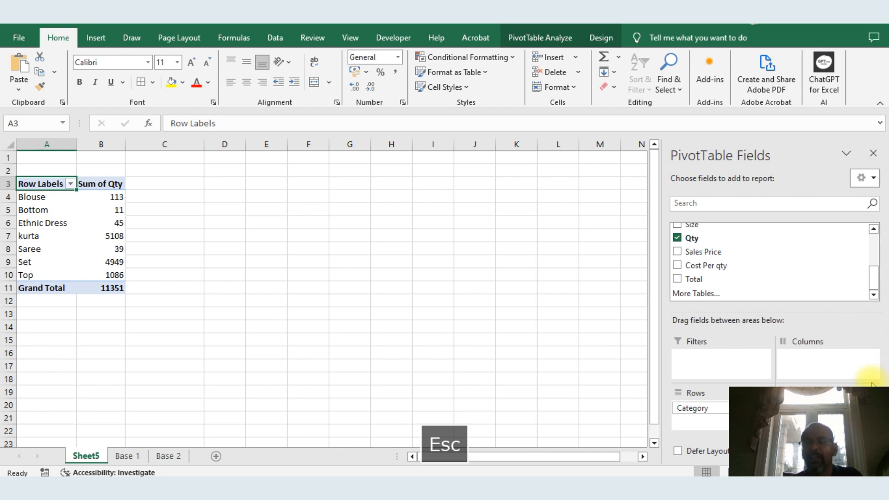
pyautogui.click(873, 406)
pyautogui.click(843, 394)
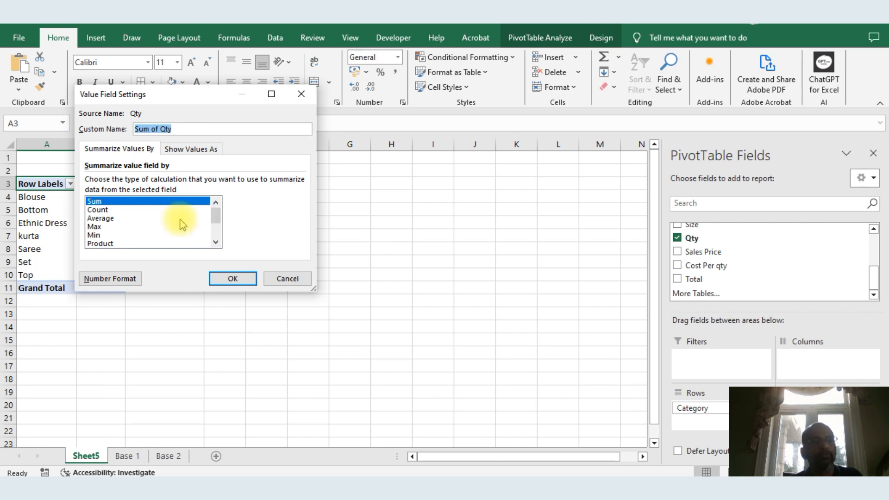
pyautogui.click(97, 210)
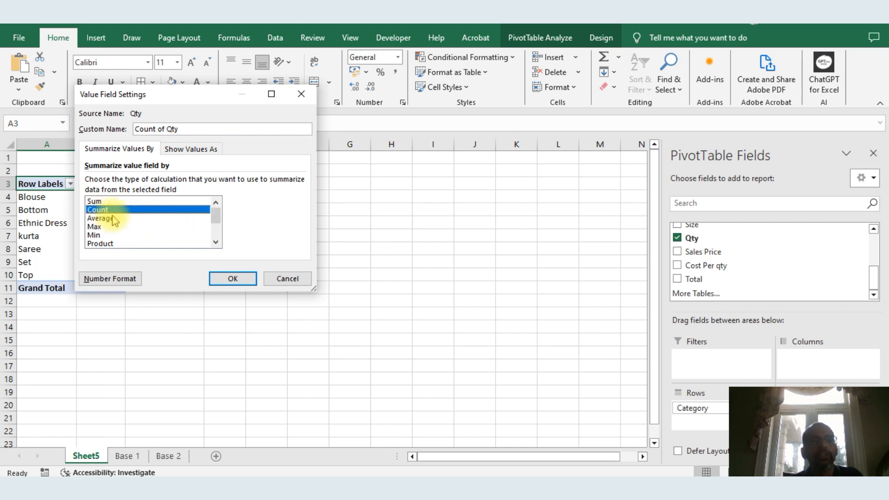
pyautogui.click(233, 279)
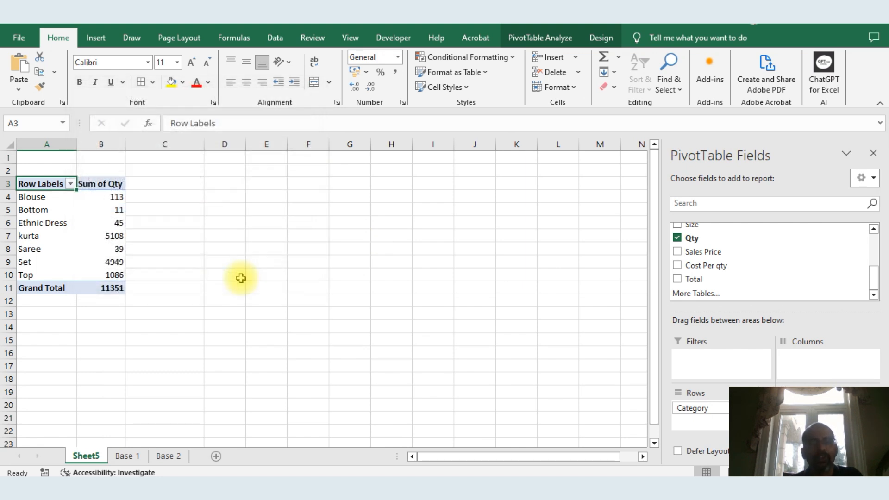
# Enter 10000 beside kurta in the PivotTable as its expected incentive, checking the Power BI Incentive visual
pyautogui.click(141, 236)
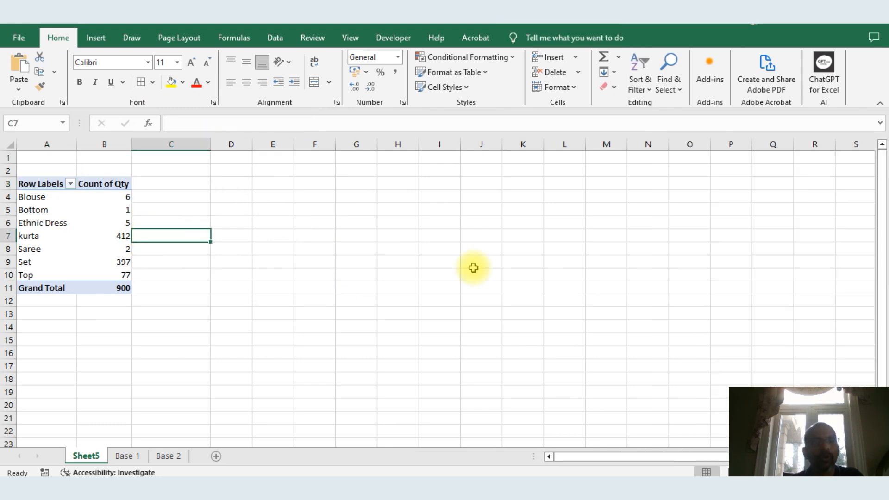
pyautogui.press('Left')
pyautogui.press('Down')
pyautogui.press('Down')
pyautogui.press('Down')
pyautogui.press('Up')
pyautogui.press('Up')
pyautogui.press('Up')
pyautogui.press('Right')
pyautogui.hotkey('alt', 'Tab')
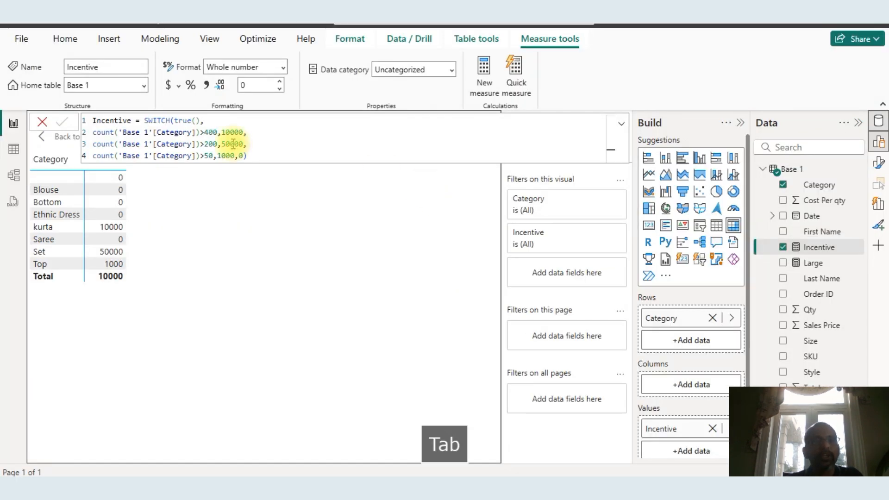
pyautogui.hotkey('alt', 'Tab')
pyautogui.write('10000')
pyautogui.press('Return')
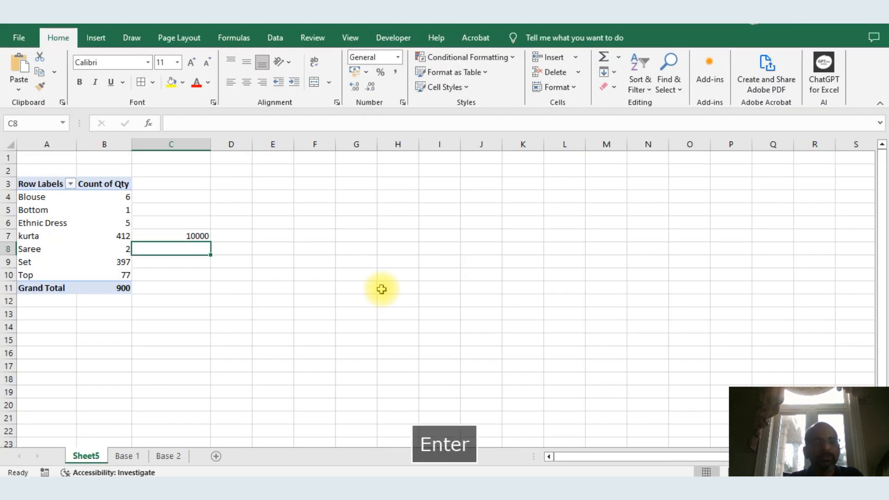
# Enter 0 as the expected incentive beside Blouse, Bottom, Ethnic Dress and Saree
pyautogui.press('Up')
pyautogui.press('Up')
pyautogui.press('Up')
pyautogui.press('Up')
pyautogui.write('0')
pyautogui.press('Down')
pyautogui.write('0')
pyautogui.press('Down')
pyautogui.write('0')
pyautogui.press('Down')
pyautogui.press('Down')
pyautogui.write('0')
pyautogui.press('Down')
pyautogui.press('Down')
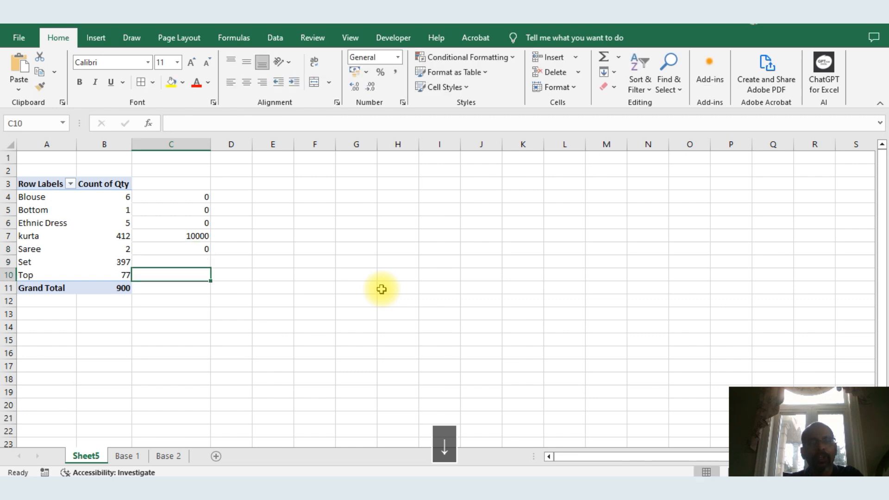
pyautogui.write('0')
pyautogui.press('Escape')
pyautogui.press('Up')
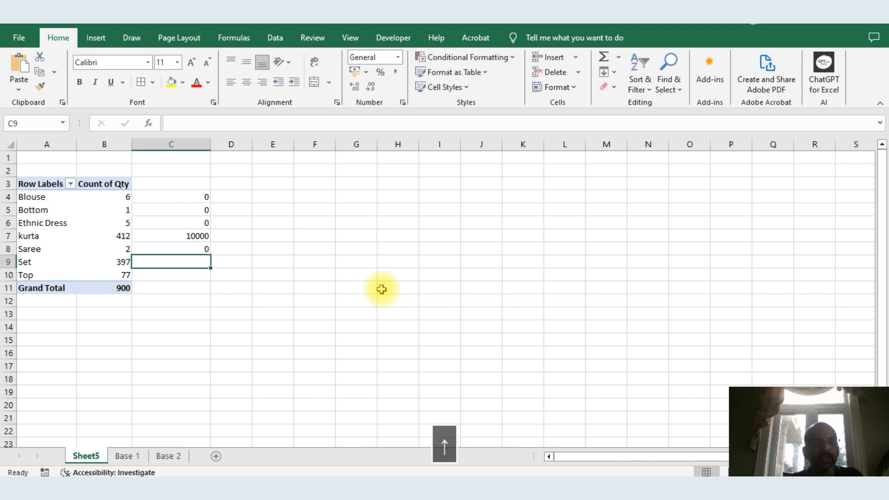
# Copy the whole PivotTable range and paste it at C3, then undo that paste
pyautogui.press('Up')
pyautogui.press('Up')
pyautogui.press('Up')
pyautogui.press('Up')
pyautogui.press('Up')
pyautogui.press('Left')
pyautogui.press('Left')
pyautogui.press('Up')
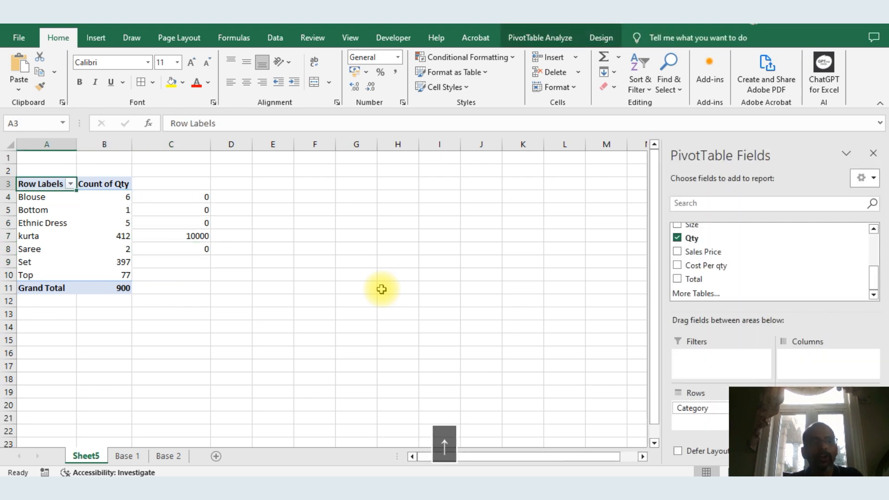
pyautogui.hotkey('shift', 'Right')
pyautogui.hotkey('ctrl', 'shift', 'Down')
pyautogui.hotkey('ctrl', 'c')
pyautogui.press('Right')
pyautogui.press('Right')
pyautogui.press('Right')
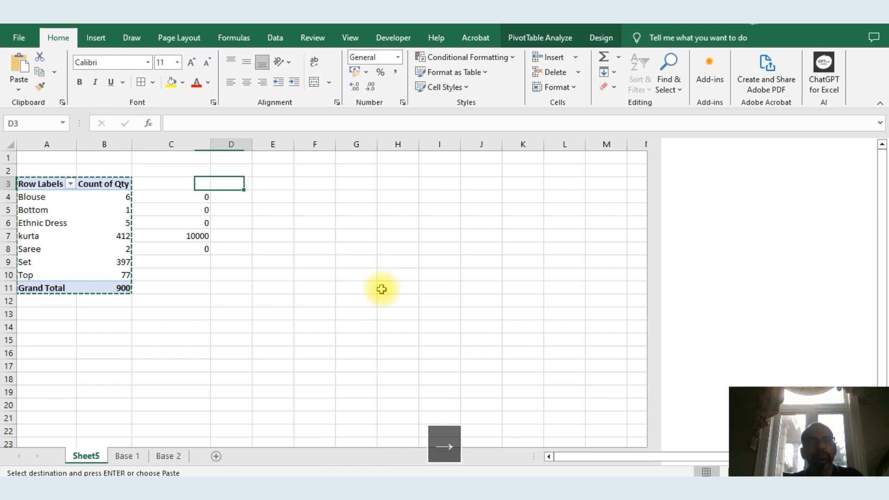
pyautogui.press('Left')
pyautogui.hotkey('ctrl', 'v')
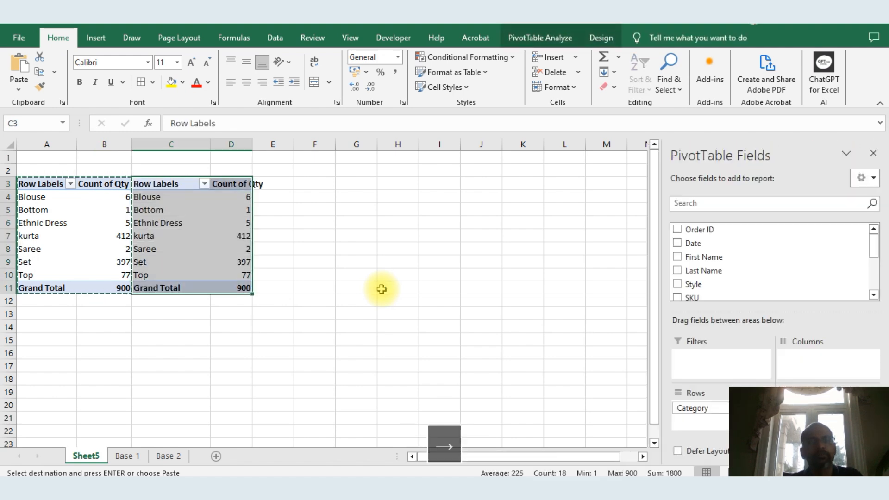
pyautogui.press('Right')
pyautogui.press('Down')
pyautogui.hotkey('ctrl', 'z')
# Paste the PivotTable copy at F3 and convert it to static values with Paste Special
pyautogui.press('Right')
pyautogui.press('Right')
pyautogui.press('Right')
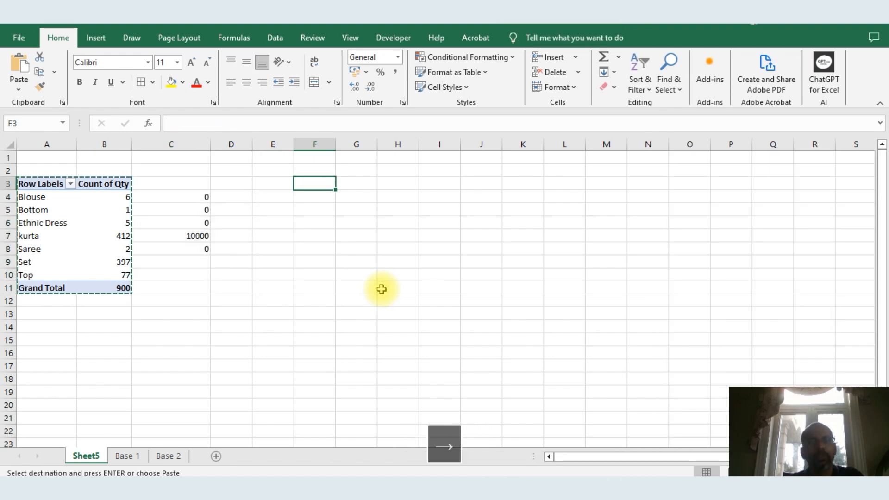
pyautogui.hotkey('ctrl', 'v')
pyautogui.hotkey('ctrl', 'c')
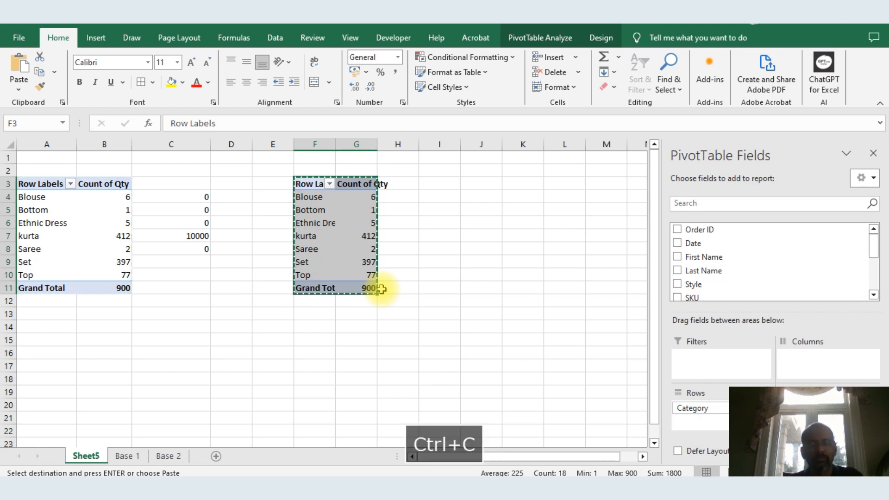
pyautogui.hotkey('alt', 'e')
pyautogui.press('s')
pyautogui.press('Down')
pyautogui.press('Down')
pyautogui.press('Return')
pyautogui.press('Escape')
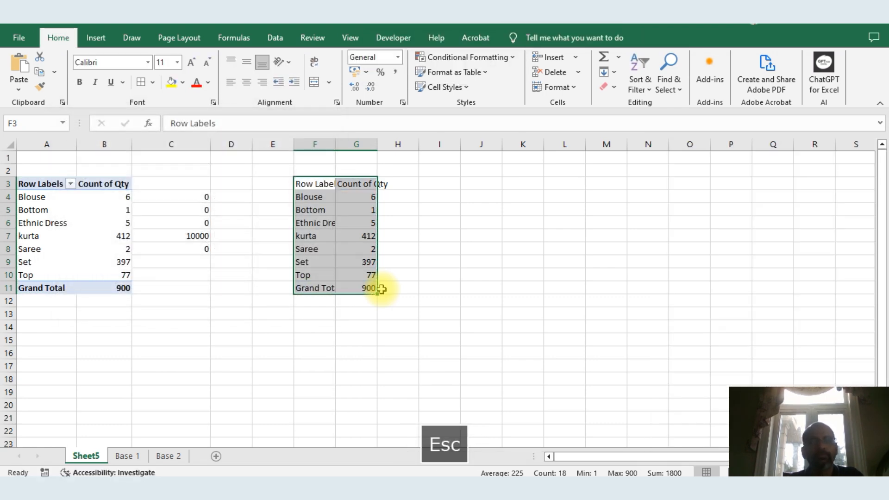
# Autofit the widths of columns F and G for the pasted table
pyautogui.press('Down')
pyautogui.press('Right')
pyautogui.press('Right')
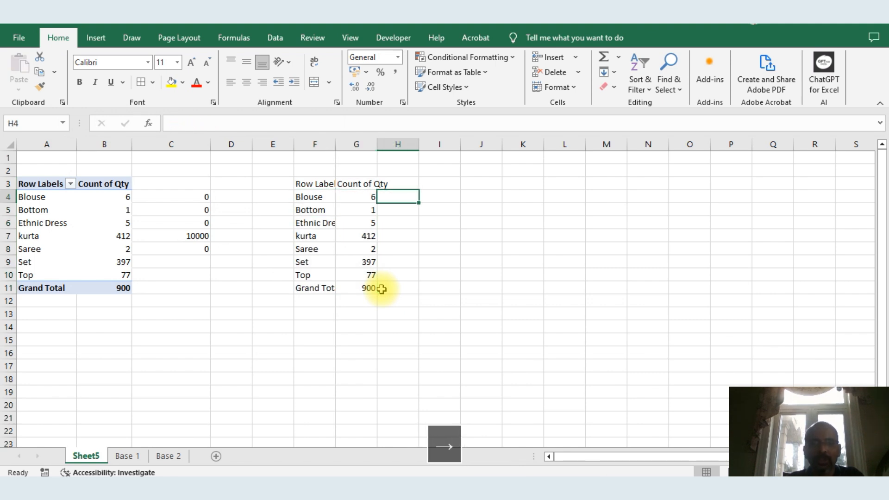
pyautogui.doubleClick(377, 142)
pyautogui.doubleClick(338, 143)
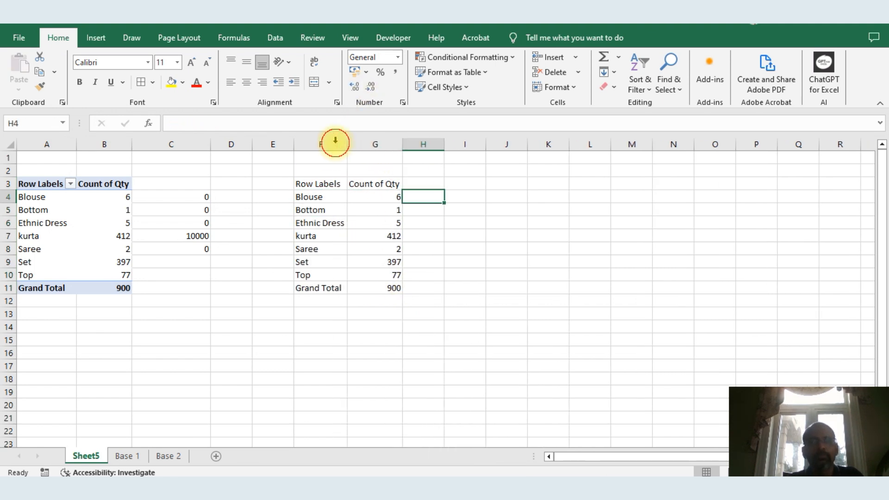
# Start an IF formula in H4 testing G4>400 with a result of 10000
pyautogui.write('=if(')
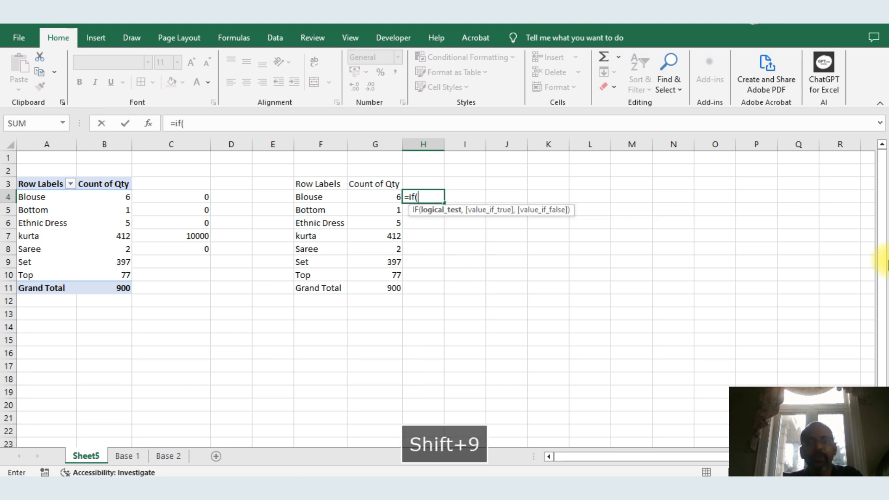
pyautogui.press('Left')
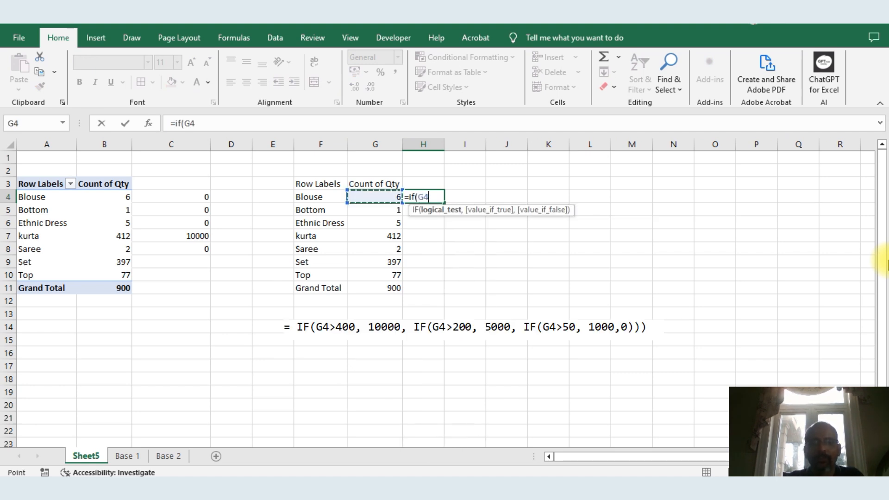
pyautogui.write('>')
pyautogui.hotkey('alt', 'Tab')
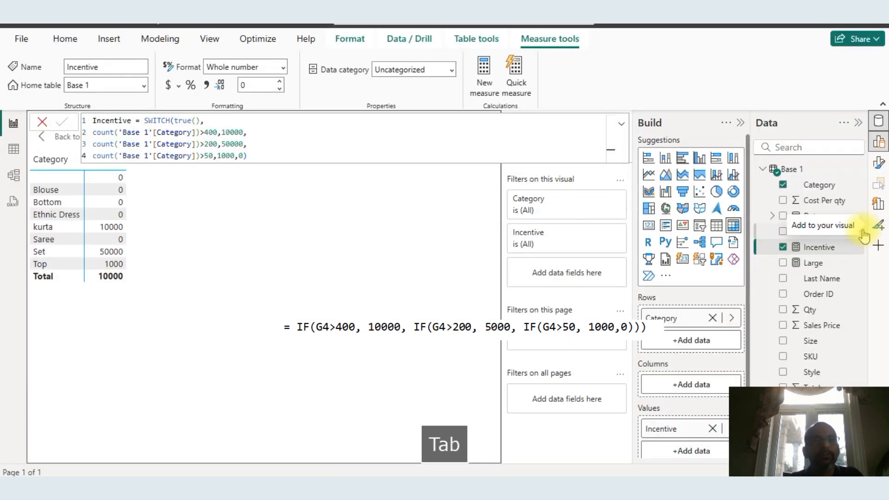
pyautogui.hotkey('alt', 'Tab')
pyautogui.write('400,')
pyautogui.hotkey('alt', 'Tab')
pyautogui.hotkey('alt', 'Tab')
pyautogui.write('1')
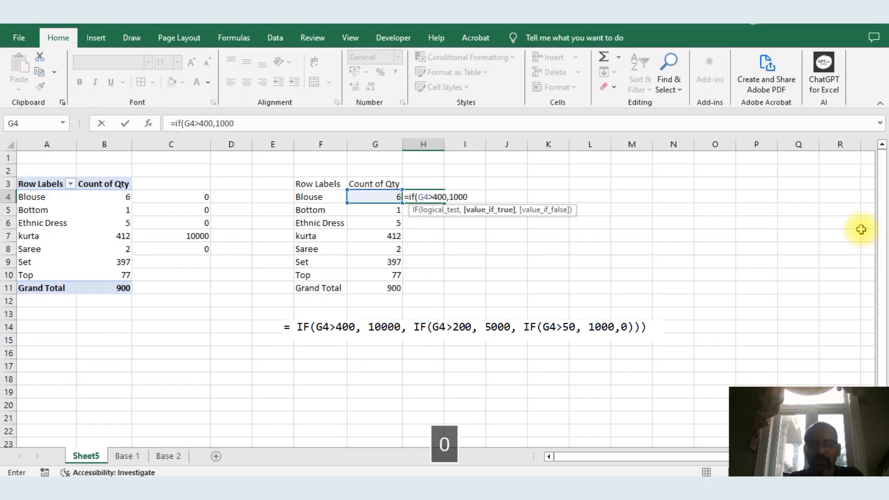
pyautogui.hotkey('alt', 'Tab')
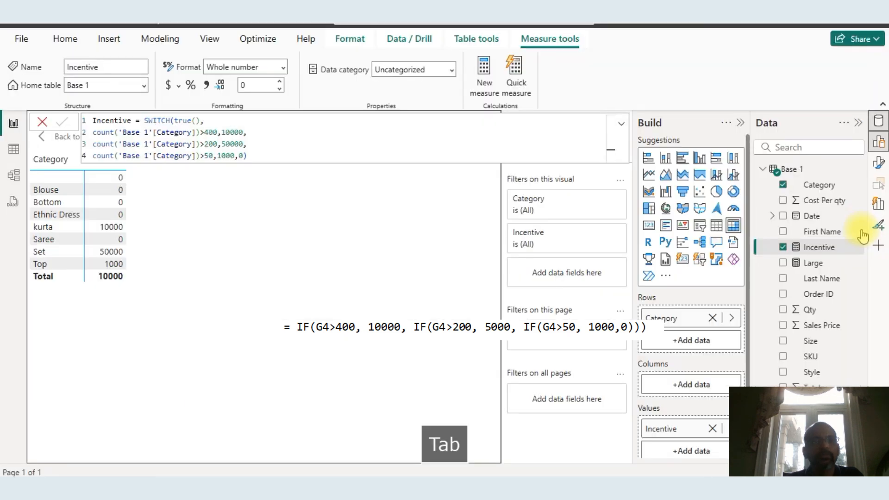
pyautogui.hotkey('alt', 'Tab')
pyautogui.write('00,')
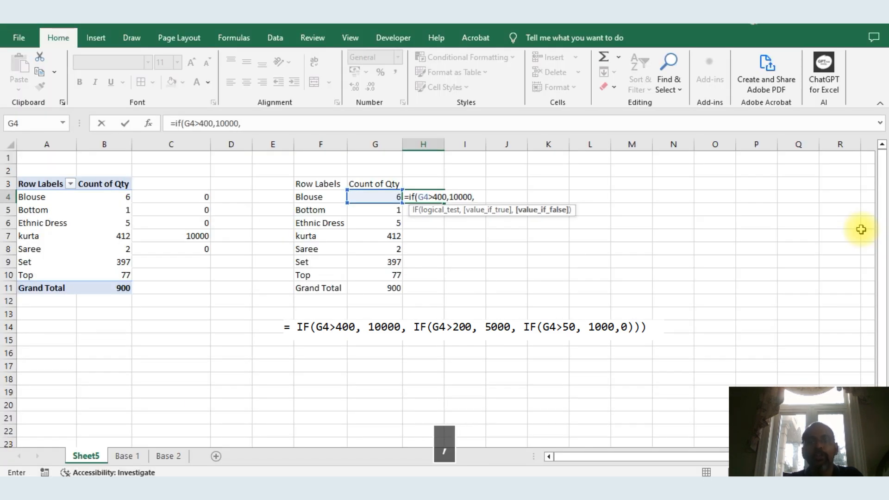
# Copy the IF fragment from the formula and paste it twice to create nested IFs
pyautogui.moveTo(251, 123); pyautogui.dragTo(181, 125)
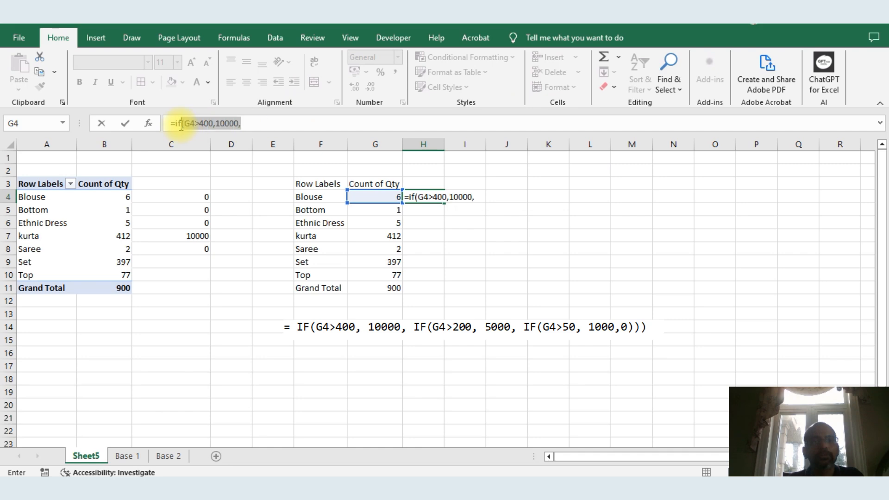
pyautogui.hotkey('ctrl', 'c')
pyautogui.click(274, 122)
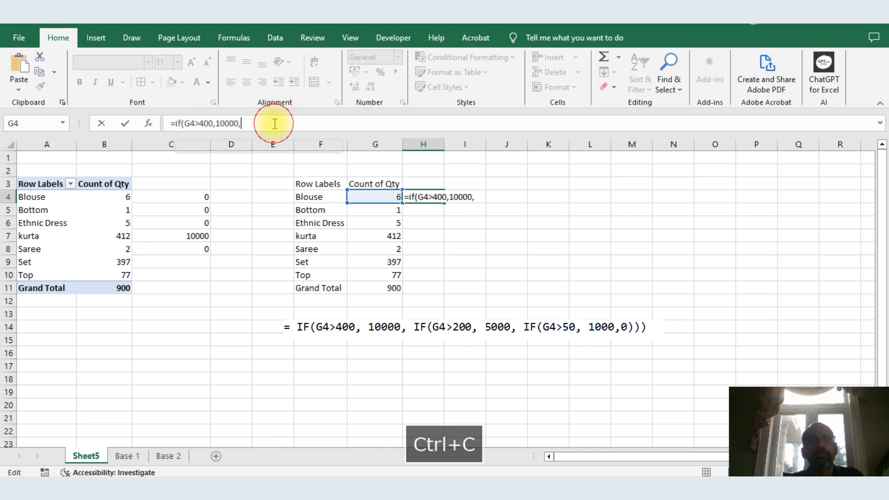
pyautogui.hotkey('ctrl', 'v')
pyautogui.hotkey('ctrl', 'v')
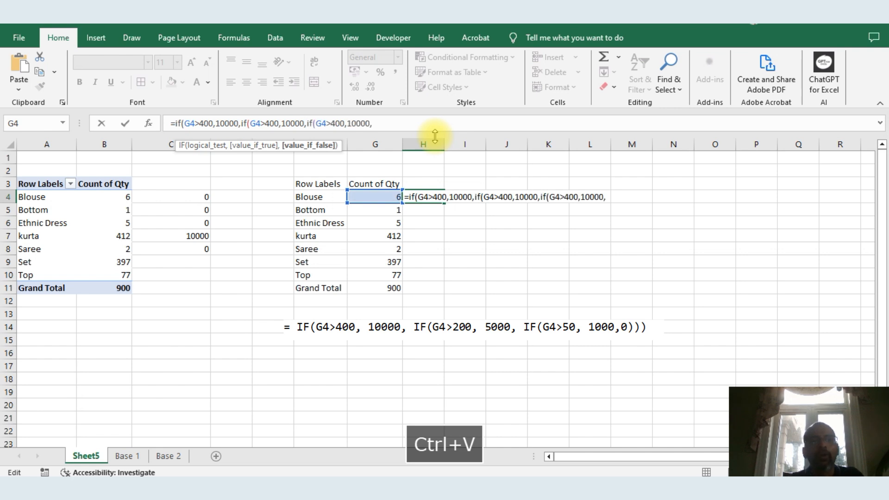
# Change the second nested IF to test G4>200 and return 5000
pyautogui.click(270, 120)
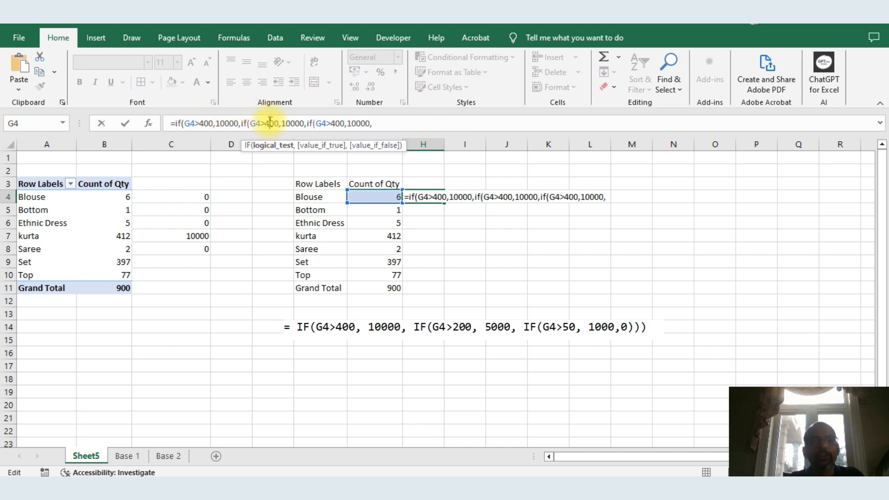
pyautogui.press('BackSpace')
pyautogui.write('2')
pyautogui.press('Right')
pyautogui.press('Right')
pyautogui.press('Right')
pyautogui.press('Right')
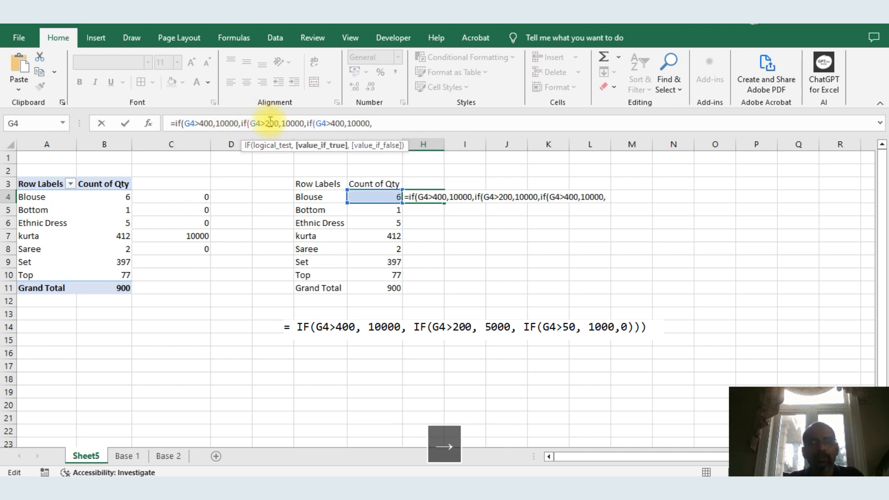
pyautogui.press('Right')
pyautogui.press('BackSpace')
pyautogui.press('BackSpace')
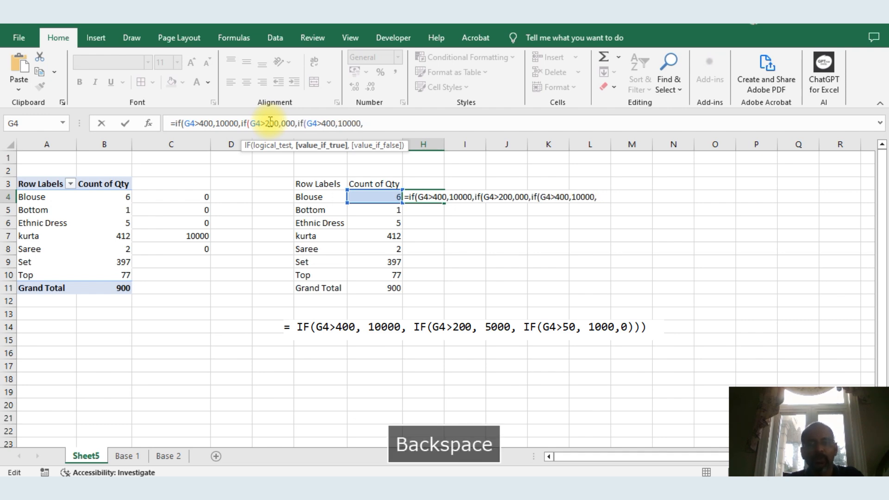
pyautogui.write('5')
pyautogui.press('Right')
pyautogui.press('Right')
pyautogui.press('Right')
pyautogui.press('Right')
pyautogui.press('Right')
pyautogui.press('Right')
pyautogui.press('Right')
pyautogui.press('Right')
pyautogui.press('Right')
pyautogui.press('Right')
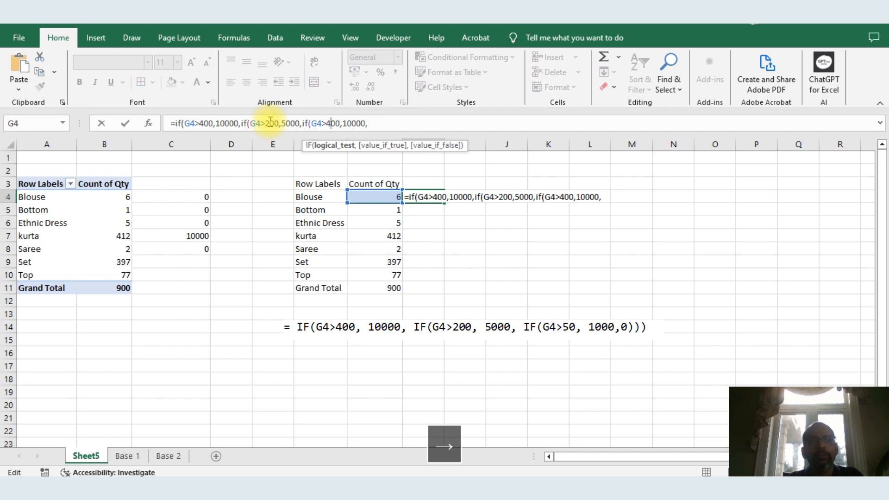
# Change the third IF to test G4>50 returning 1000, else 0, then close the parentheses and commit
pyautogui.press('BackSpace')
pyautogui.press('Right')
pyautogui.write('5')
pyautogui.press('BackSpace')
pyautogui.press('BackSpace')
pyautogui.press('BackSpace')
pyautogui.write('5')
pyautogui.press('Right')
pyautogui.press('Right')
pyautogui.press('Right')
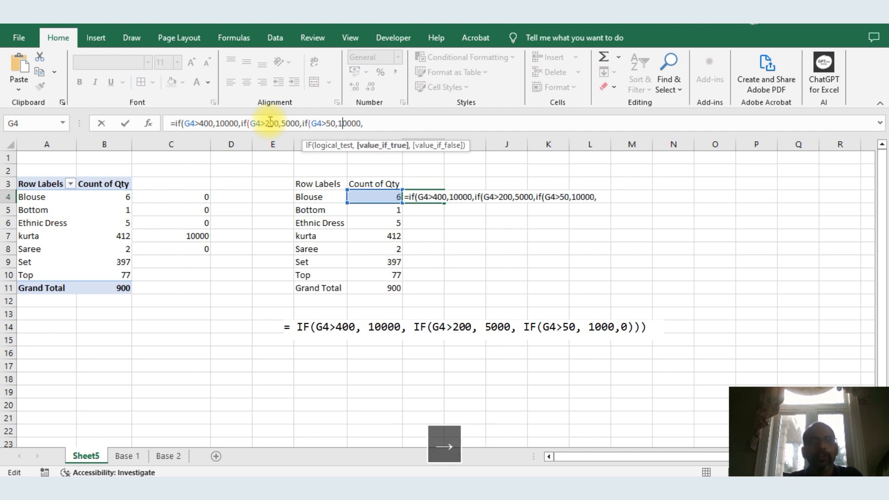
pyautogui.press('BackSpace')
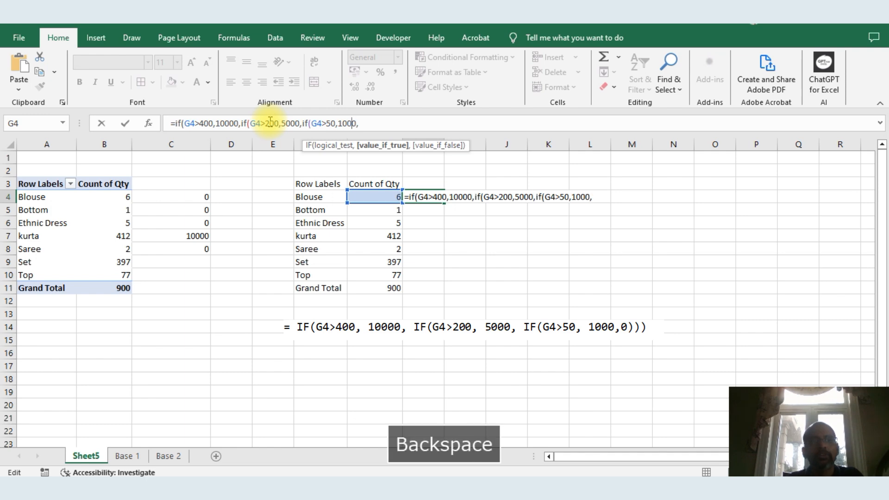
pyautogui.press('Right')
pyautogui.press('Right')
pyautogui.write('0')
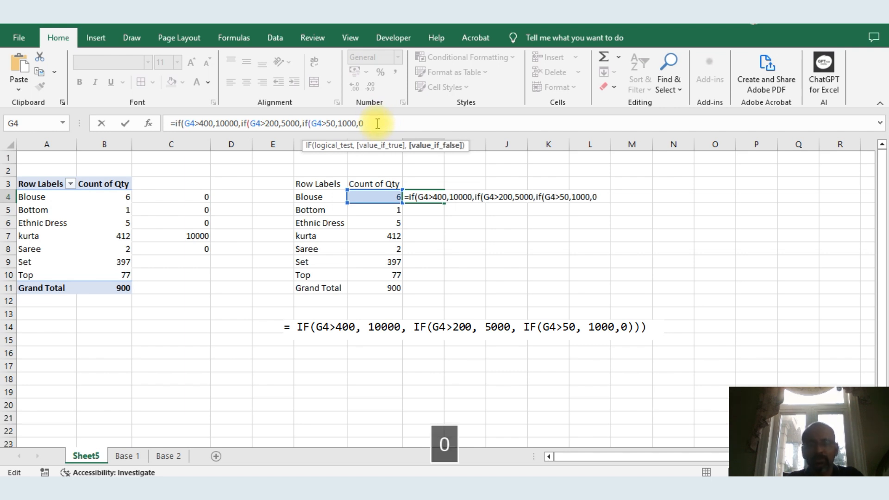
pyautogui.write(')))')
pyautogui.press('Return')
pyautogui.press('Up')
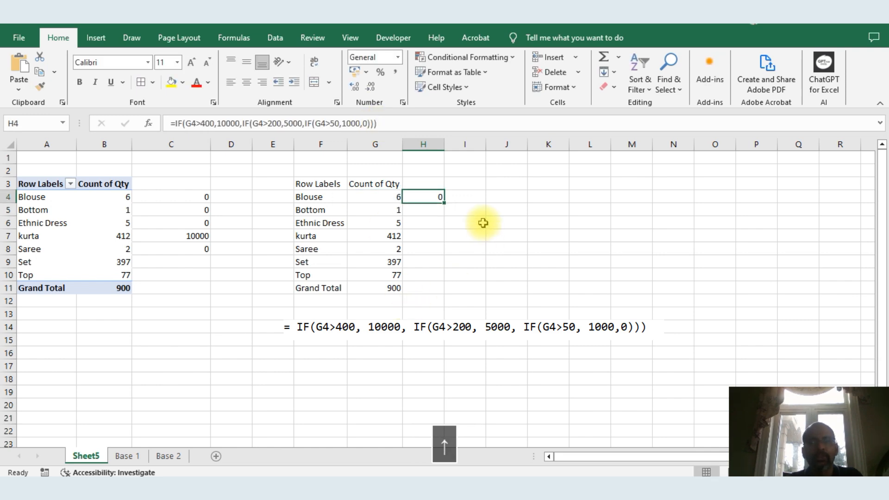
# Fill the nested IF formula down column H through the Grand Total row
pyautogui.doubleClick(443, 202)
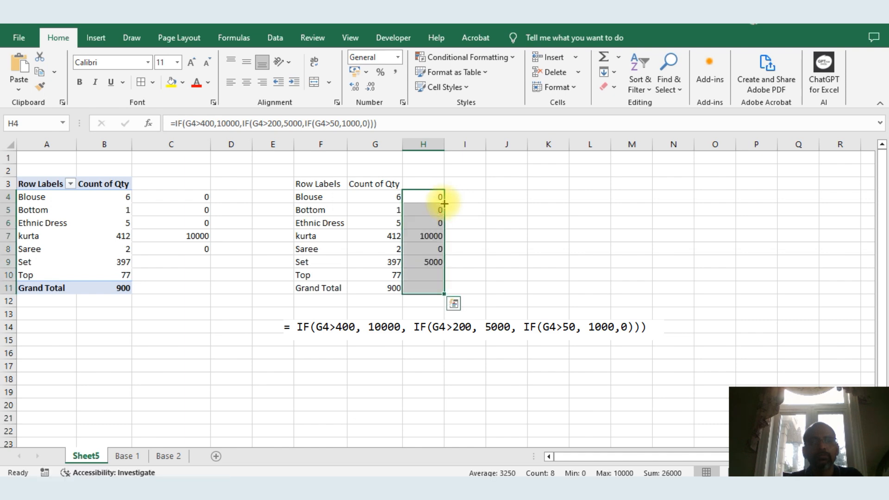
pyautogui.click(535, 267)
pyautogui.moveTo(429, 206); pyautogui.dragTo(429, 306)
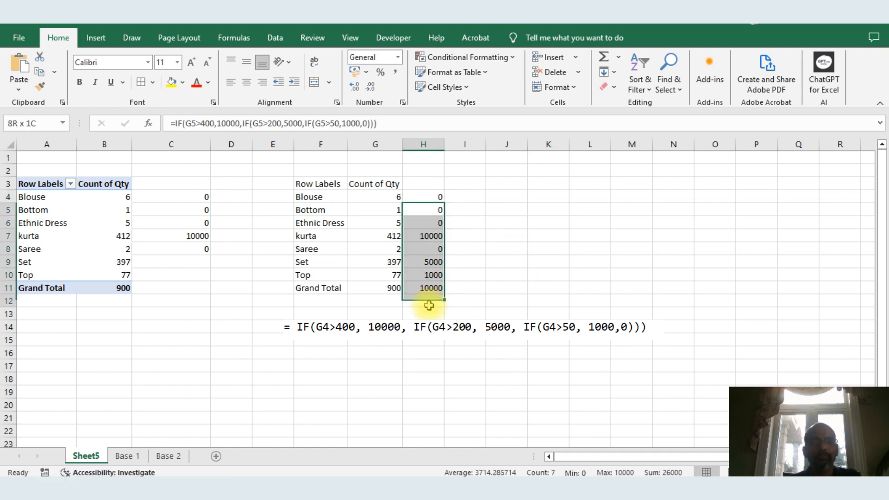
# Compare the Excel incentive results with the Power BI Incentive table visual
pyautogui.hotkey('alt', 'Tab')
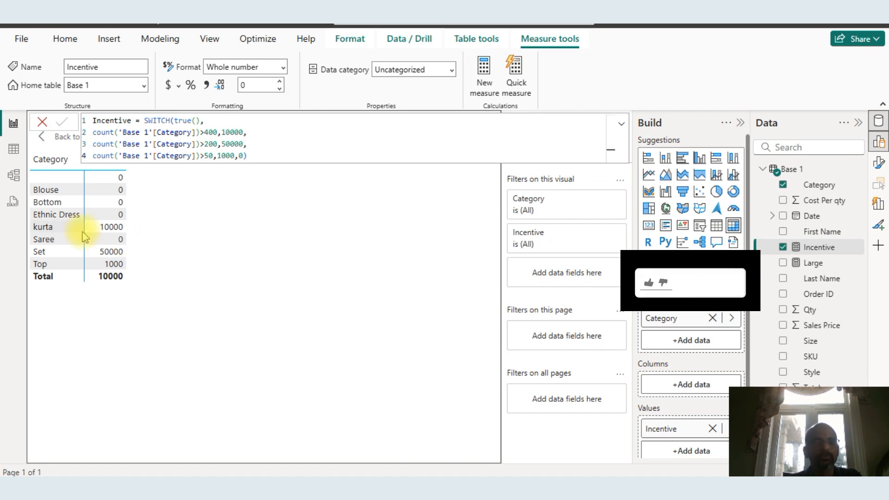
pyautogui.hotkey('alt', 'Tab')
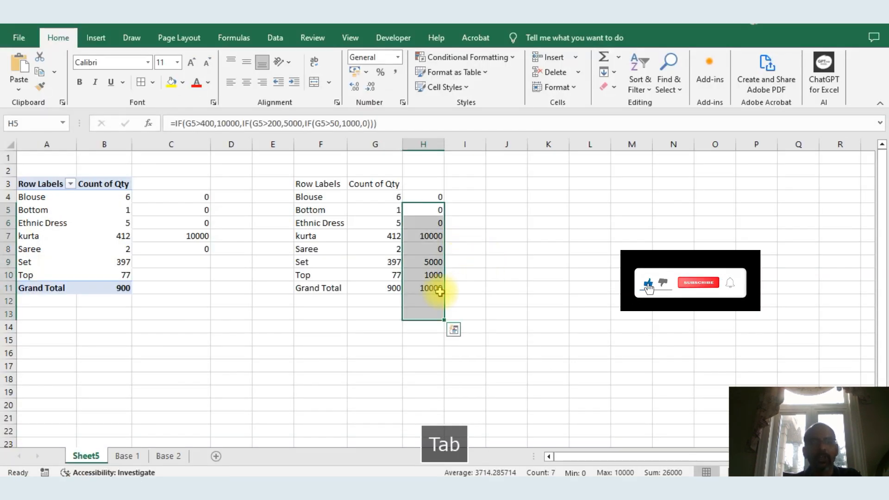
pyautogui.hotkey('alt', 'Tab')
pyautogui.hotkey('alt', 'Tab')
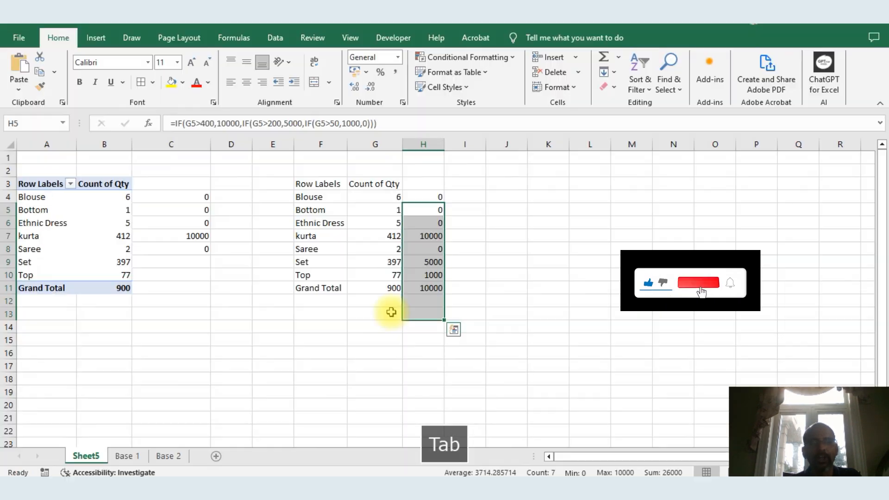
pyautogui.click(422, 287)
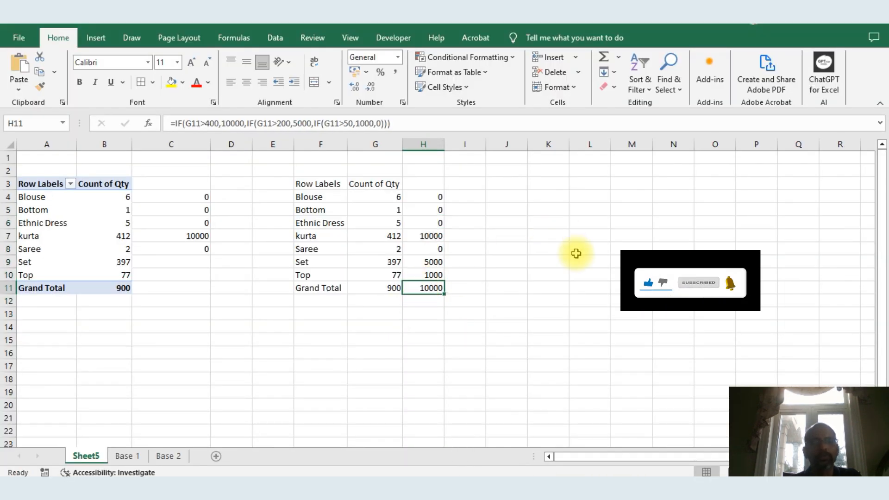
pyautogui.moveTo(43, 167); pyautogui.dragTo(520, 363)
pyautogui.hotkey('alt', 'Tab')
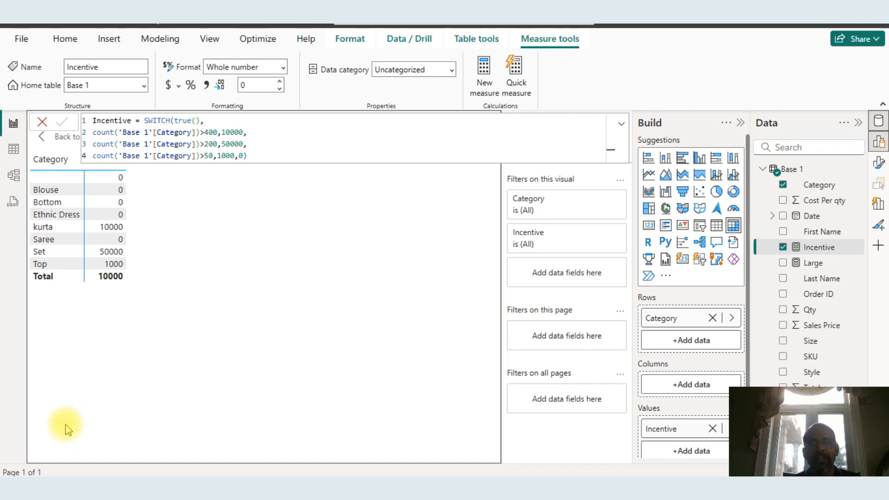
pyautogui.hotkey('alt', 'Tab')
pyautogui.hotkey('alt', 'Tab')
pyautogui.hotkey('alt', 'Tab')
pyautogui.hotkey('alt', 'Tab')
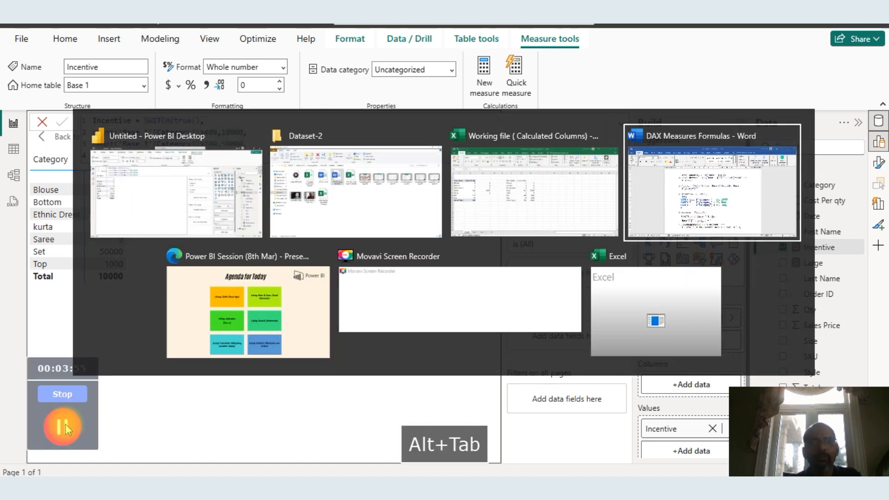
pyautogui.hotkey('alt', 'Tab')
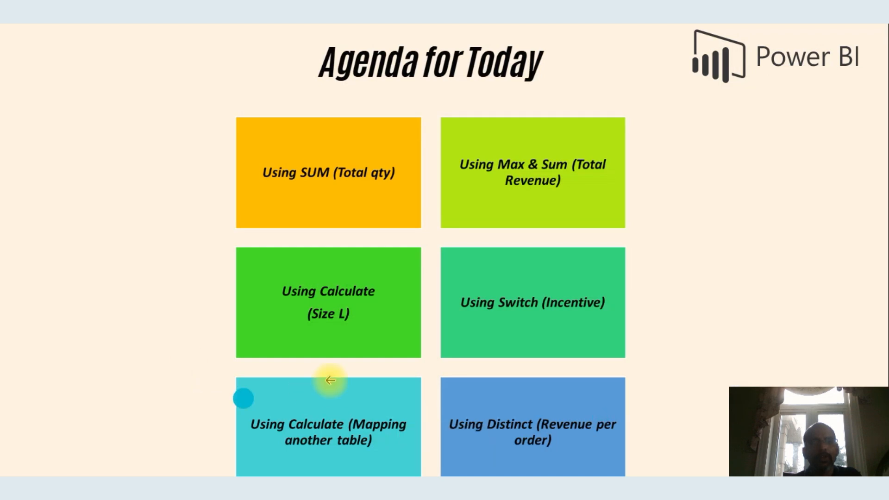
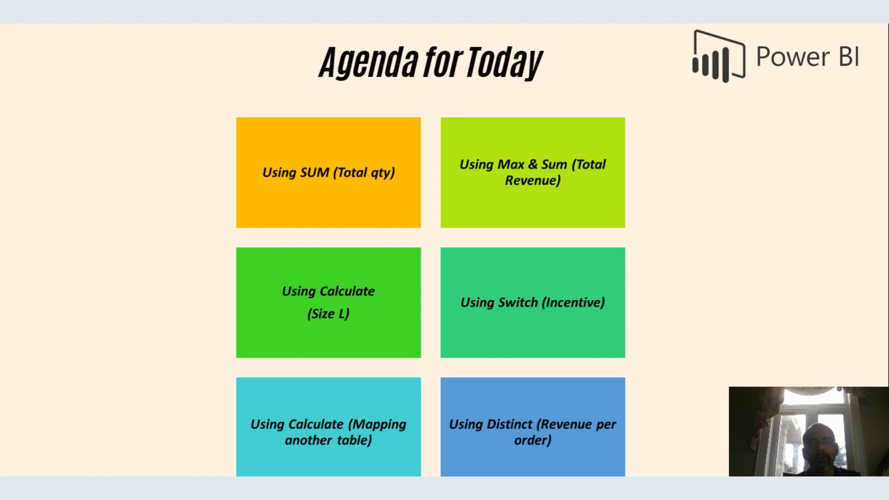
# Switch to the Excel working file and look over the Base 1 and Base 2 sheets' columns
pyautogui.hotkey('alt', 'Tab')
pyautogui.hotkey('alt', 'Tab')
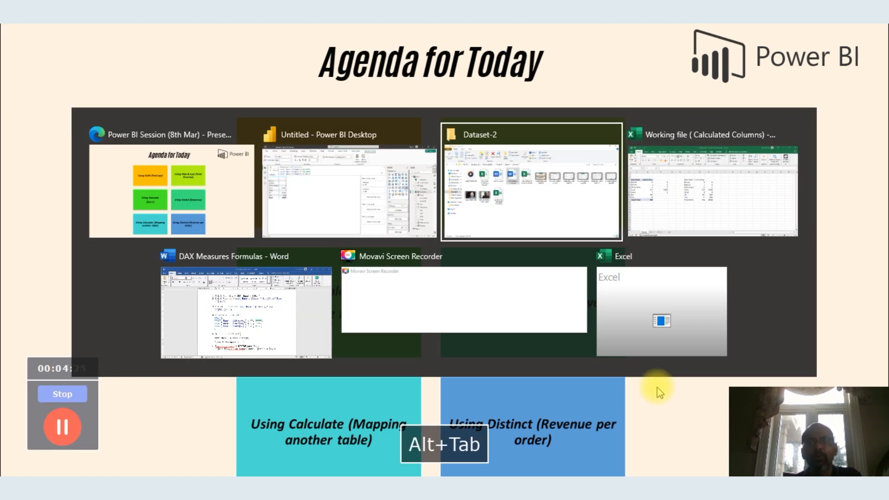
pyautogui.hotkey('alt', 'Tab')
pyautogui.click(136, 456)
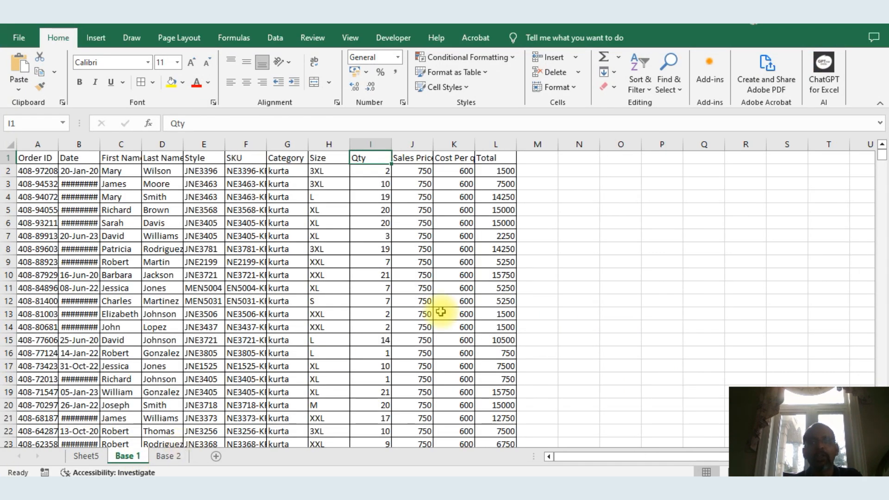
pyautogui.moveTo(496, 158); pyautogui.dragTo(496, 379)
pyautogui.moveTo(287, 158); pyautogui.dragTo(287, 352)
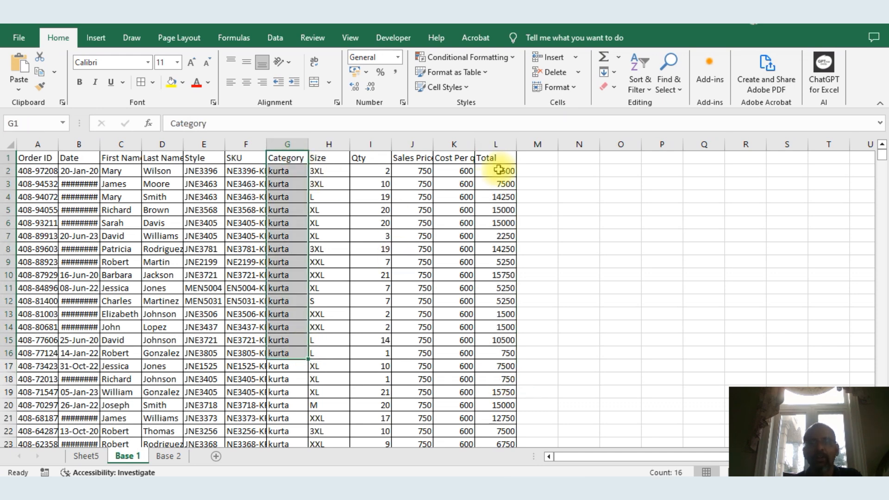
pyautogui.click(499, 161)
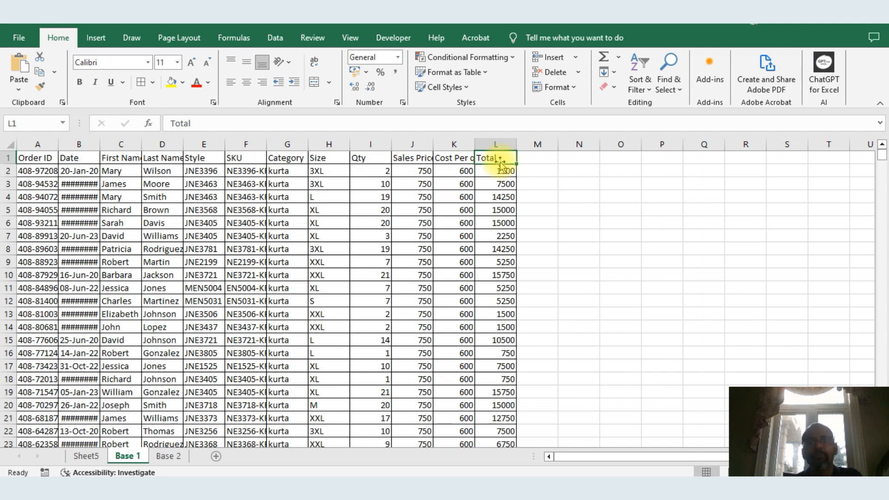
pyautogui.click(169, 456)
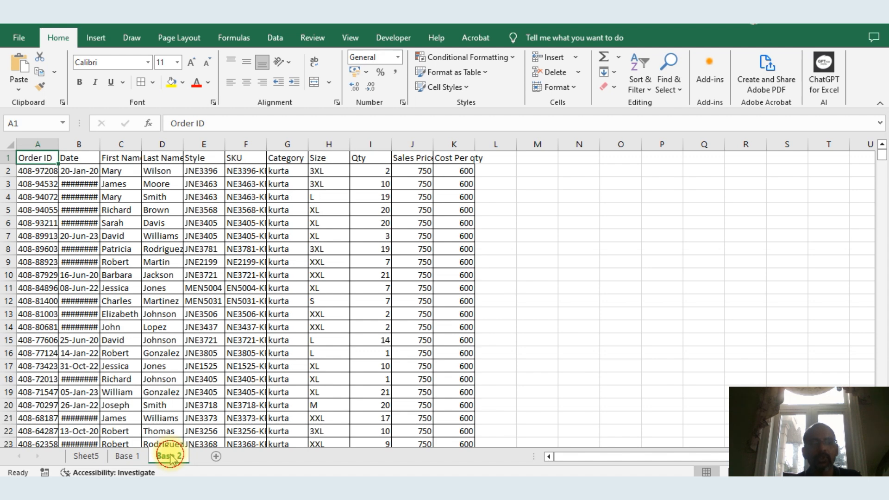
pyautogui.click(126, 457)
pyautogui.click(170, 457)
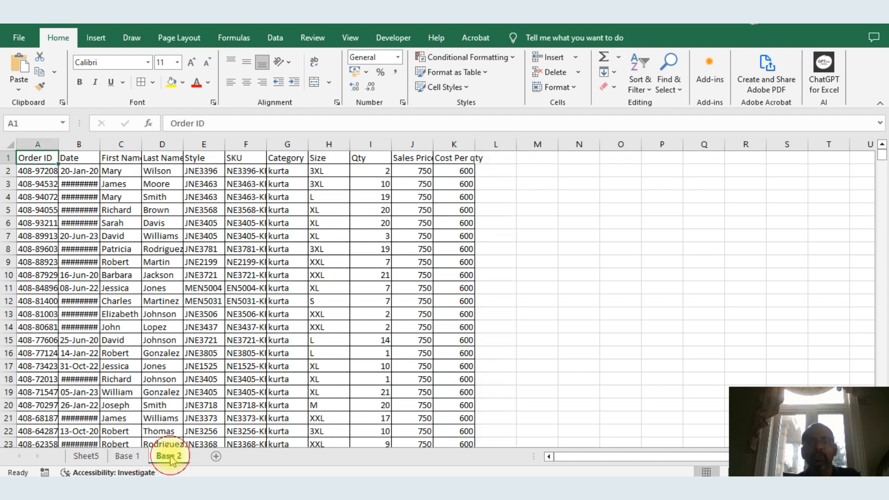
# On Base 2, add a Rand header in L1 and enter =RANDBETWEEN(1,2) in L2
pyautogui.click(507, 183)
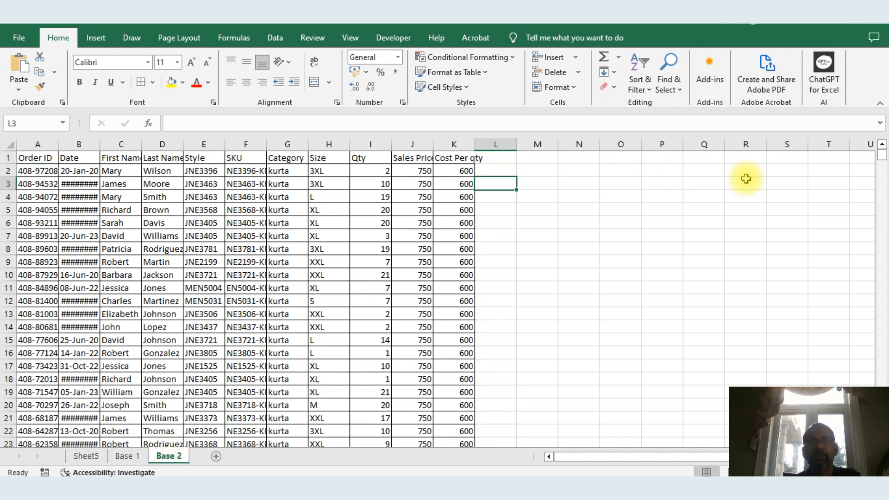
pyautogui.press('Up')
pyautogui.press('Up')
pyautogui.write('re')
pyautogui.press('capslock')
pyautogui.press('BackSpace')
pyautogui.press('BackSpace')
pyautogui.write('Rand')
pyautogui.press('Return')
pyautogui.write('=randb')
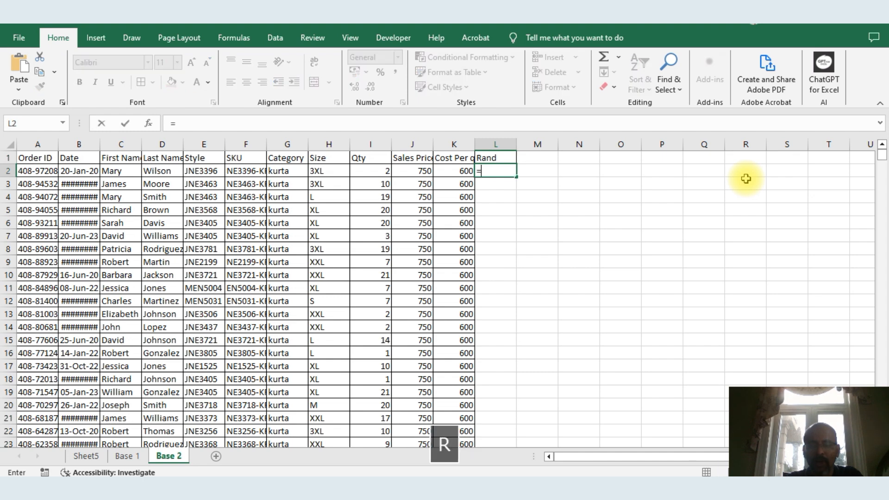
pyautogui.press('Tab')
pyautogui.write('1,2')
pyautogui.press('Return')
pyautogui.press('Up')
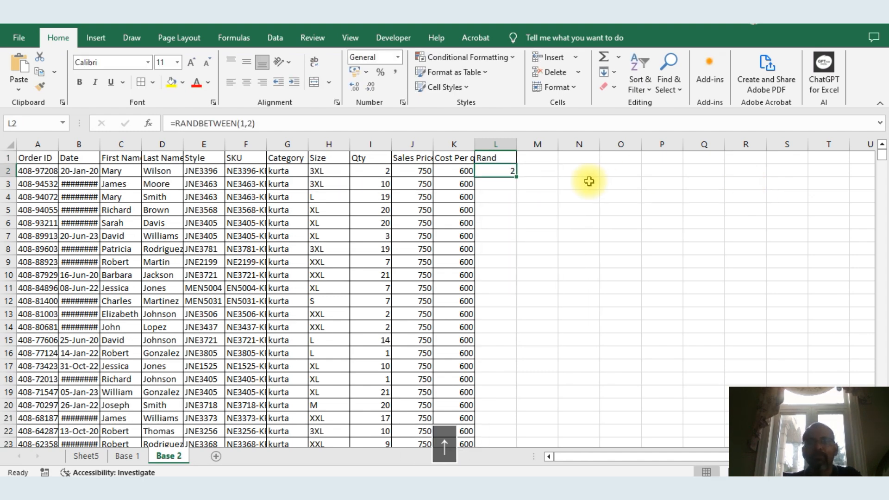
# Fill the RANDBETWEEN formula down column L and paste the column over itself as values
pyautogui.doubleClick(515, 176)
pyautogui.hotkey('ctrl', 'c')
pyautogui.hotkey('alt', 'e')
pyautogui.press('d')
pyautogui.press('Escape')
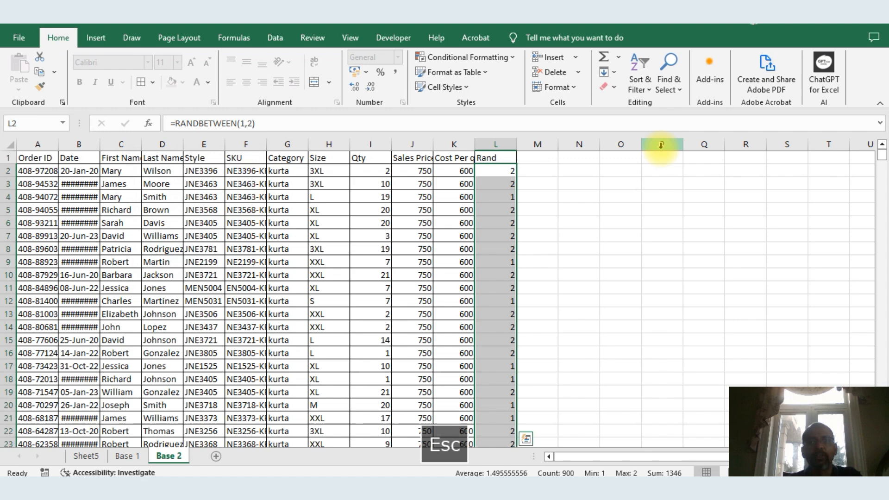
pyautogui.press('Up')
pyautogui.hotkey('ctrl', 'shift', 'Down')
pyautogui.hotkey('ctrl', 'shift', 'Down')
pyautogui.hotkey('shift', 'Up')
pyautogui.hotkey('ctrl', 'c')
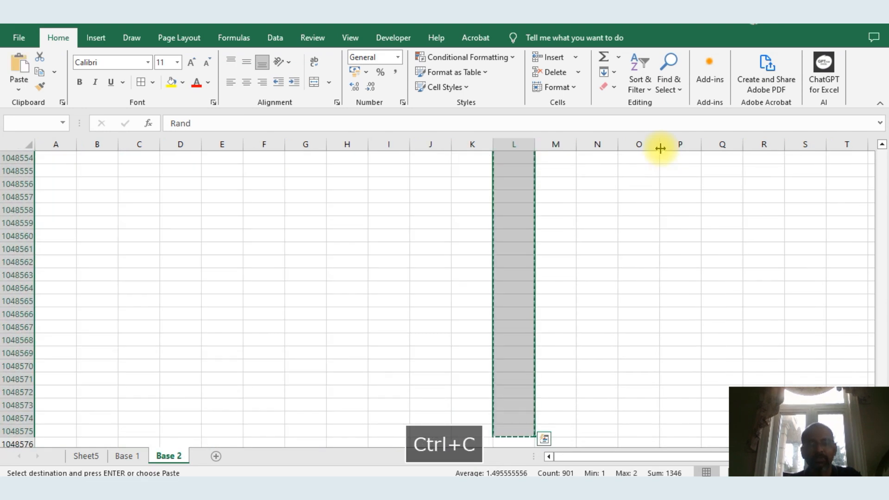
pyautogui.hotkey('ctrl', 'Up')
pyautogui.hotkey('ctrl', 'alt', 'v')
pyautogui.press('v')
pyautogui.press('Return')
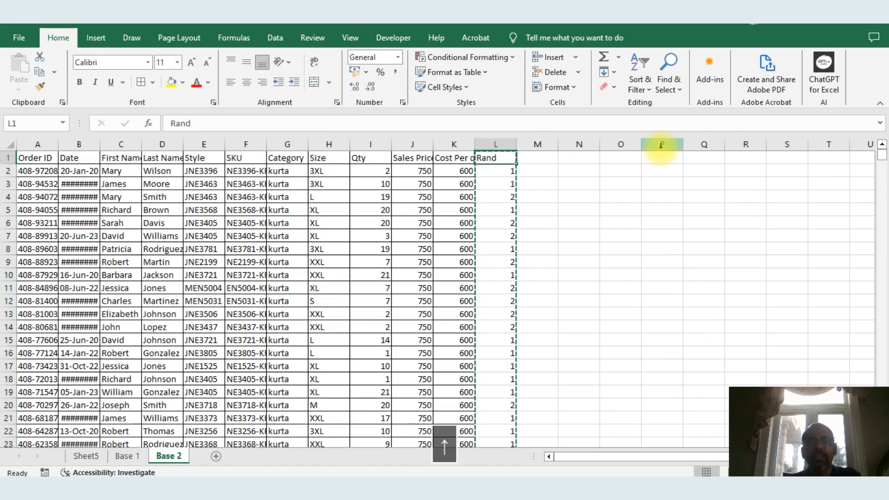
pyautogui.press('Down')
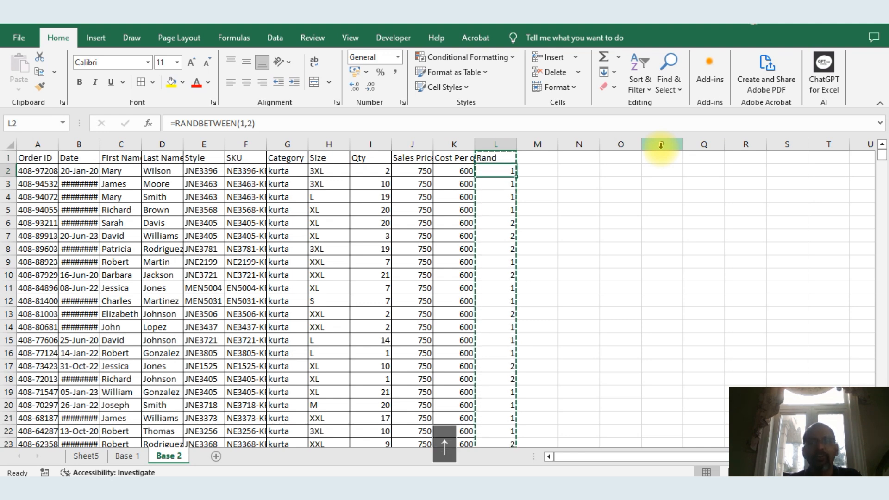
pyautogui.press('Up')
# Rename the L1 header to Band and paste the Band values over themselves as static values
pyautogui.write('Band')
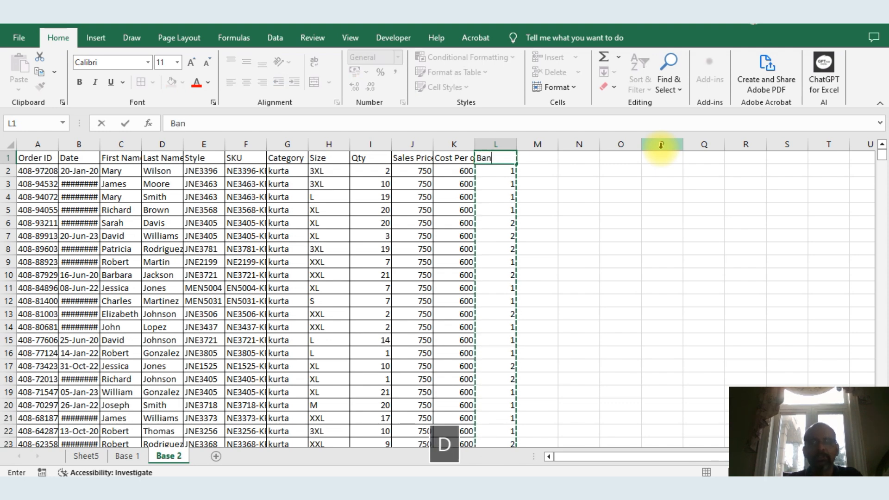
pyautogui.press('Return')
pyautogui.hotkey('ctrl', 'shift', 'Down')
pyautogui.hotkey('shift', 'Up')
pyautogui.hotkey('ctrl', 'c')
pyautogui.hotkey('alt', 'e')
pyautogui.press('s')
pyautogui.press('v')
pyautogui.press('Return')
# Save the workbook
pyautogui.press('Up')
pyautogui.hotkey('ctrl', 's')
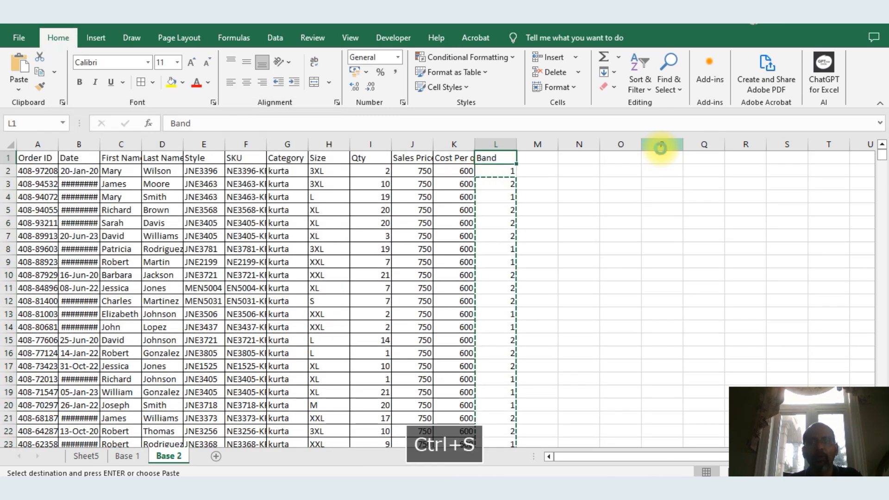
pyautogui.press('Down')
pyautogui.press('Up')
pyautogui.hotkey('ctrl', 's')
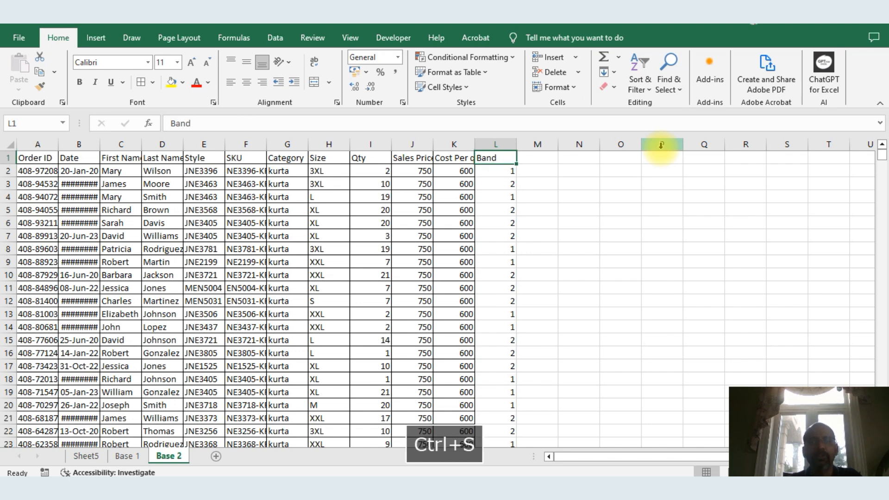
# On Base 1, add the header er in column M next to Total
pyautogui.hotkey('ctrl', 'pageup')
pyautogui.press('Right')
pyautogui.write('er')
pyautogui.press('Return')
pyautogui.write('=vlo')
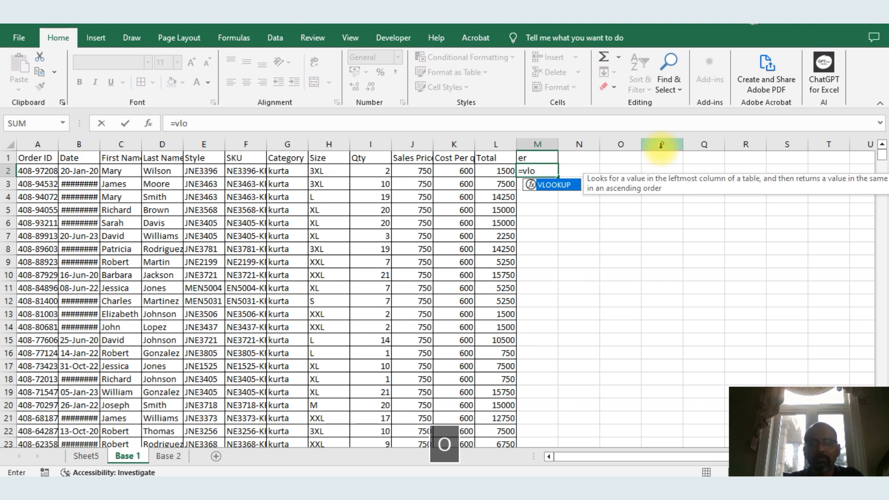
pyautogui.press('Escape')
pyautogui.press('Left')
pyautogui.press('Left')
pyautogui.press('Left')
pyautogui.press('Left')
pyautogui.press('Left')
pyautogui.press('Up')
pyautogui.press('Left')
pyautogui.press('Right')
pyautogui.press('Right')
pyautogui.press('Right')
pyautogui.press('Right')
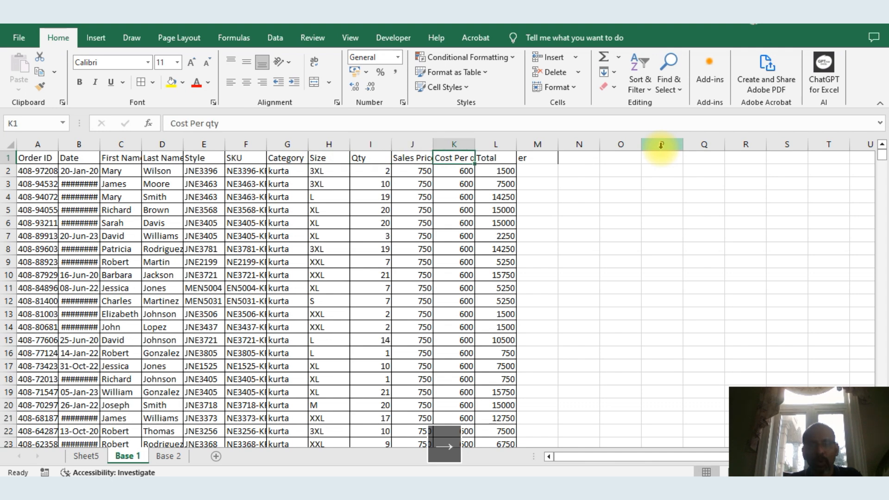
pyautogui.press('Right')
pyautogui.press('Right')
pyautogui.press('Down')
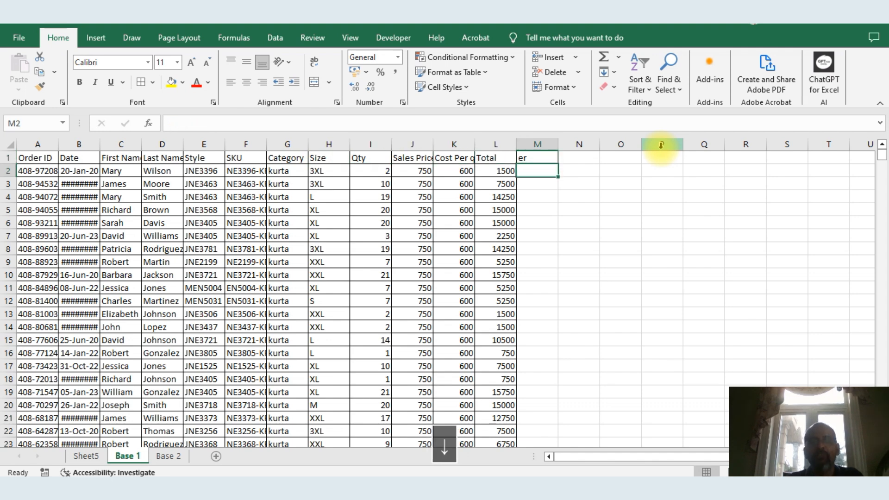
# In M2, enter a VLOOKUP of A2 in Base 2 range A2:L903, returning column 12 with exact match 0
pyautogui.write('=vlo')
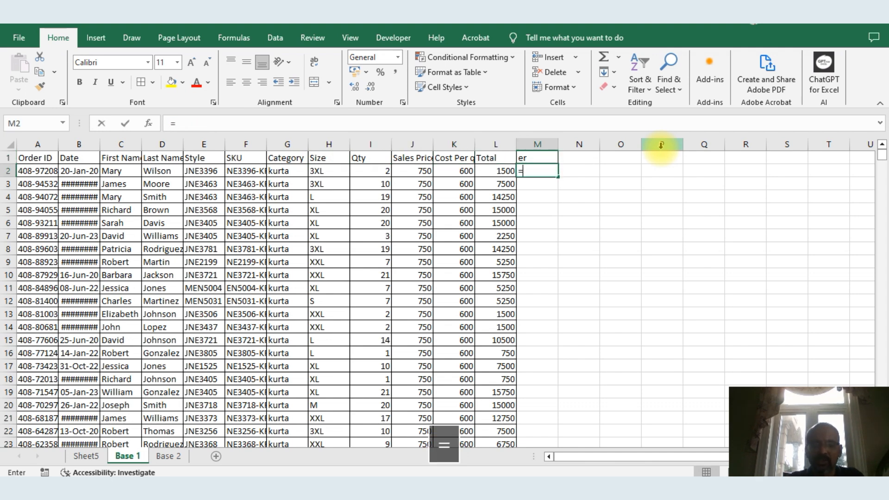
pyautogui.press('Tab')
pyautogui.press('Left')
pyautogui.press('Left')
pyautogui.press('Left')
pyautogui.press('Left')
pyautogui.press('Left')
pyautogui.press('Left')
pyautogui.press('Left')
pyautogui.press('Left')
pyautogui.press('Left')
pyautogui.press('Left')
pyautogui.press('Left')
pyautogui.press('Left')
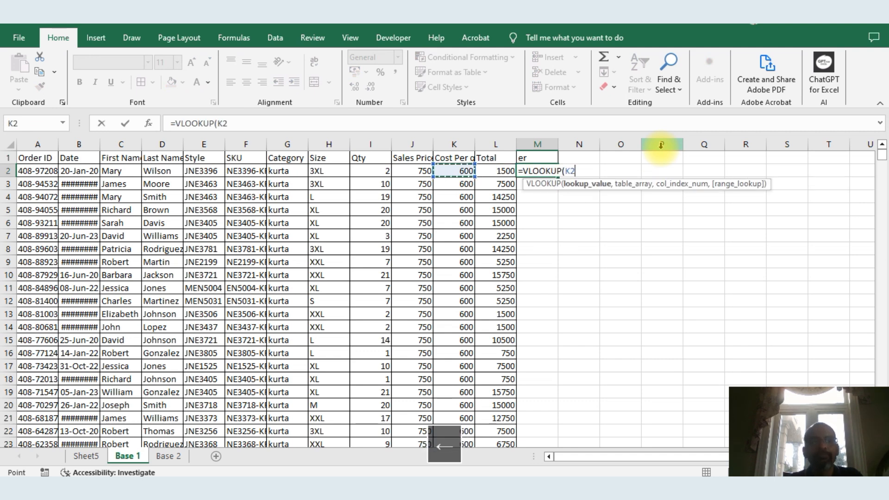
pyautogui.write(',')
pyautogui.hotkey('ctrl', 'pagedown')
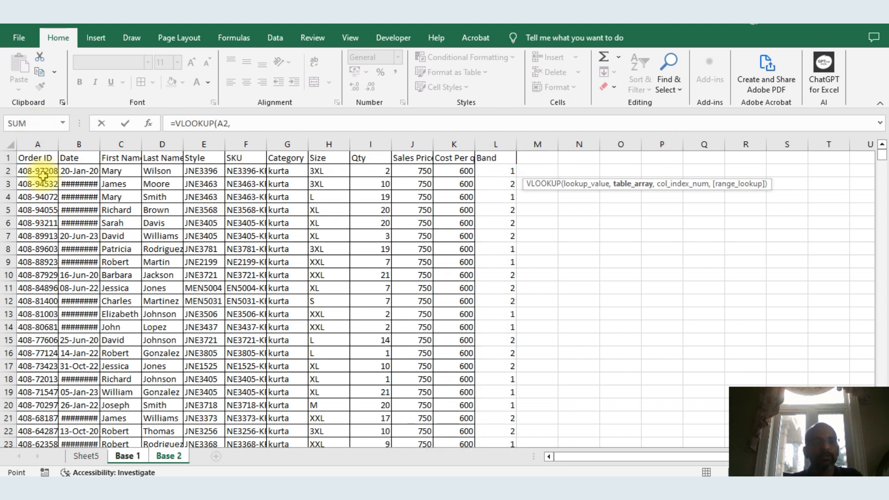
pyautogui.click(43, 175)
pyautogui.hotkey('ctrl', 'shift', 'Right')
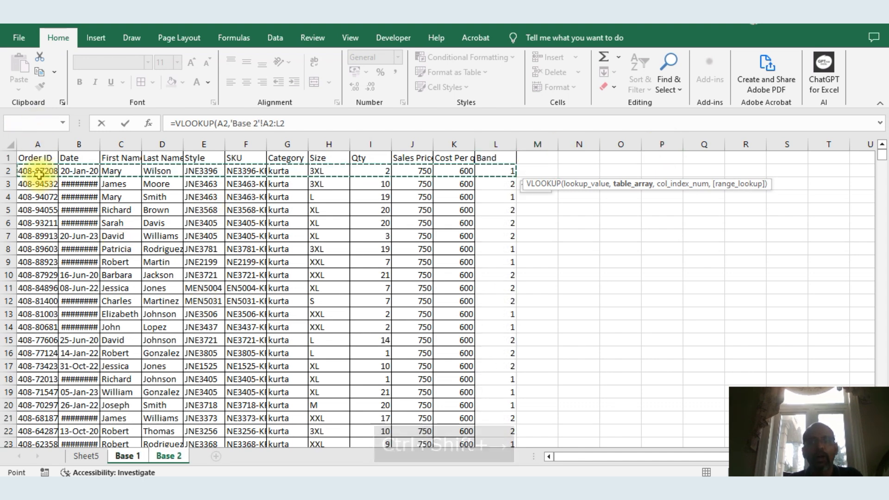
pyautogui.hotkey('ctrl', 'shift', 'Down')
pyautogui.write(',12,9')
pyautogui.press('BackSpace')
pyautogui.write('0')
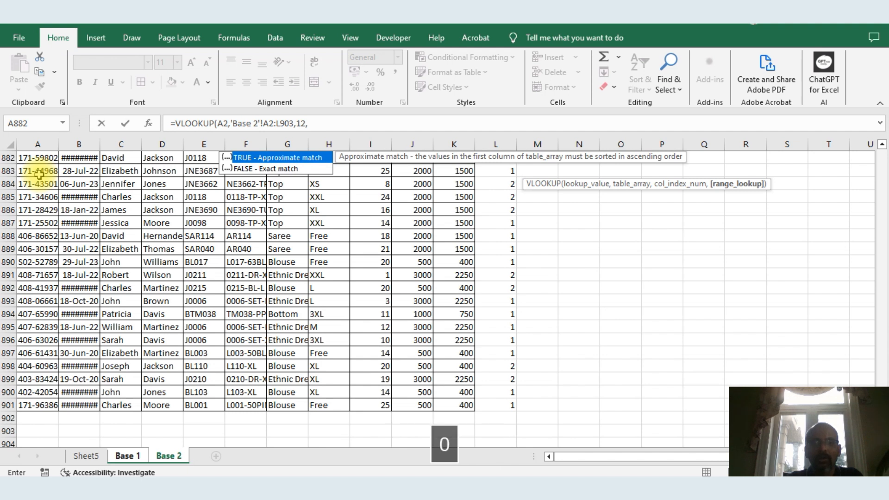
pyautogui.write(')')
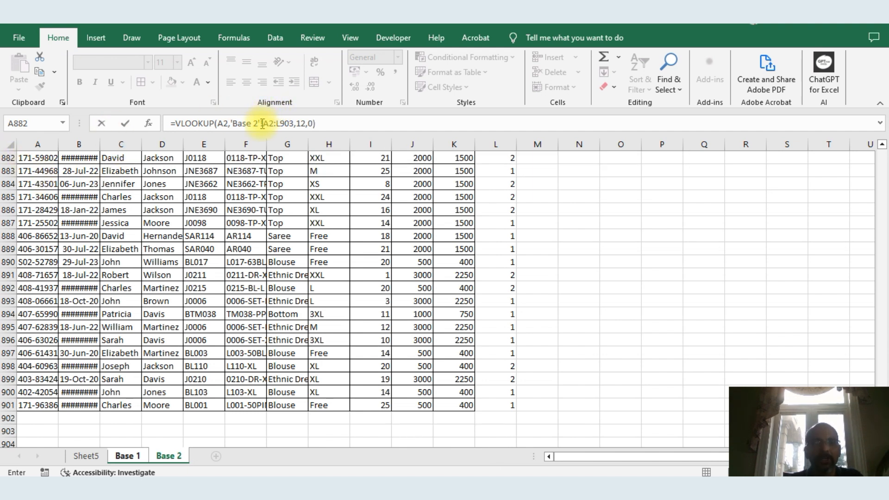
# Make the VLOOKUP table range absolute as $A$2:$L$903 and commit the formula
pyautogui.click(271, 123)
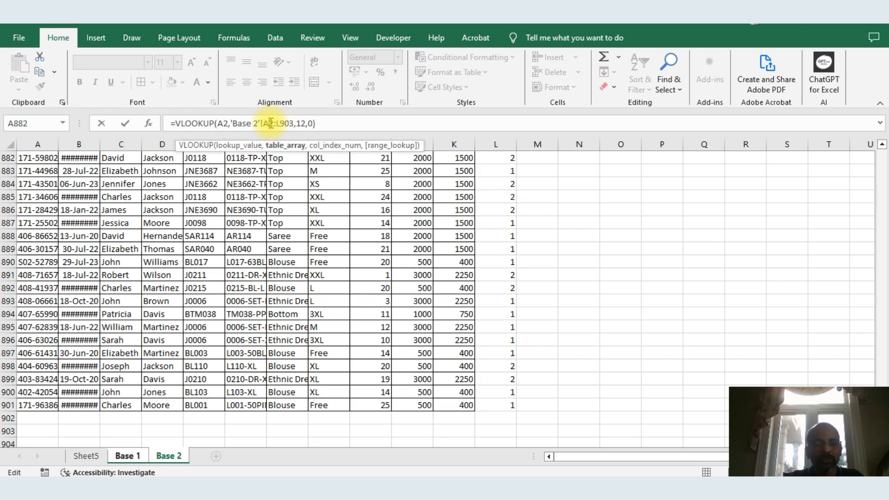
pyautogui.press('F4')
pyautogui.click(294, 122)
pyautogui.press('F4')
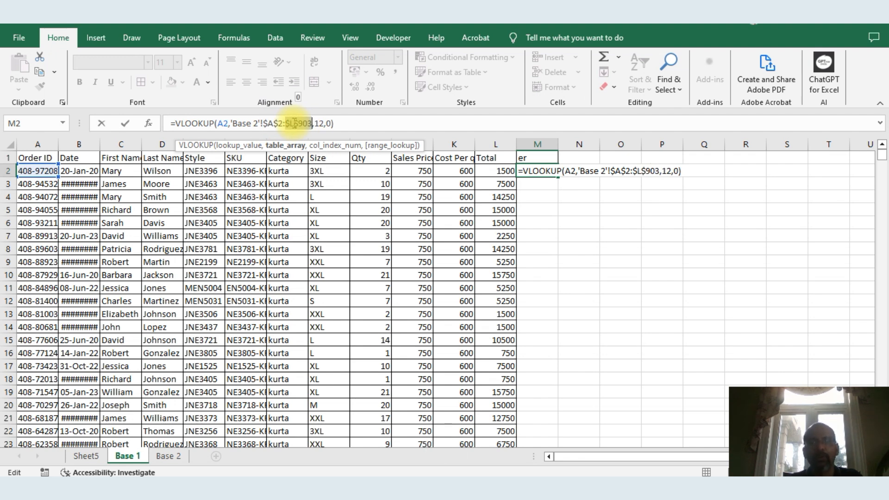
pyautogui.press('Return')
# Fill the VLOOKUP down column M and paste the column over itself as values
pyautogui.press('Up')
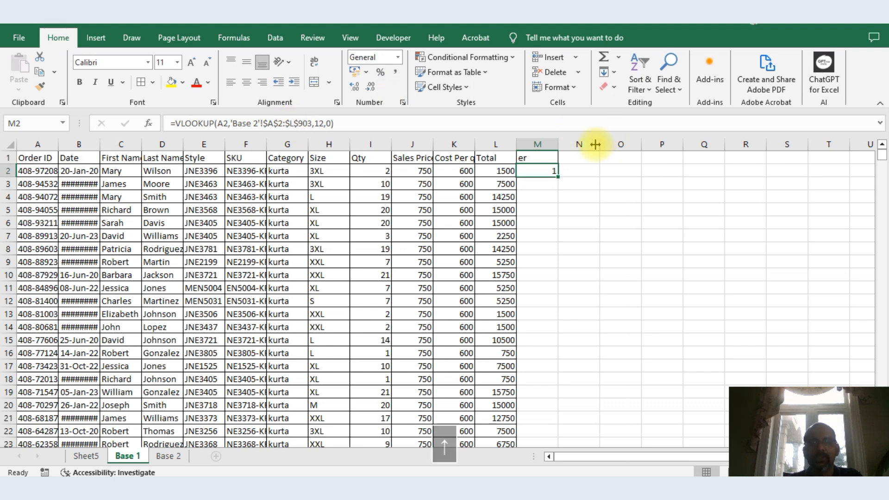
pyautogui.doubleClick(558, 177)
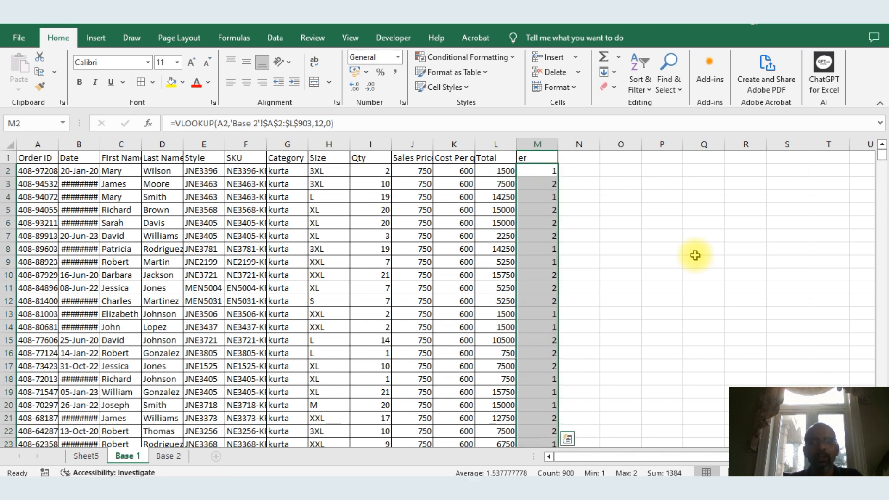
pyautogui.hotkey('ctrl', 'c')
pyautogui.hotkey('alt', 'e')
pyautogui.press('s')
pyautogui.press('Down')
pyautogui.press('Down')
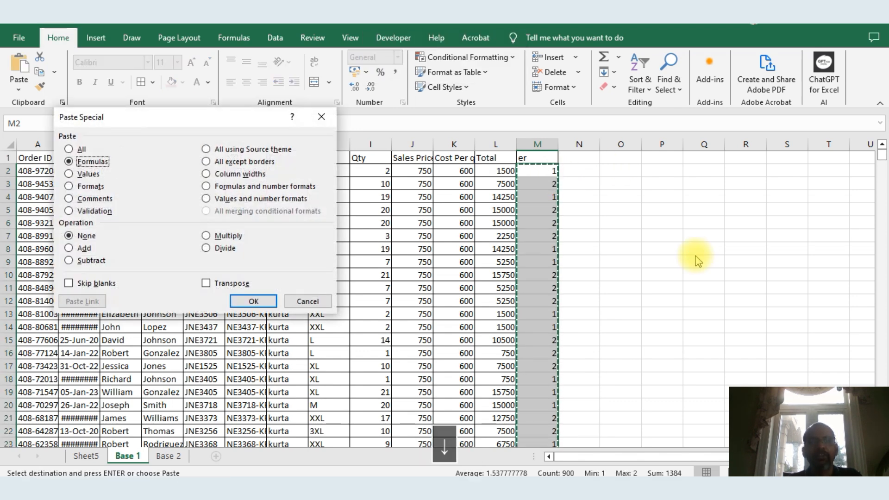
pyautogui.press('Return')
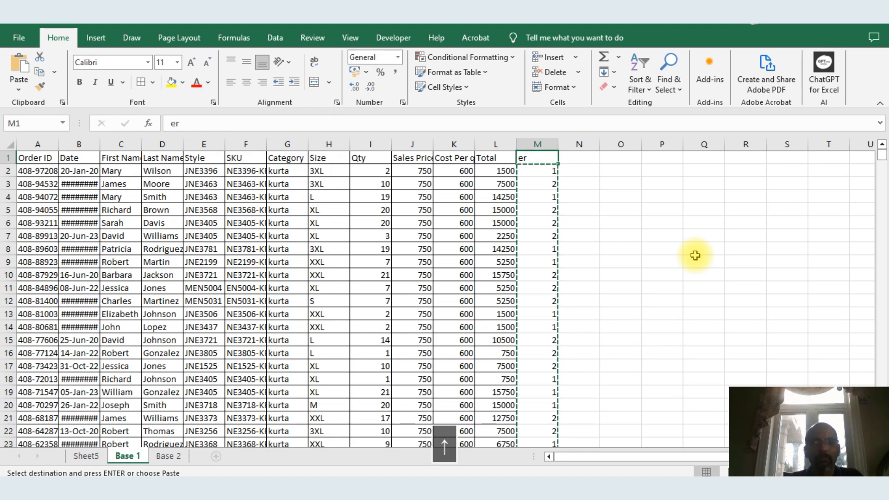
# Insert a new PivotTable from the Base 1 data on a new sheet
pyautogui.hotkey('ctrl', 'pageup')
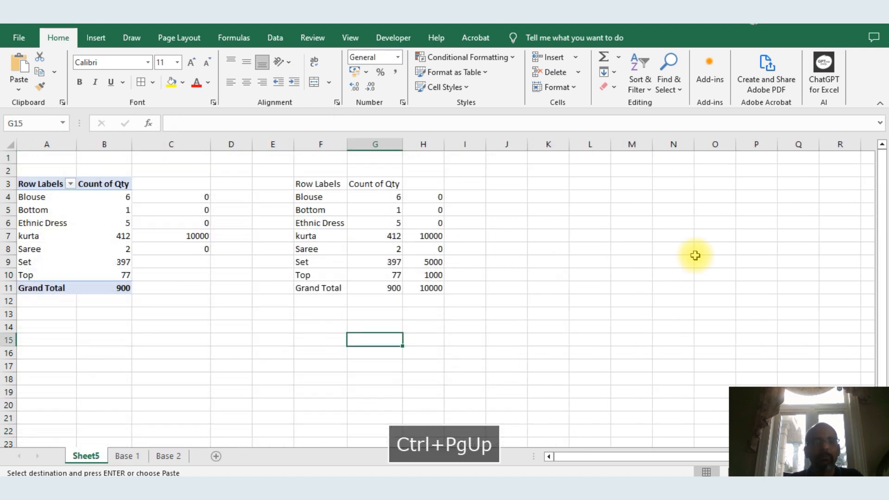
pyautogui.click(126, 456)
pyautogui.hotkey('alt', 'd')
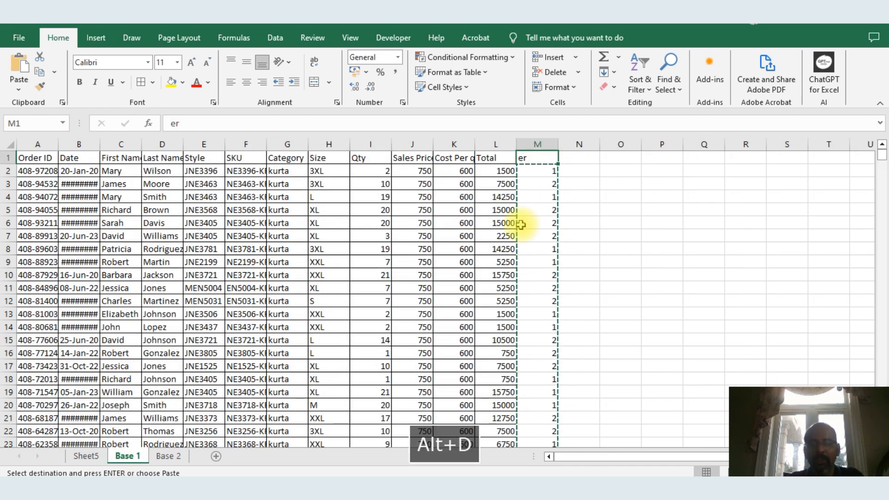
pyautogui.press('p')
pyautogui.press('Return')
pyautogui.press('Return')
pyautogui.press('Return')
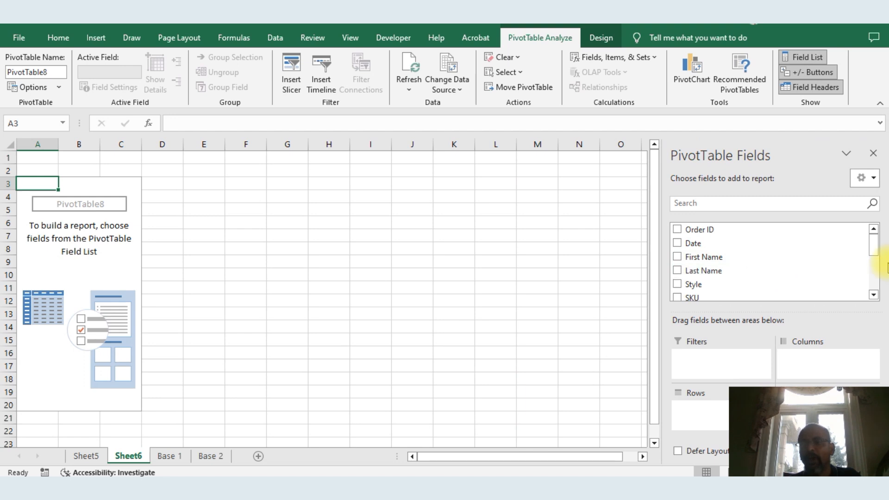
pyautogui.moveTo(873, 245); pyautogui.dragTo(873, 299)
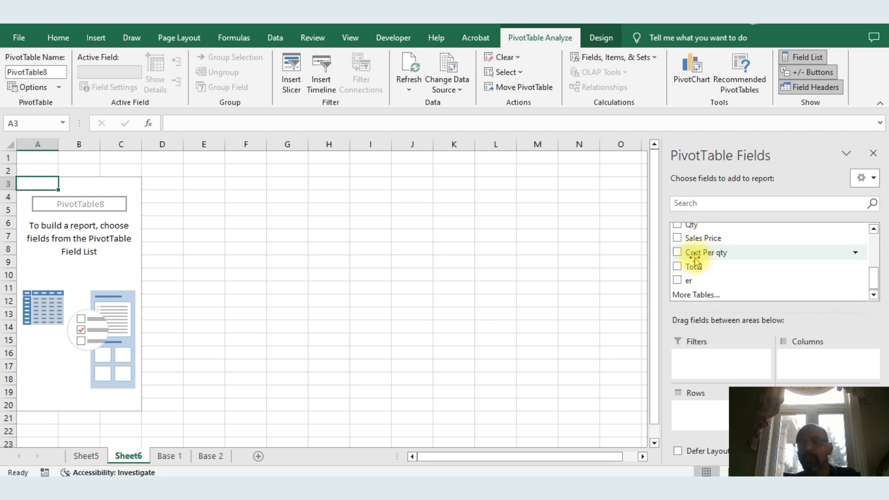
# Build the PivotTable with the sum of Total as values and Category as rows
pyautogui.moveTo(694, 268); pyautogui.dragTo(814, 417)
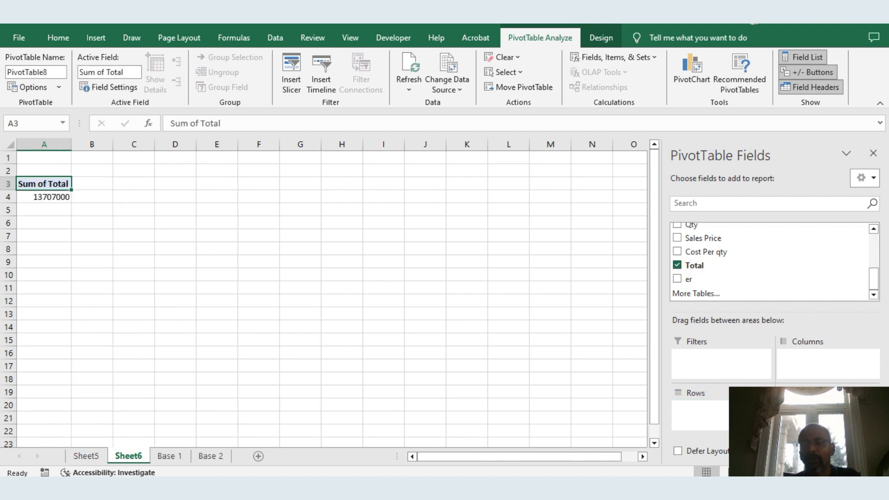
pyautogui.moveTo(873, 278); pyautogui.dragTo(873, 258)
pyautogui.moveTo(732, 246); pyautogui.dragTo(714, 418)
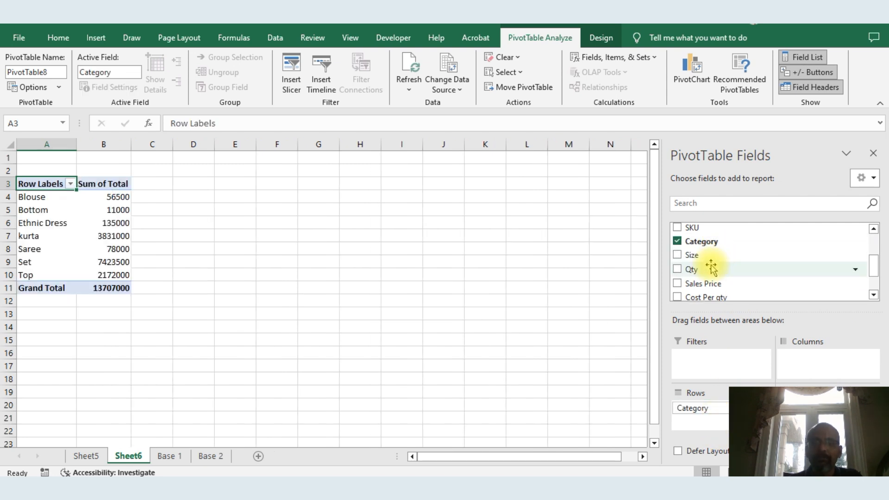
# Add the er field as a report filter and filter it to 1
pyautogui.moveTo(870, 268); pyautogui.dragTo(873, 285)
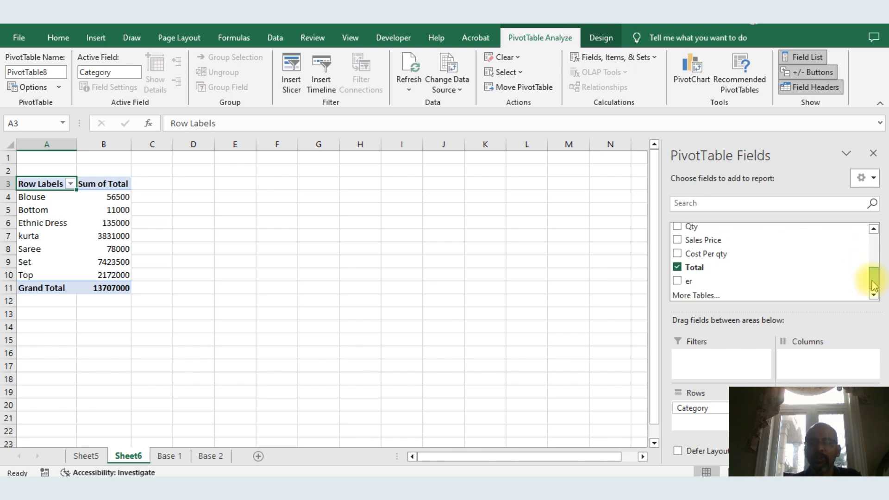
pyautogui.moveTo(685, 281); pyautogui.dragTo(705, 369)
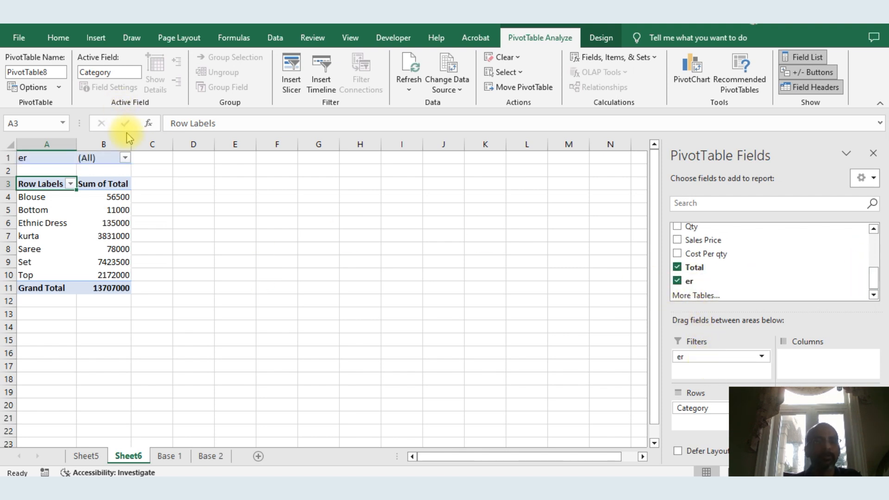
pyautogui.click(126, 159)
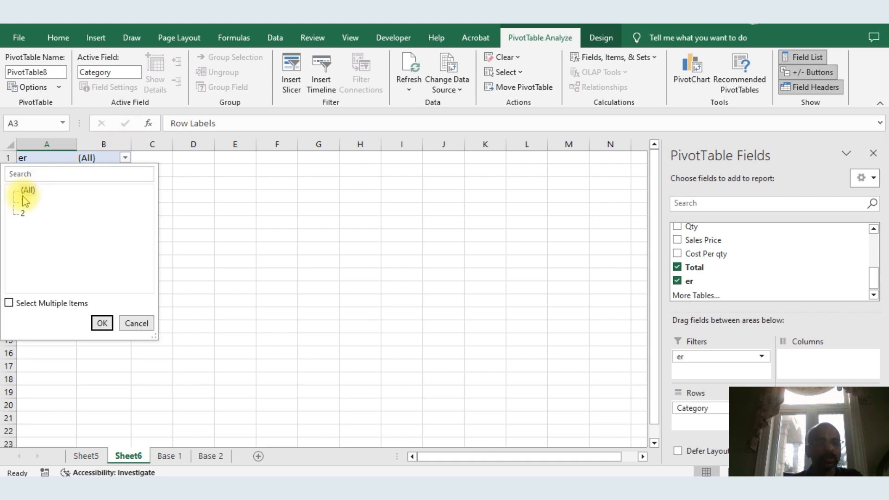
pyautogui.click(22, 203)
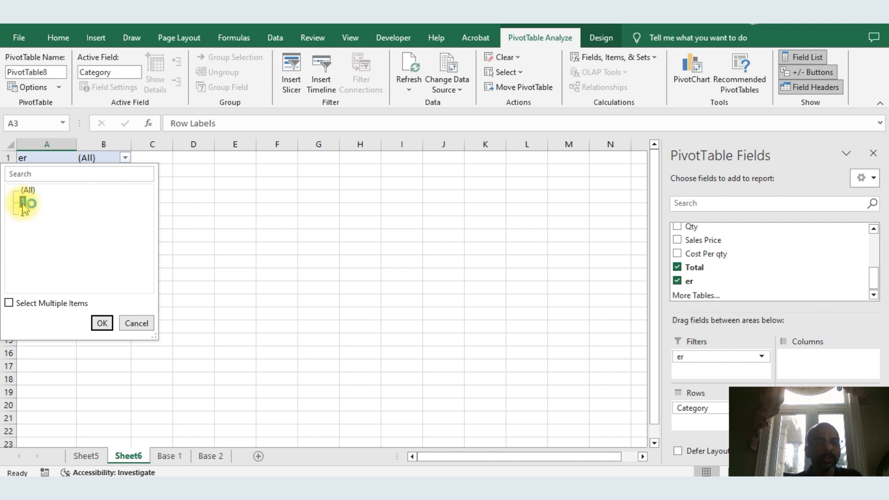
pyautogui.click(101, 323)
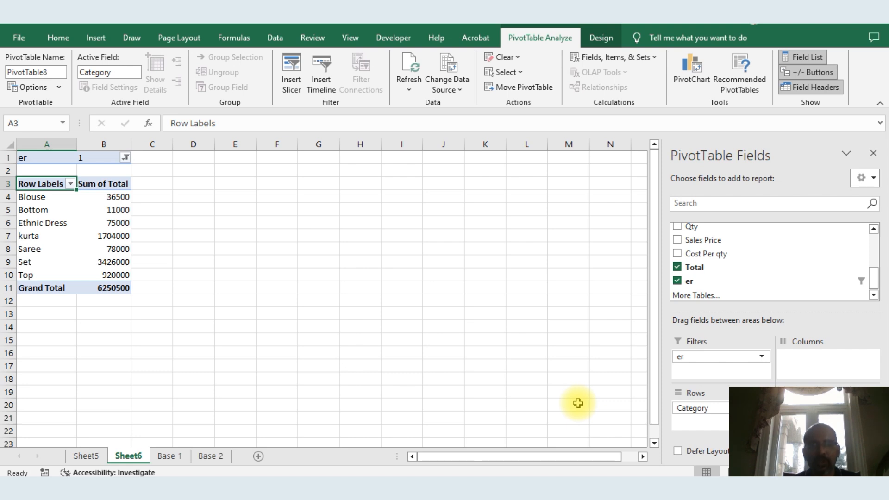
# Switch to Power BI Desktop and rename the new measure to Vlookup
pyautogui.hotkey('alt', 'Tab')
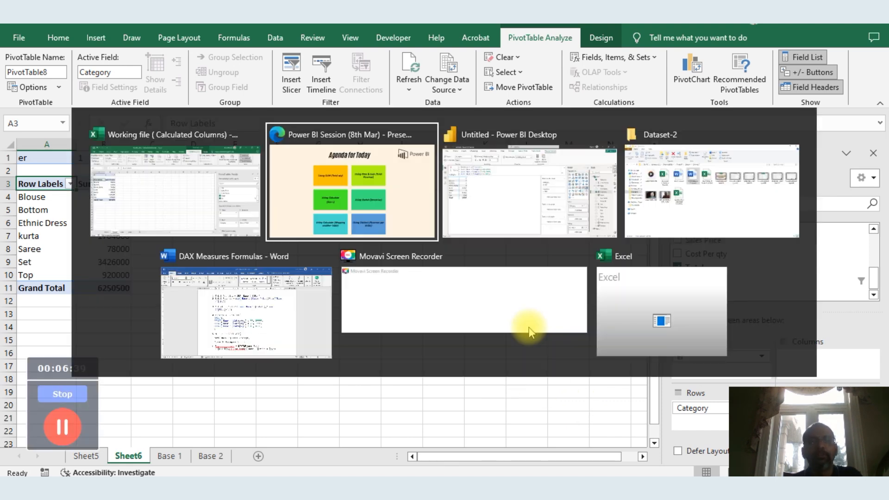
pyautogui.hotkey('alt', 'Tab')
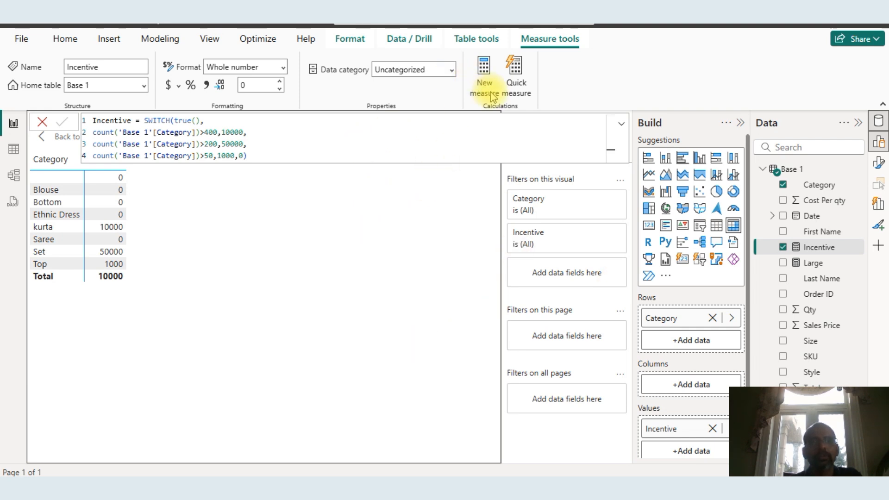
pyautogui.hotkey('alt', 'Tab')
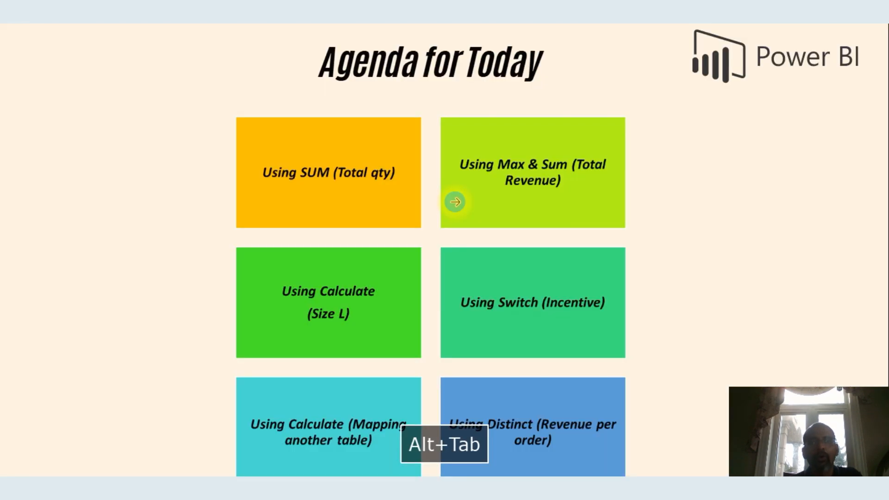
pyautogui.hotkey('alt', 'Tab')
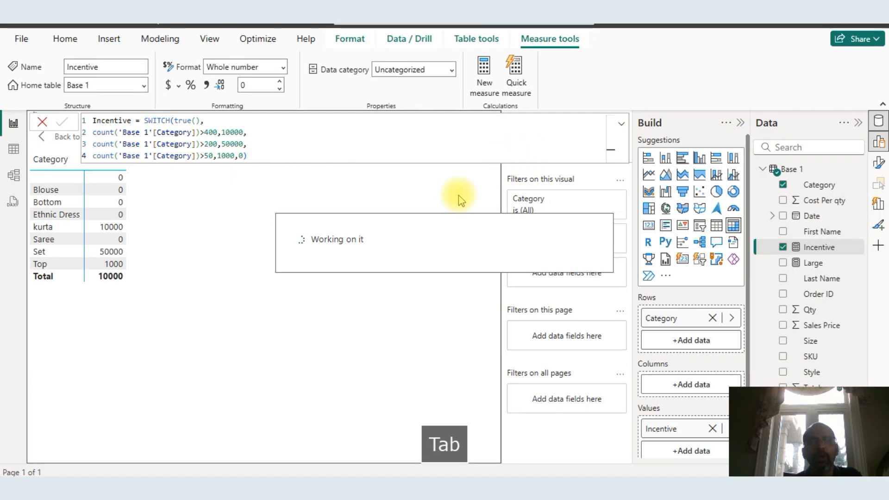
pyautogui.hotkey('alt', 'Tab')
pyautogui.hotkey('alt', 'Tab')
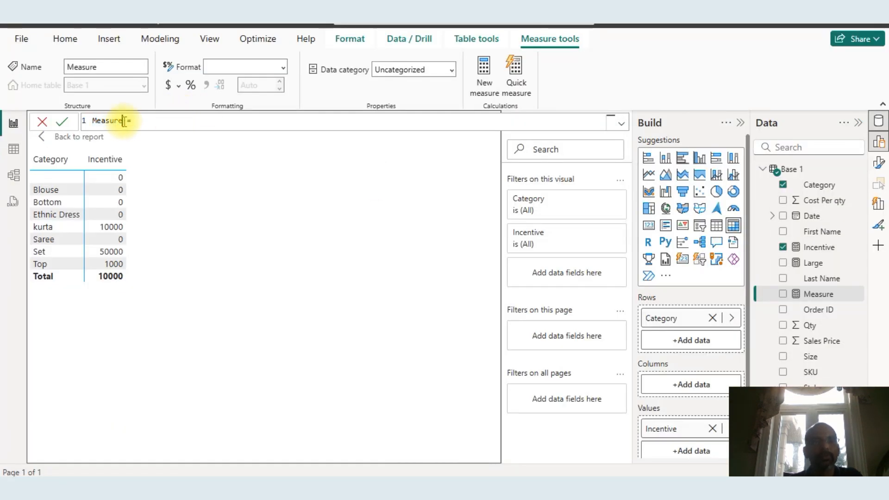
pyautogui.click(124, 121)
pyautogui.press('BackSpace')
pyautogui.press('BackSpace')
pyautogui.press('BackSpace')
pyautogui.press('BackSpace')
pyautogui.press('BackSpace')
pyautogui.press('BackSpace')
pyautogui.press('capslock')
pyautogui.write('V')
pyautogui.press('capslock')
pyautogui.write('lo')
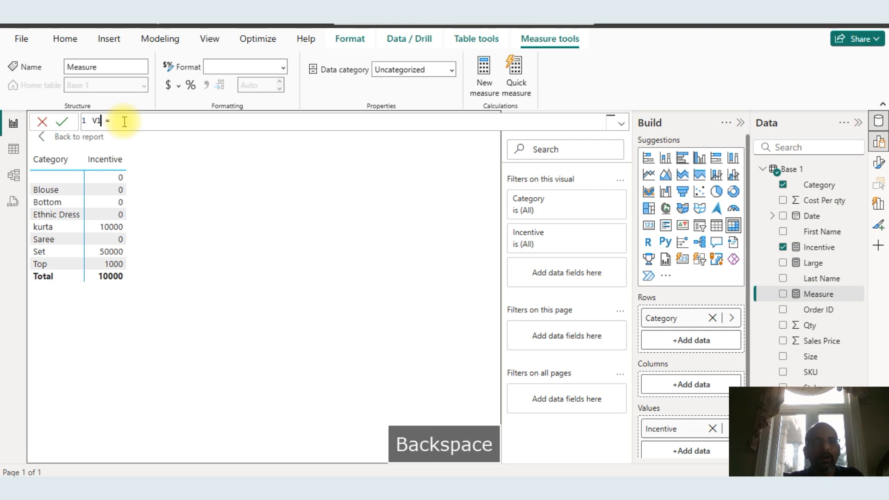
pyautogui.write('ookup')
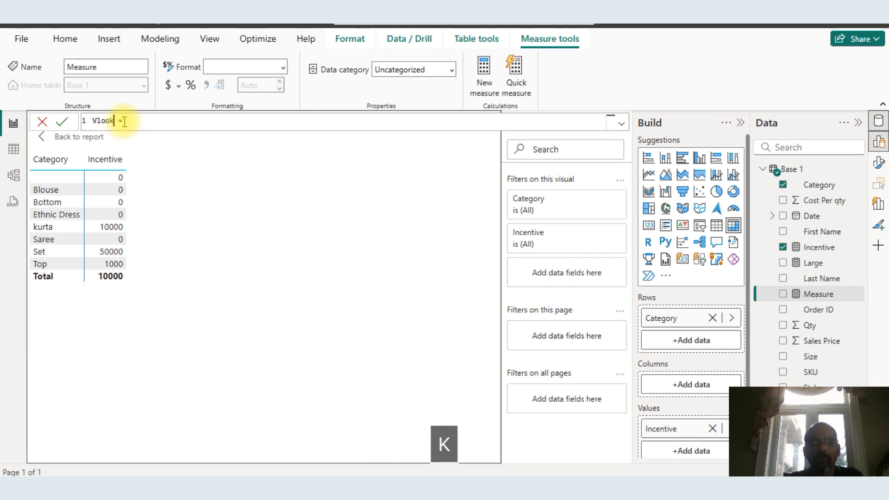
pyautogui.moveTo(123, 120); pyautogui.dragTo(87, 121)
pyautogui.click(140, 121)
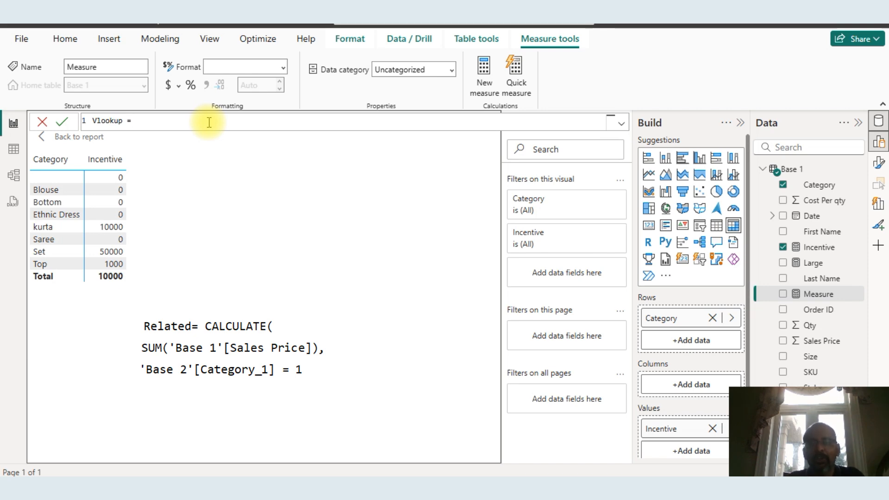
# Enter CALCULATE(SUM('Base 1'[Total]), as the start of the Vlookup measure formula
pyautogui.write('calc')
pyautogui.press('Tab')
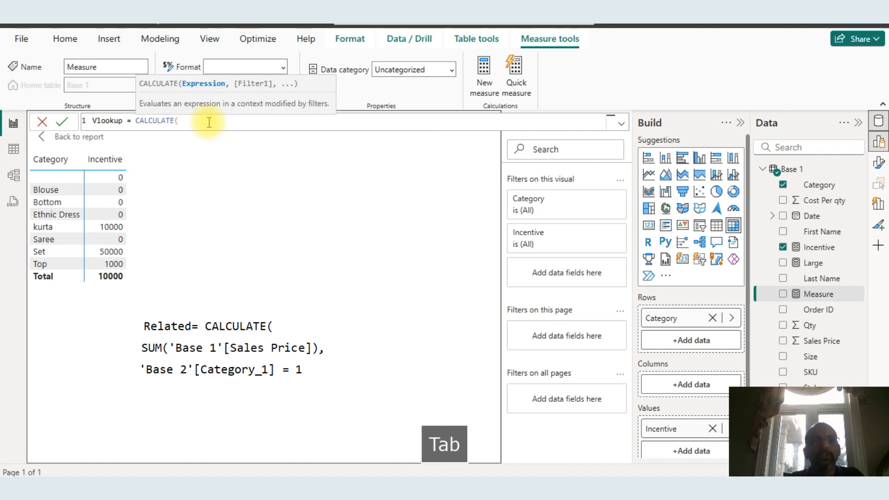
pyautogui.write('sum')
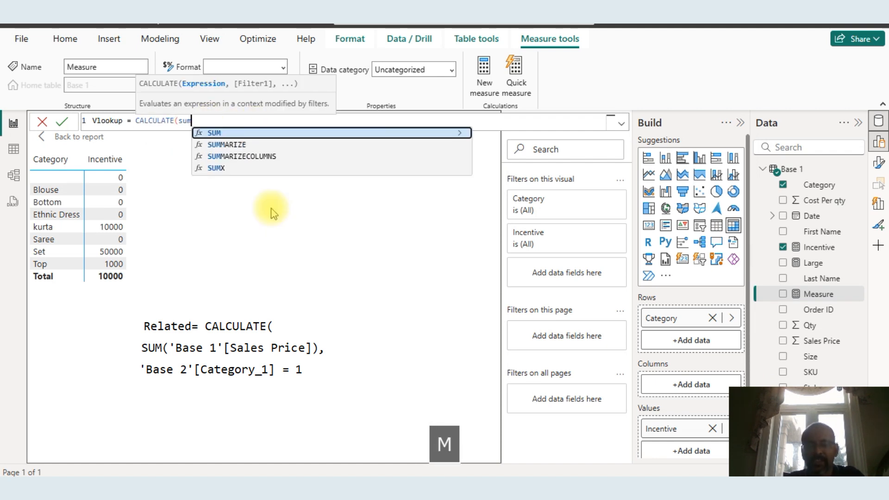
pyautogui.write('(')
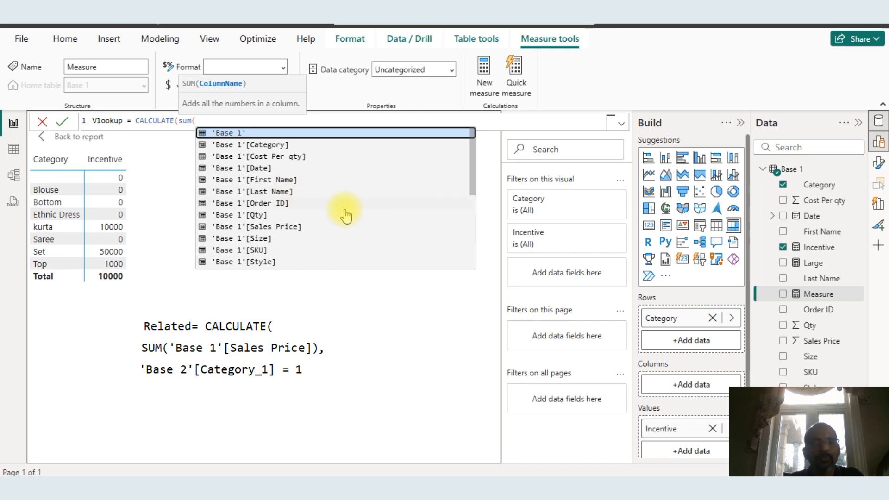
pyautogui.moveTo(470, 176); pyautogui.dragTo(472, 203)
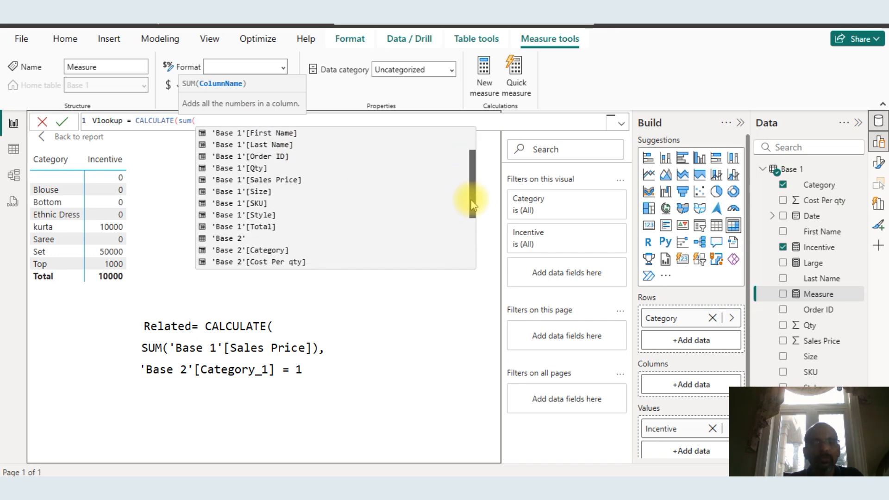
pyautogui.click(241, 216)
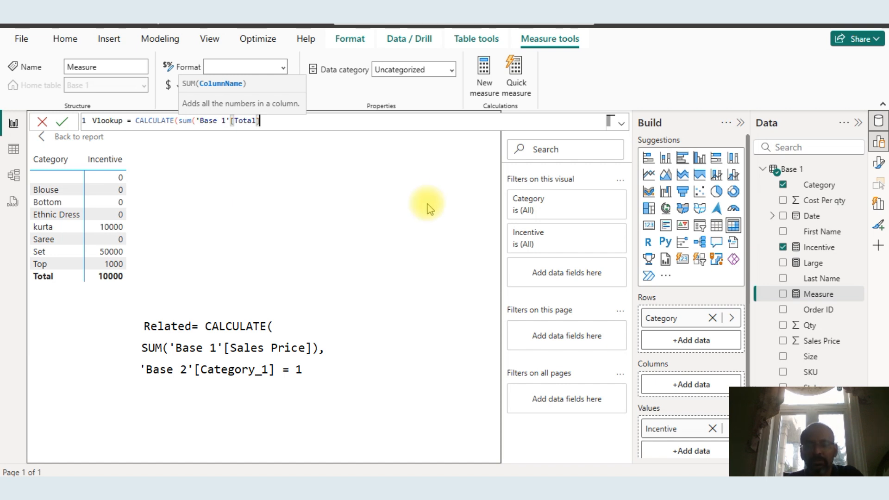
pyautogui.write('),')
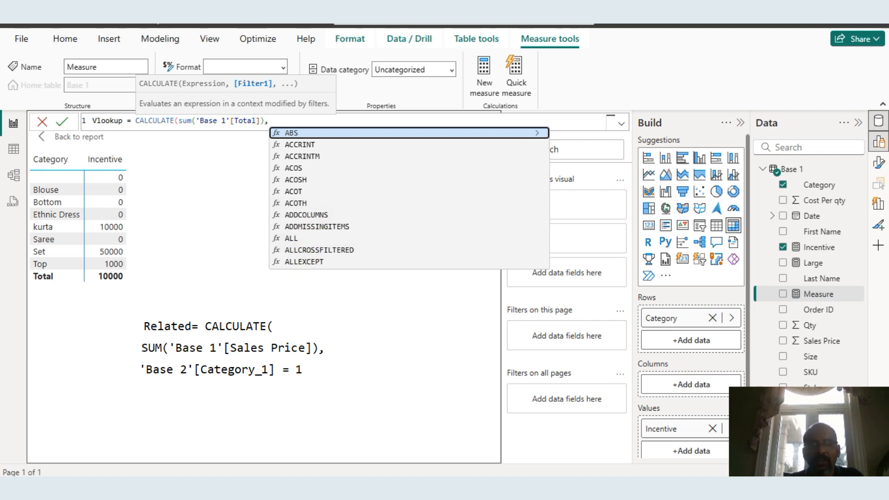
pyautogui.click(66, 433)
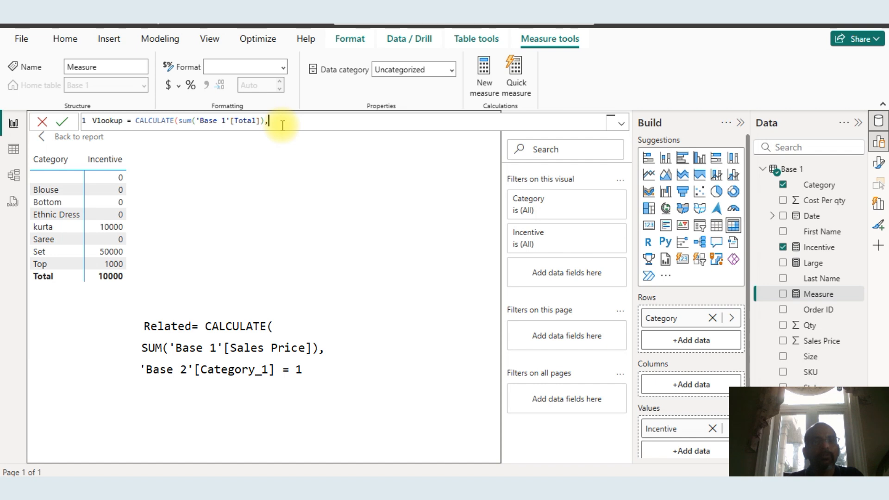
# Try to add a Base 2 column as the filter argument, browsing the table's column suggestions
pyautogui.write('base')
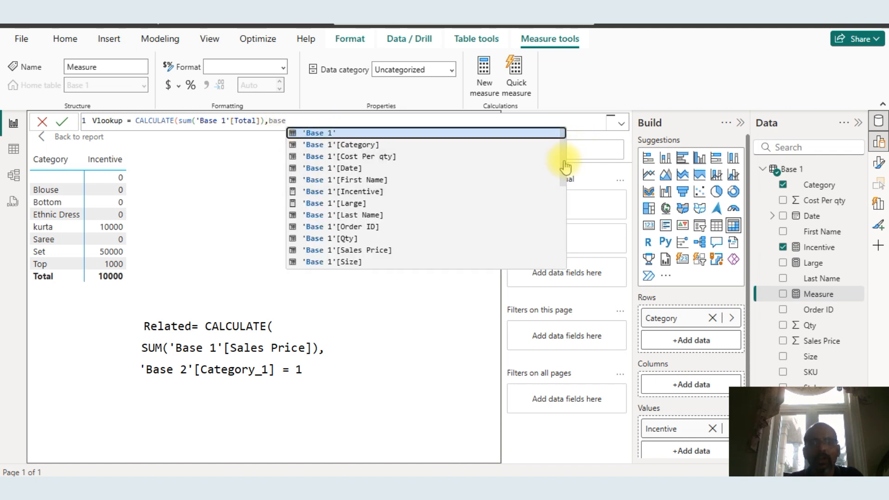
pyautogui.moveTo(562, 159); pyautogui.dragTo(568, 234)
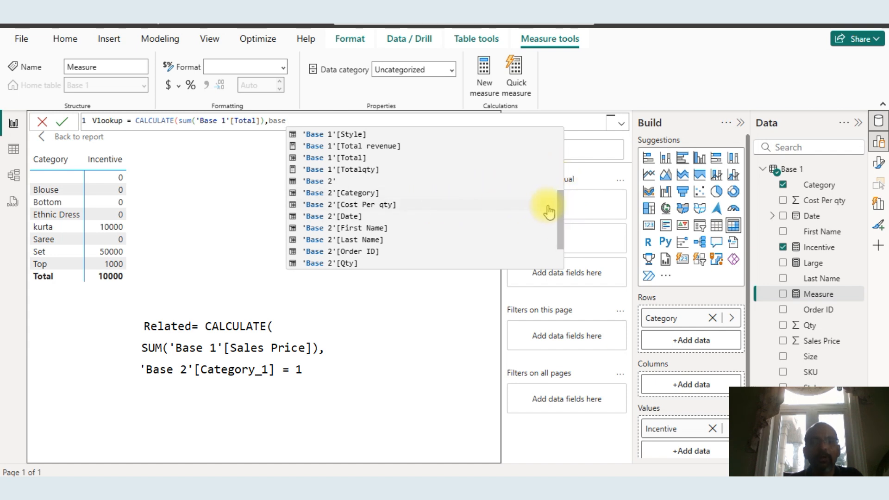
pyautogui.click(557, 253)
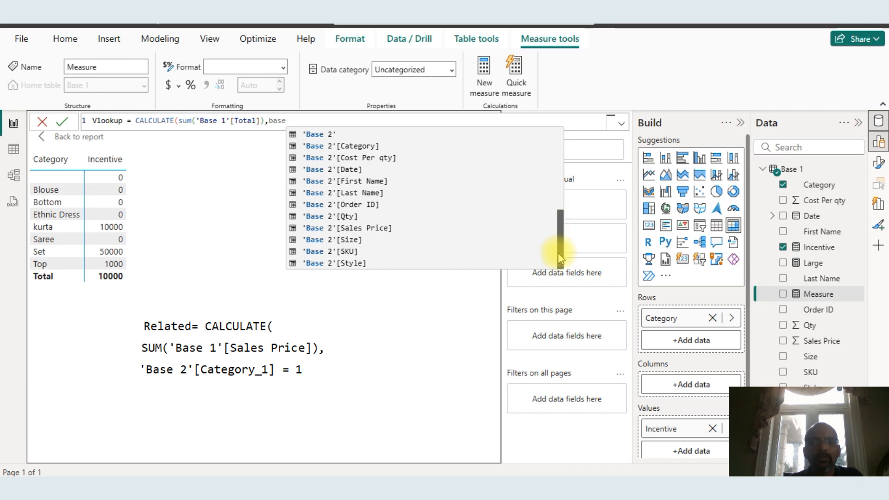
pyautogui.moveTo(557, 252); pyautogui.dragTo(553, 220)
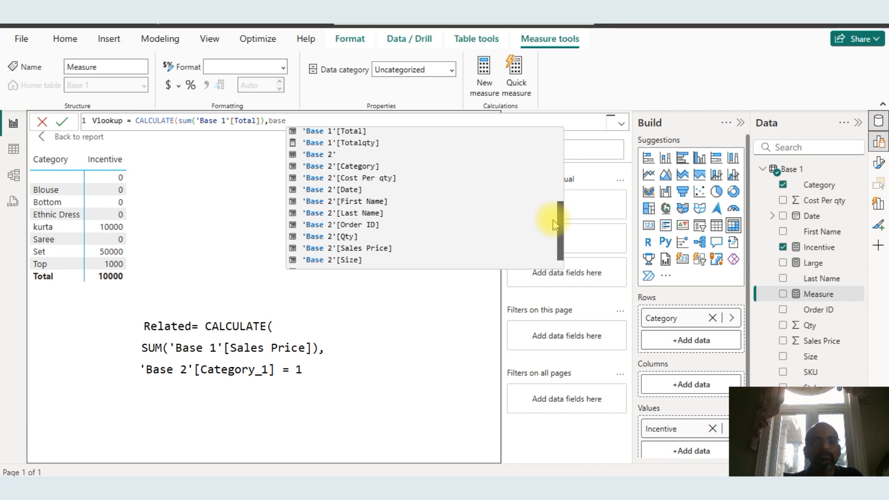
pyautogui.moveTo(553, 220)
pyautogui.mouseDown()
pyautogui.moveTo(552, 182)
pyautogui.moveTo(555, 233)
pyautogui.mouseUp()
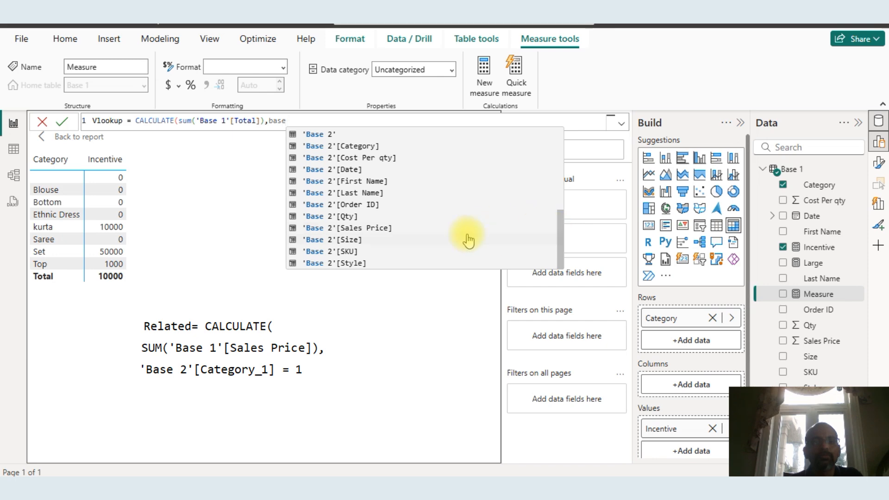
pyautogui.click(59, 420)
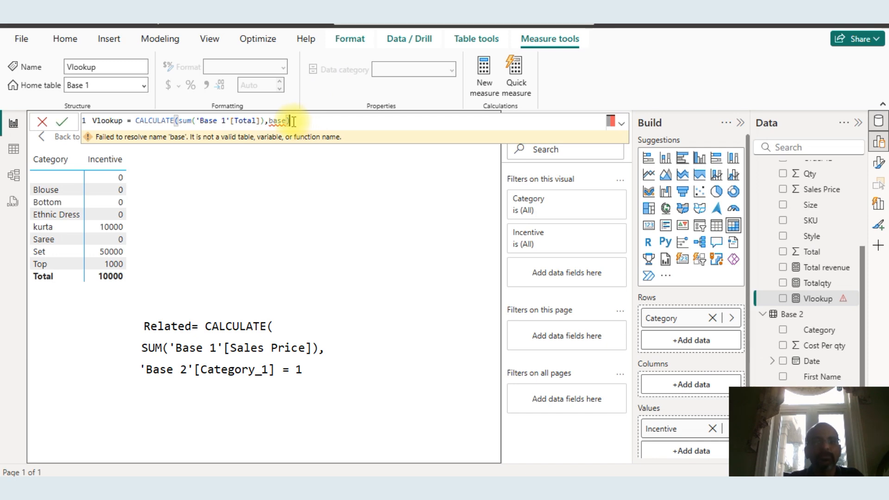
# Clear the Vlookup measure's formula text
pyautogui.press('BackSpace')
pyautogui.press('BackSpace')
pyautogui.press('BackSpace')
pyautogui.press('BackSpace')
pyautogui.press('BackSpace')
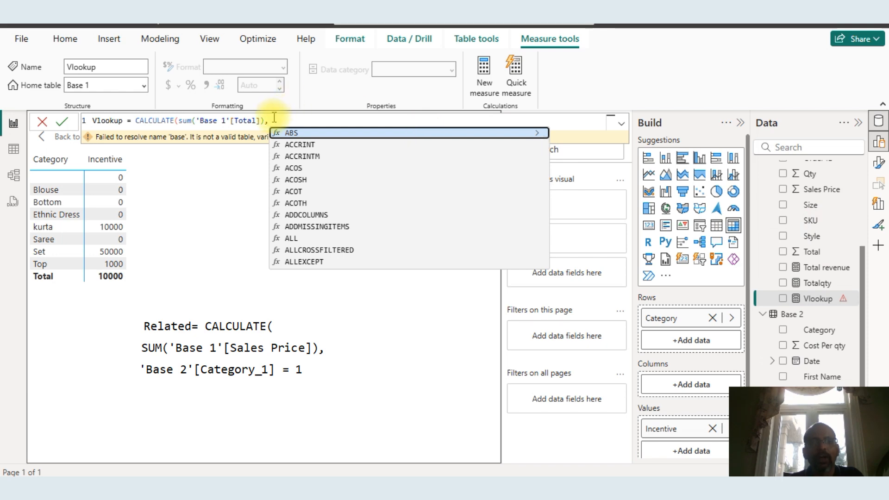
pyautogui.moveTo(272, 121); pyautogui.dragTo(79, 115)
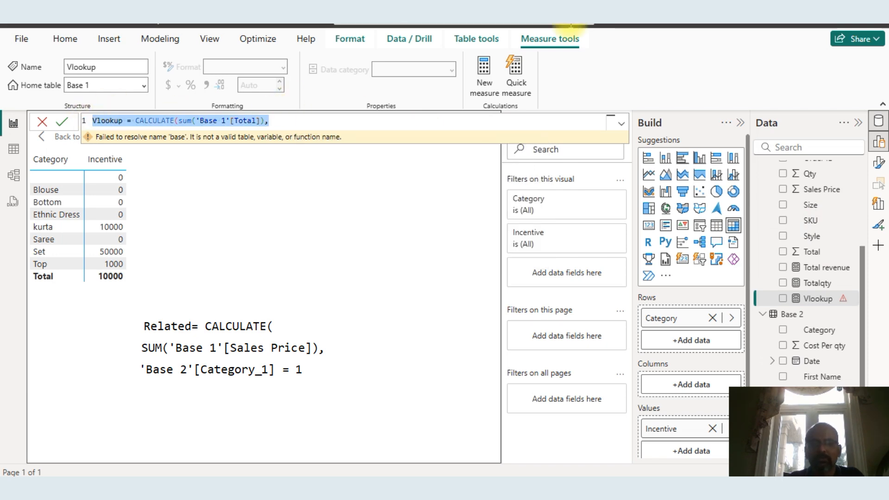
pyautogui.press('Delete')
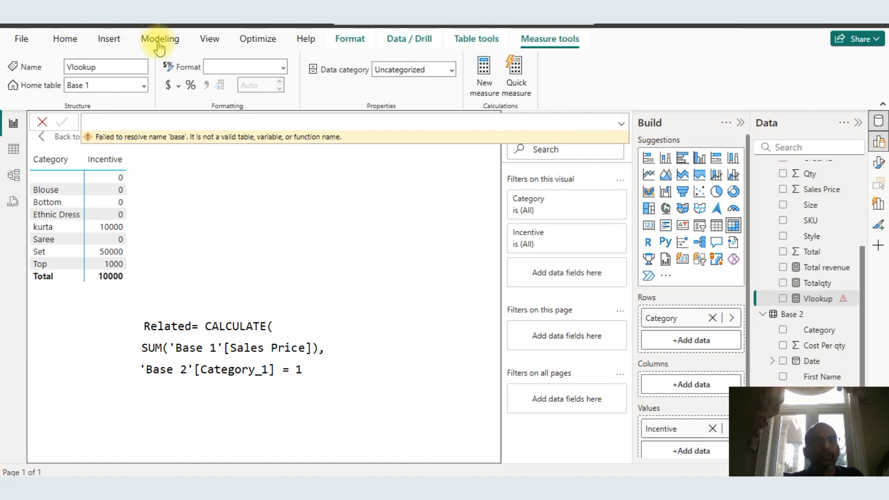
# Import the Base 2 sheet from Working file ( Calculated Columns).xlsx as a new table, checking its Band column before loading
pyautogui.click(64, 38)
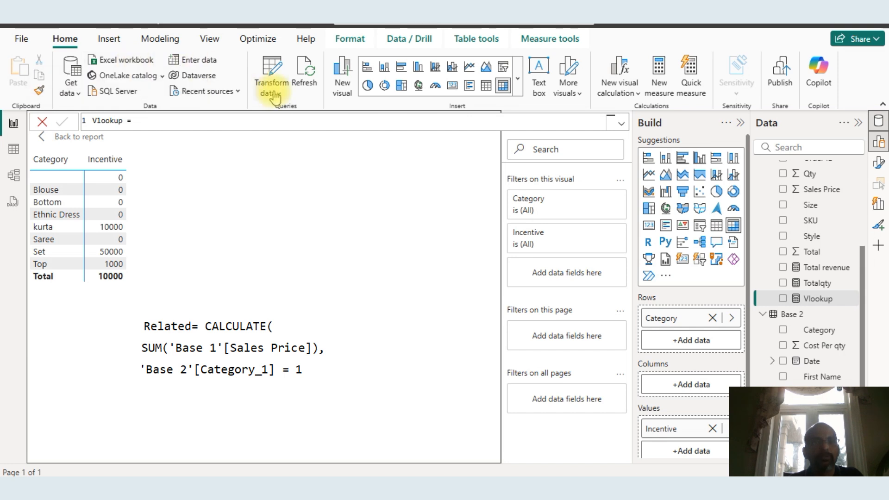
pyautogui.click(76, 93)
pyautogui.click(118, 137)
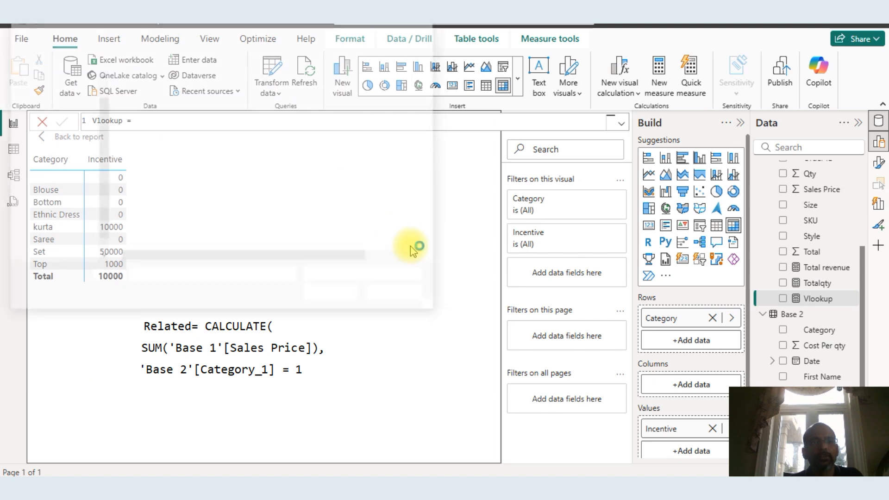
pyautogui.doubleClick(216, 110)
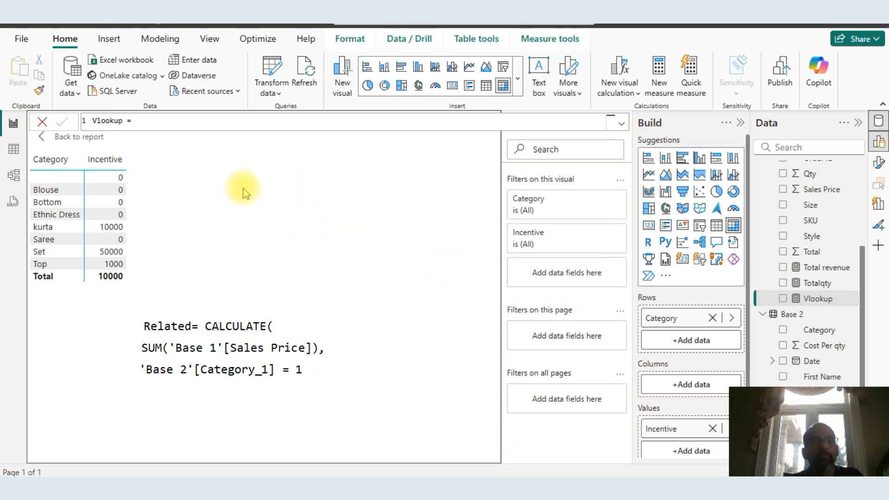
pyautogui.click(198, 139)
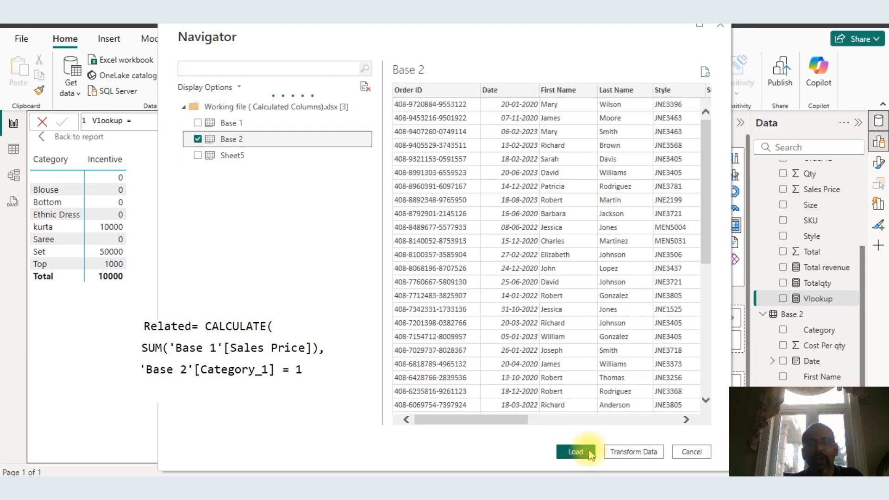
pyautogui.moveTo(508, 420); pyautogui.dragTo(717, 414)
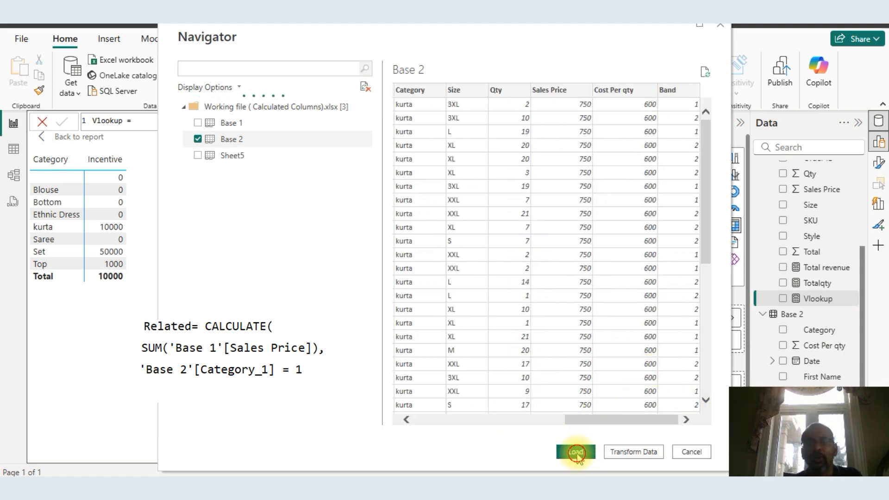
pyautogui.click(574, 452)
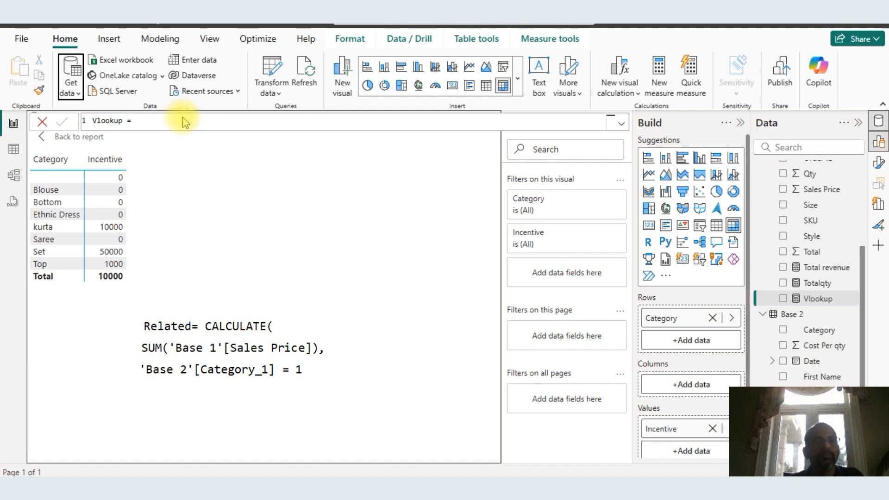
# Rewrite the Vlookup measure formula starting with CALCULATE(sum('Base 1'[Total]), as the expression
pyautogui.click(147, 124)
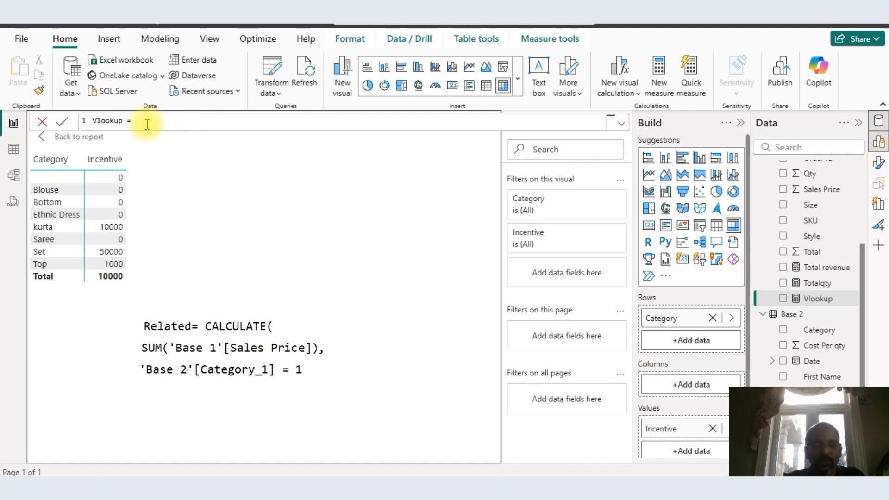
pyautogui.write('calc')
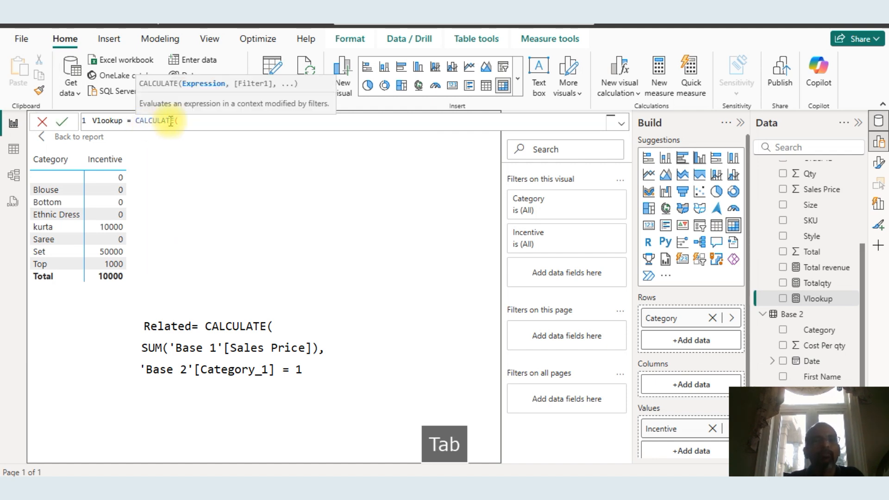
pyautogui.write('sum/(')
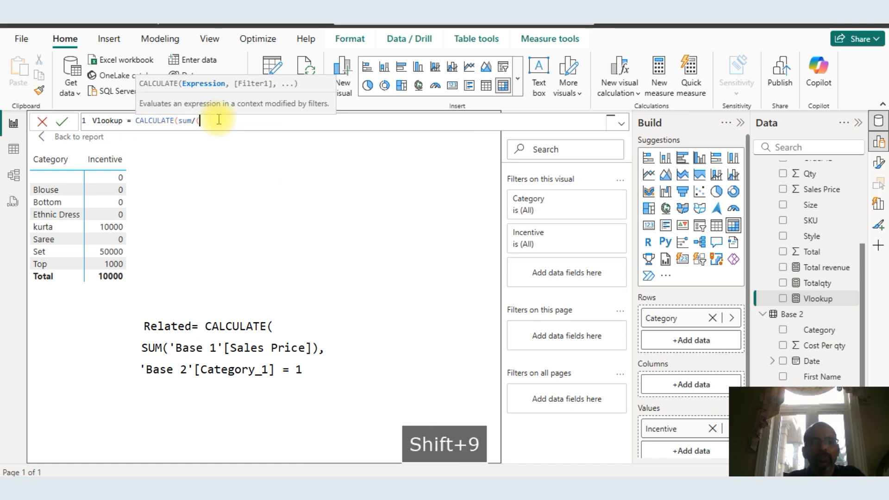
pyautogui.press('BackSpace')
pyautogui.press('BackSpace')
pyautogui.write('(')
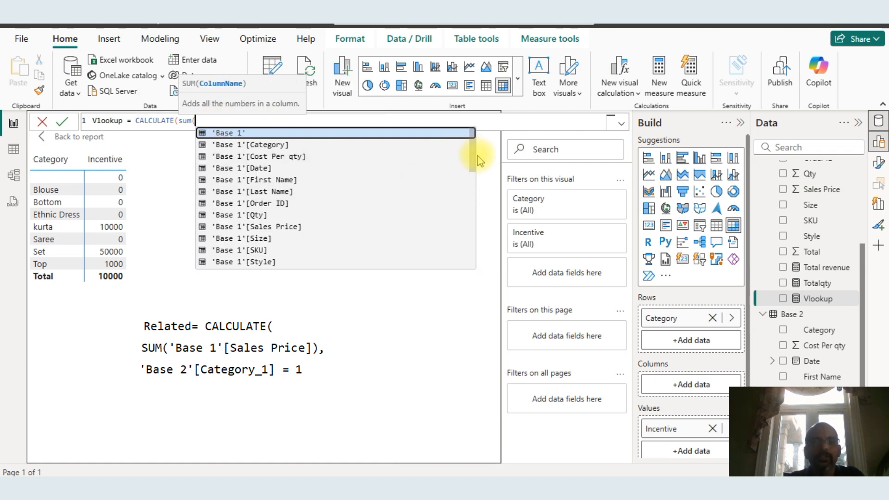
pyautogui.moveTo(472, 155); pyautogui.dragTo(474, 187)
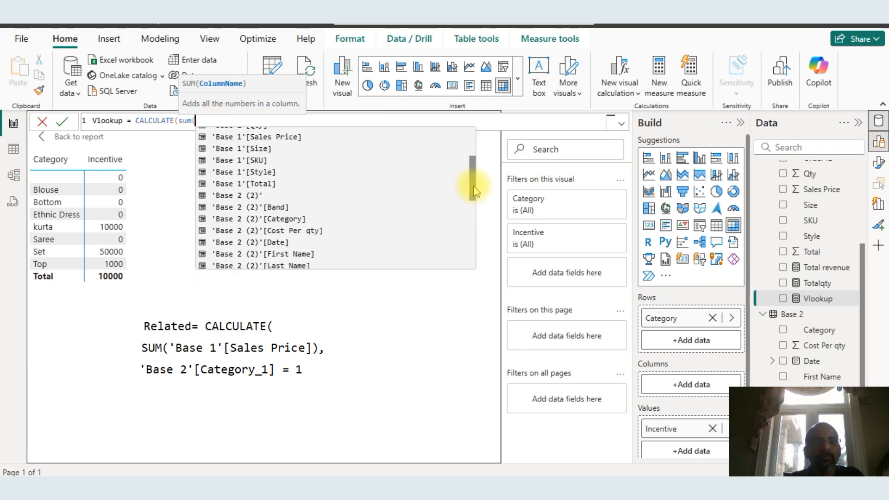
pyautogui.click(268, 188)
pyautogui.write('),')
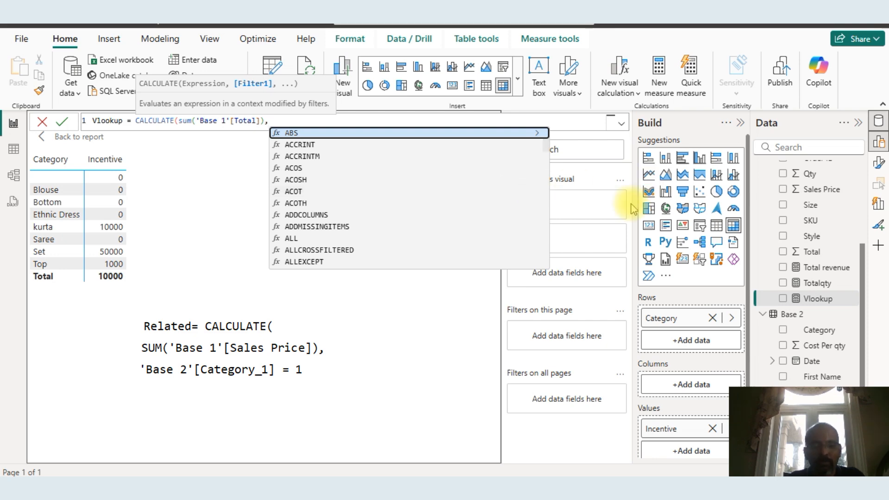
# Complete the Vlookup filter as 'Base 2 (2)'[Band]=1) and commit the measure
pyautogui.write('b')
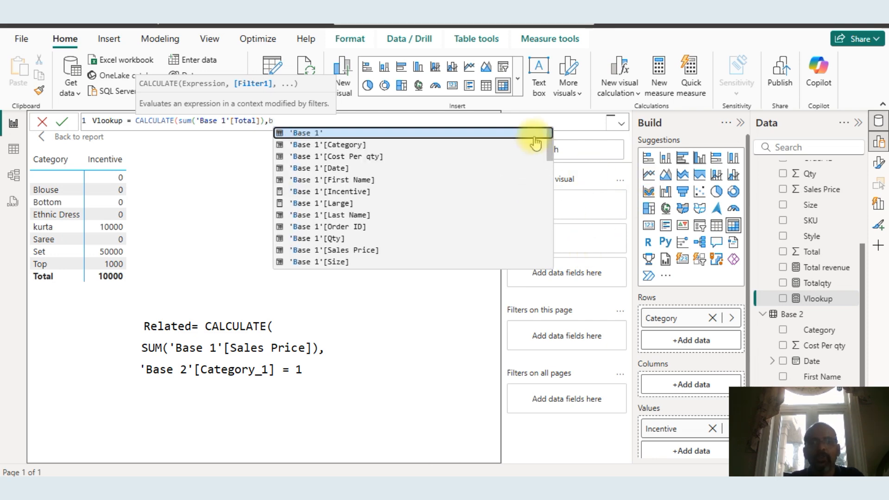
pyautogui.moveTo(550, 145); pyautogui.dragTo(547, 189)
pyautogui.click(391, 167)
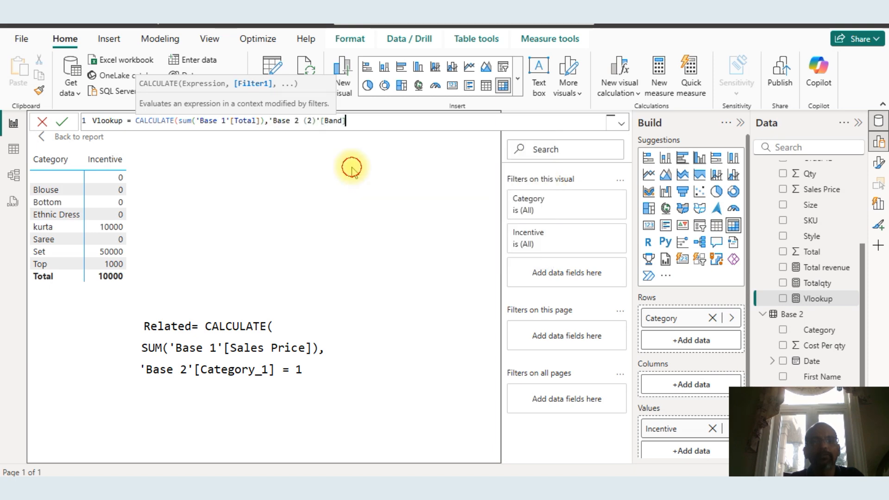
pyautogui.write('=1')
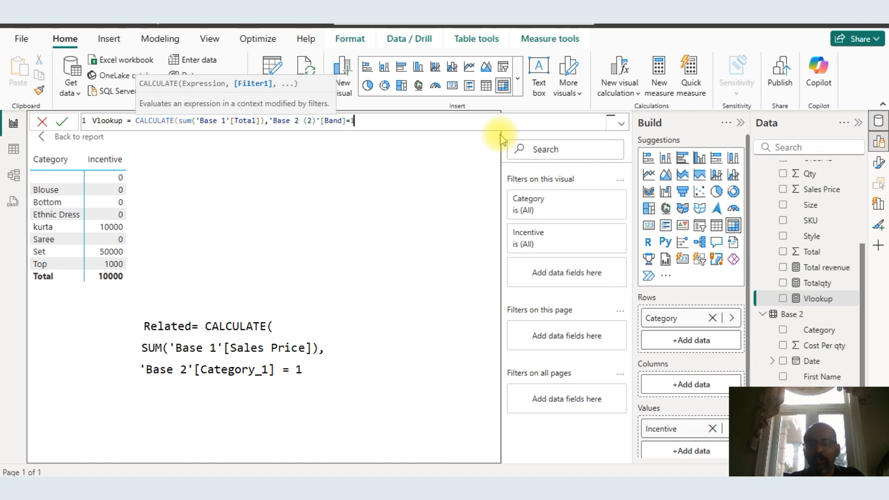
pyautogui.write(')')
pyautogui.press('Return')
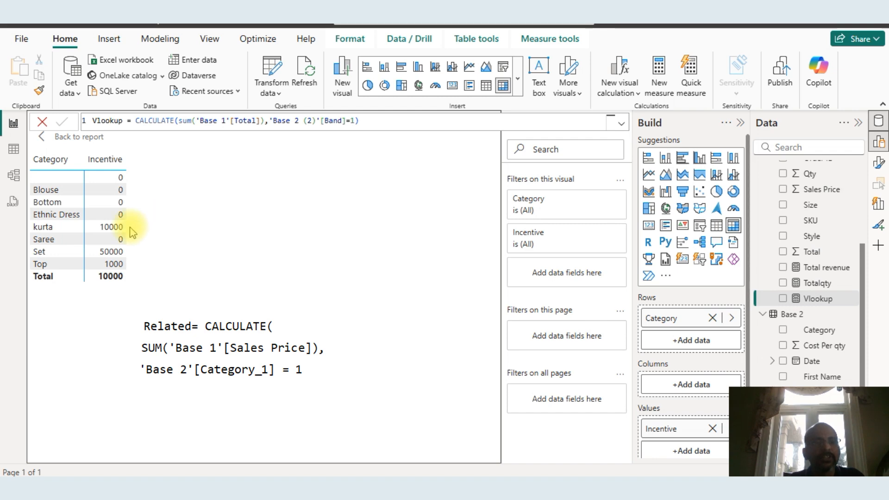
# Replace Incentive with the Vlookup measure in the category table visual and open the visual in focus mode
pyautogui.click(121, 178)
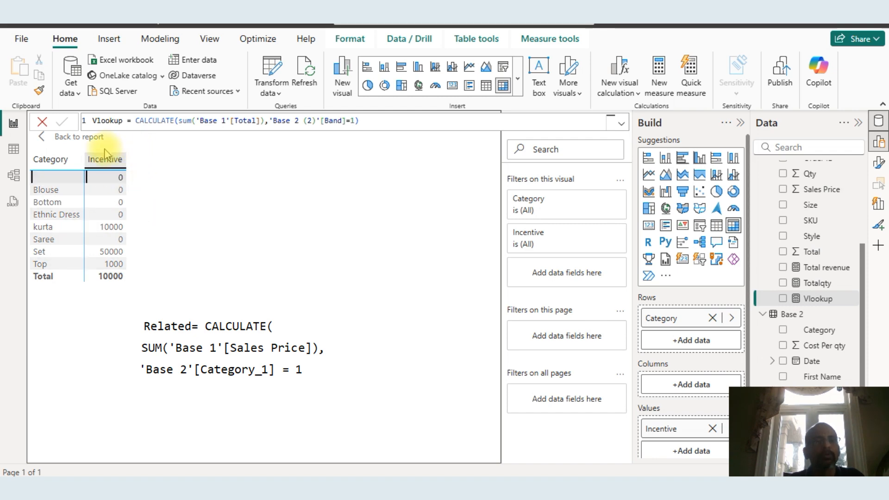
pyautogui.click(71, 138)
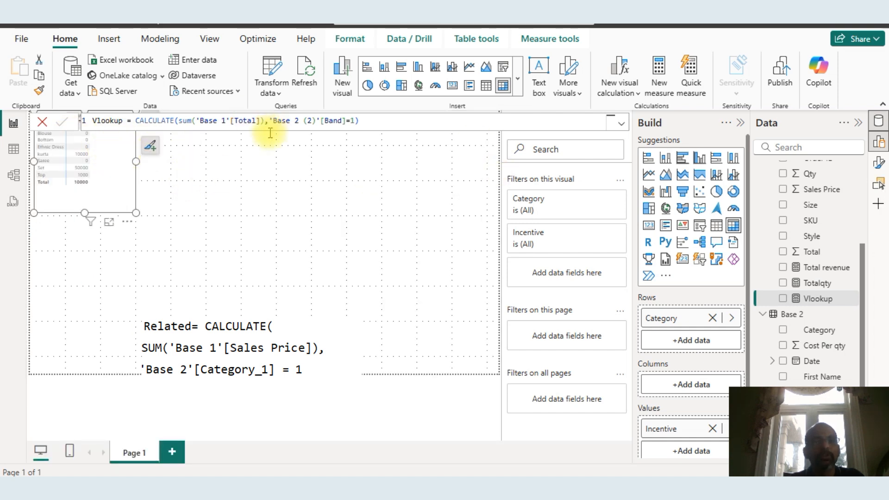
pyautogui.click(231, 164)
pyautogui.click(72, 136)
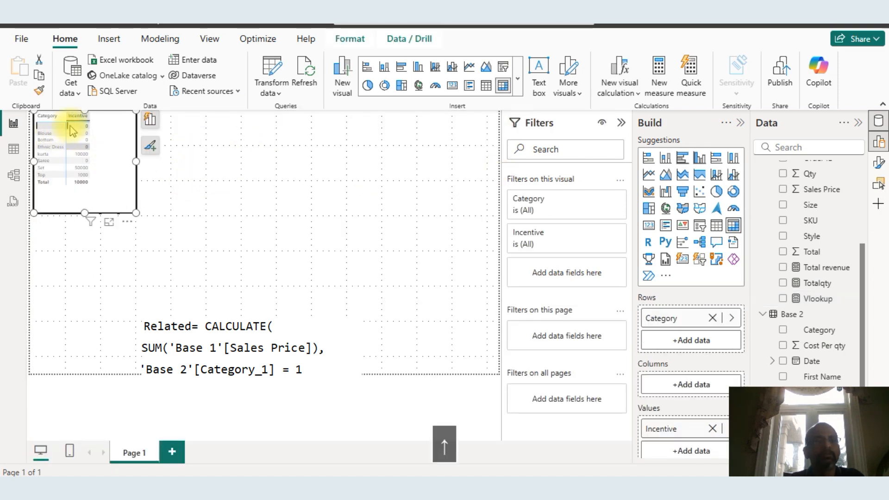
pyautogui.click(150, 120)
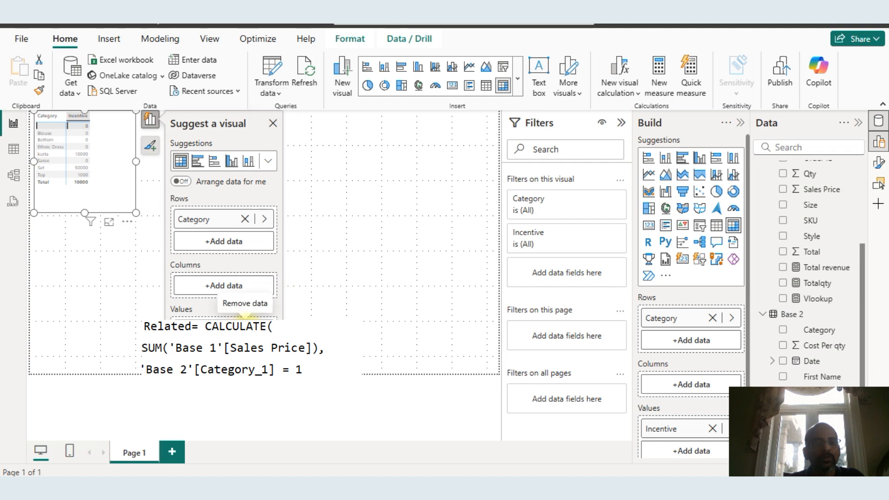
pyautogui.click(244, 317)
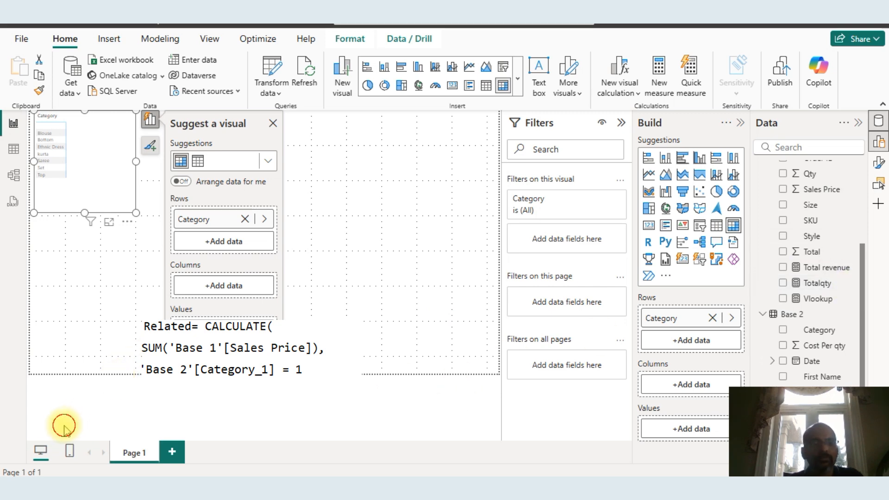
pyautogui.click(783, 299)
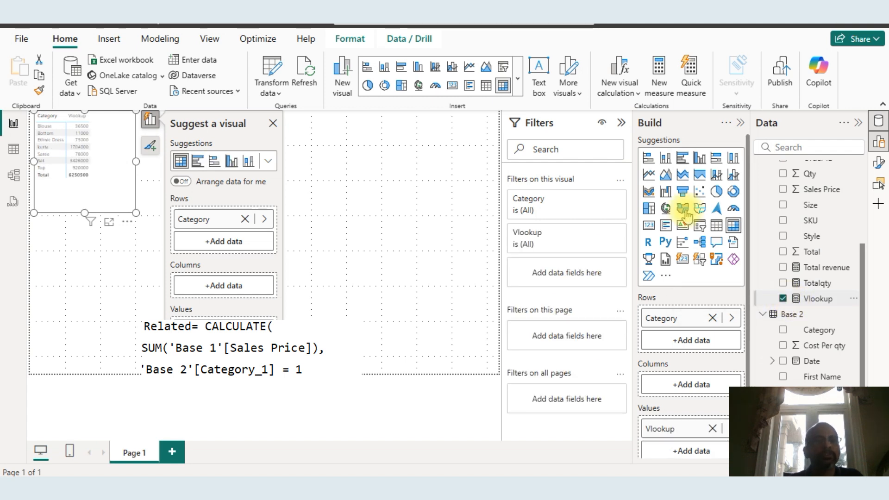
pyautogui.click(109, 223)
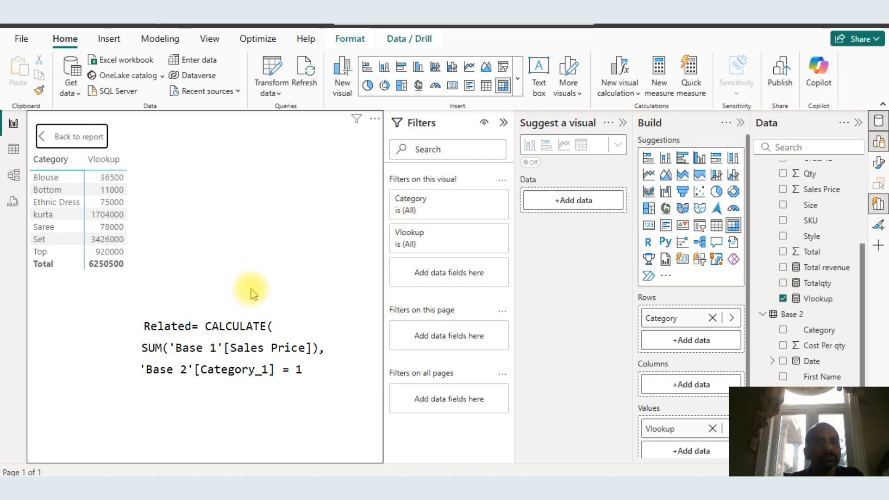
# Compare the Vlookup values by category with the Excel pivot table filtered on er = 1
pyautogui.hotkey('alt', 'Tab')
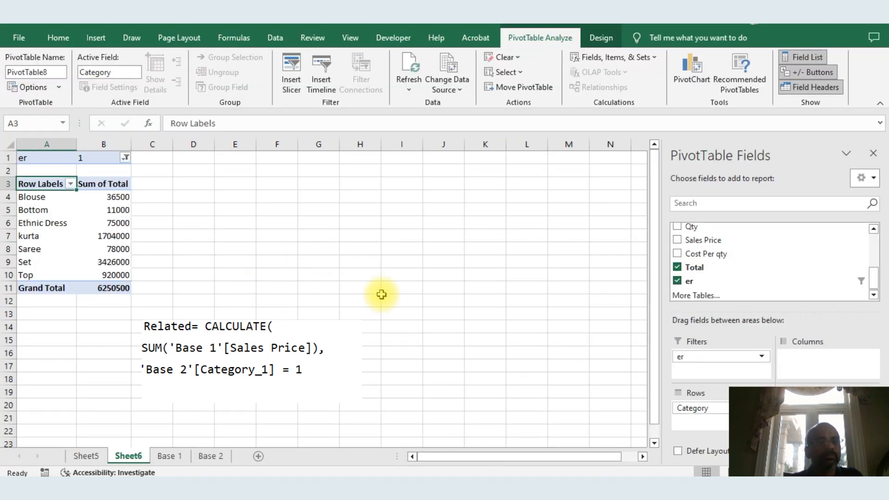
pyautogui.hotkey('alt', 'Tab')
pyautogui.hotkey('alt', 'Tab')
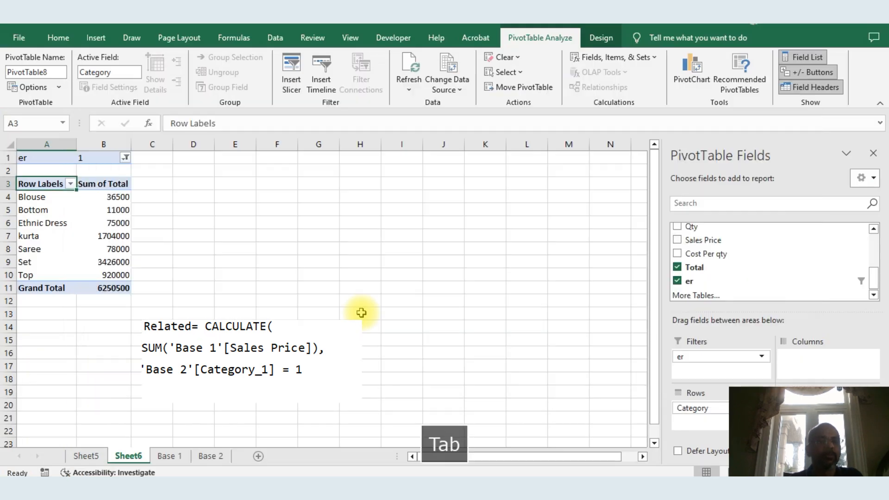
pyautogui.hotkey('alt', 'Tab')
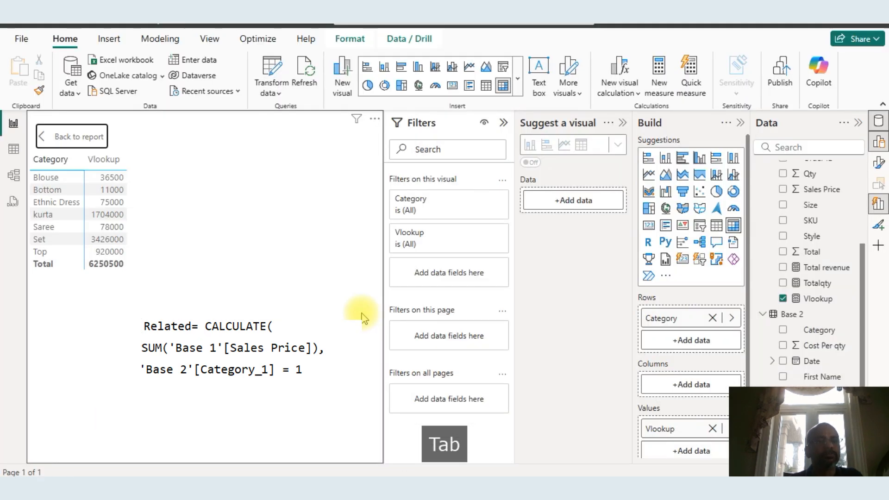
pyautogui.hotkey('alt', 'Tab')
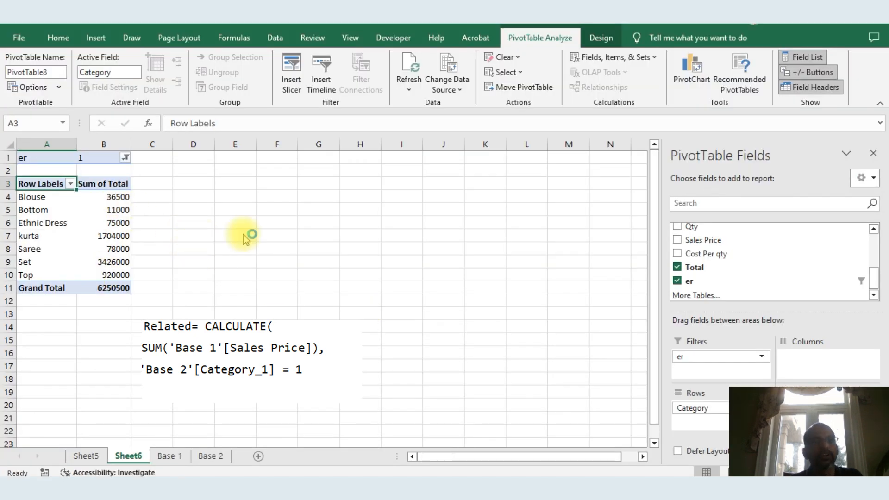
pyautogui.hotkey('alt', 'Tab')
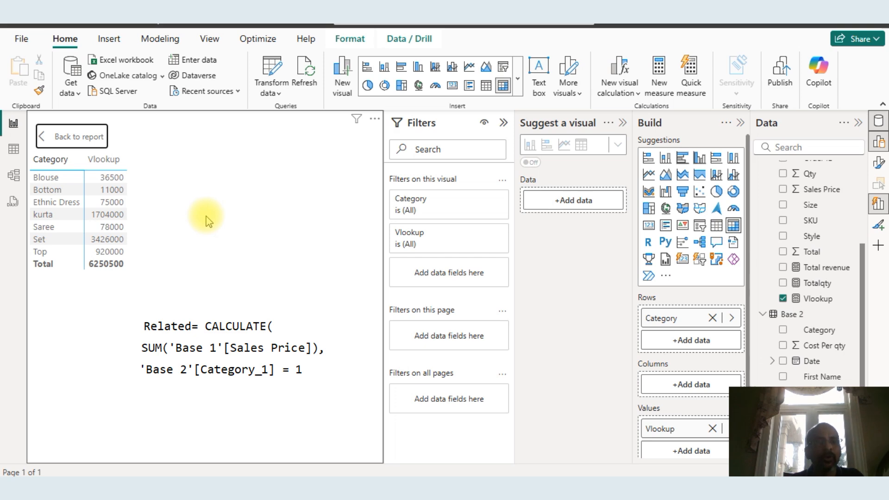
pyautogui.hotkey('alt', 'Tab')
pyautogui.hotkey('alt', 'Tab')
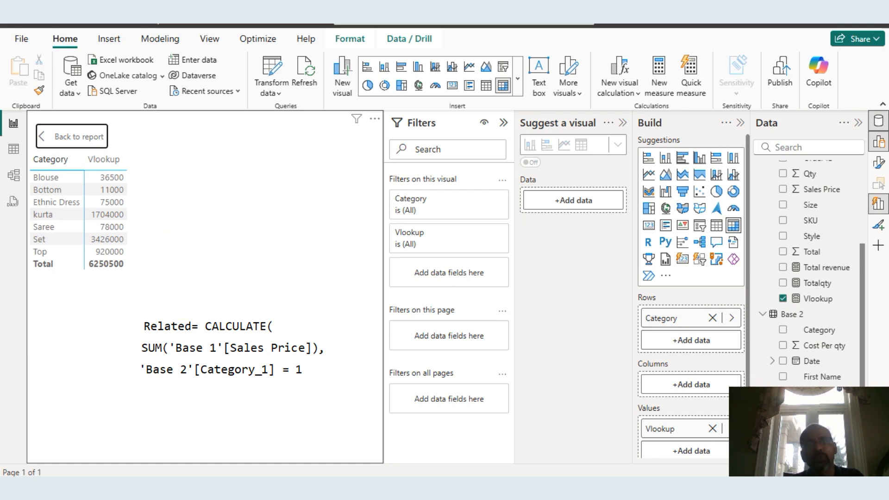
pyautogui.hotkey('alt', 'Tab')
pyautogui.hotkey('alt', 'Tab')
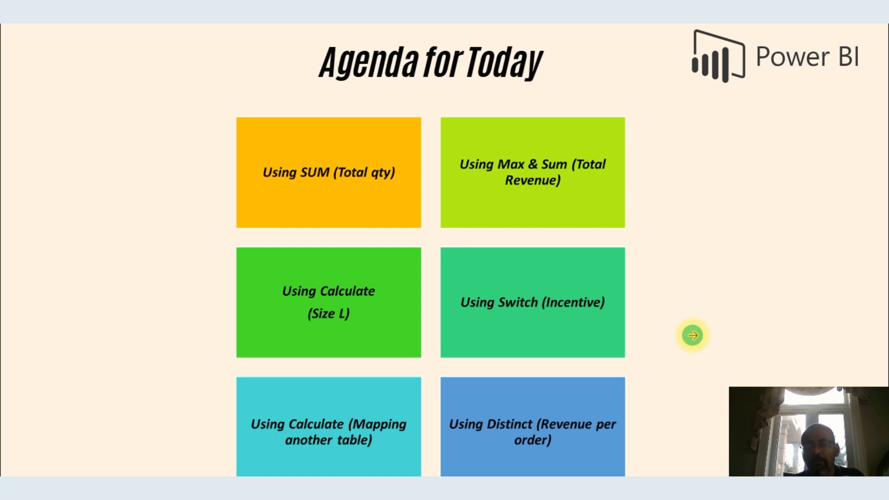
pyautogui.hotkey('alt', 'Tab')
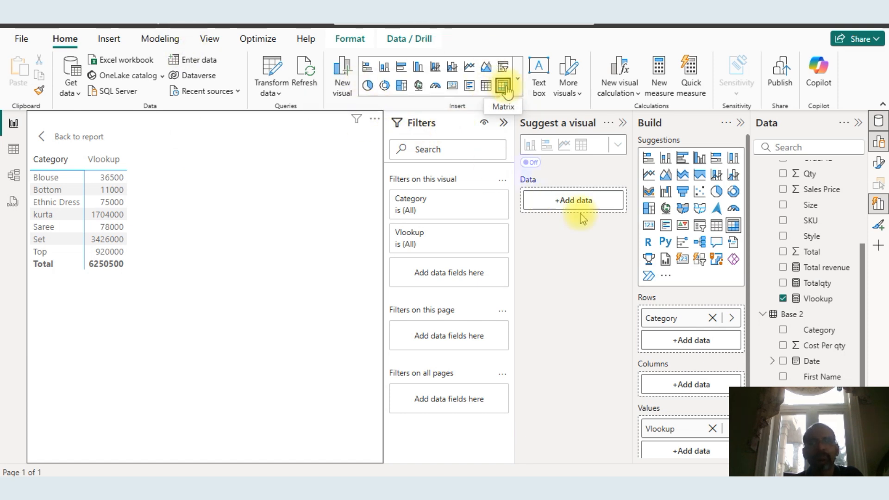
# Create a new measure and begin its formula with DIVIDE(sum('Base 1'[Total]), as the numerator
pyautogui.click(160, 39)
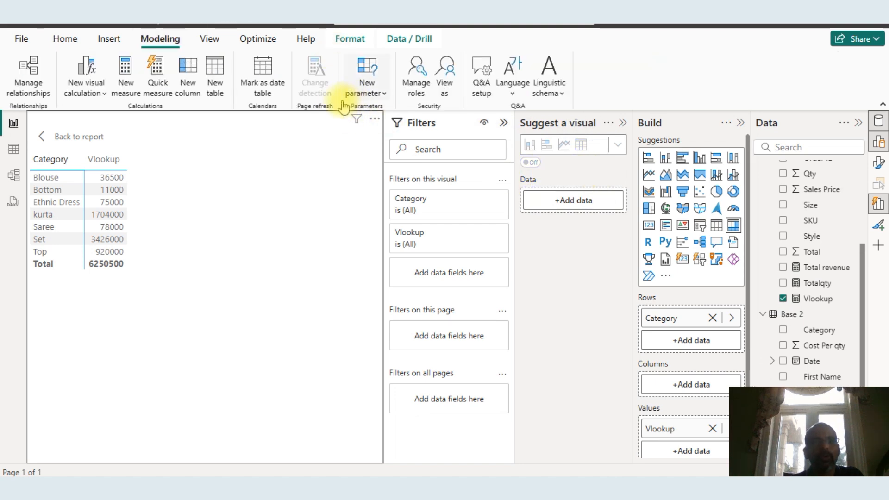
pyautogui.click(132, 85)
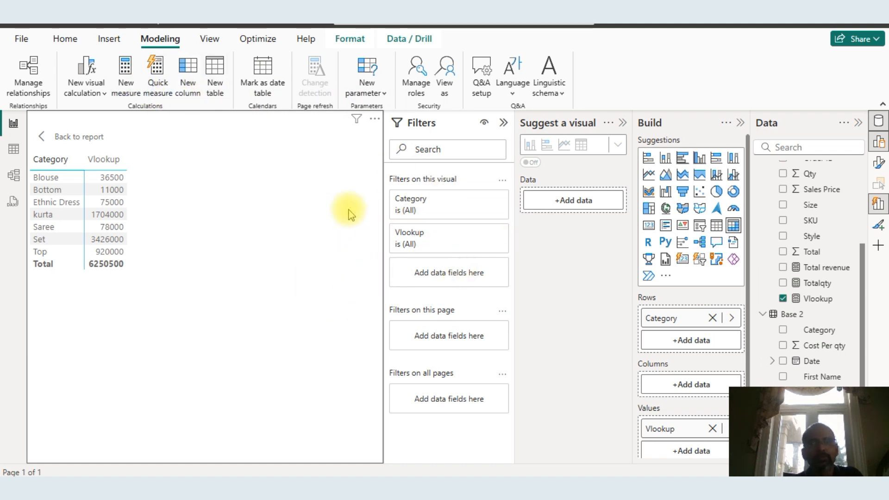
pyautogui.click(129, 81)
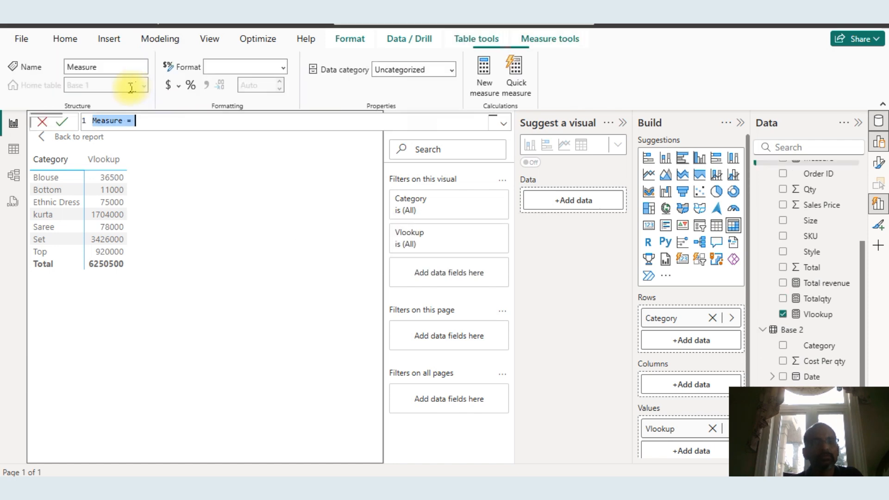
pyautogui.click(123, 120)
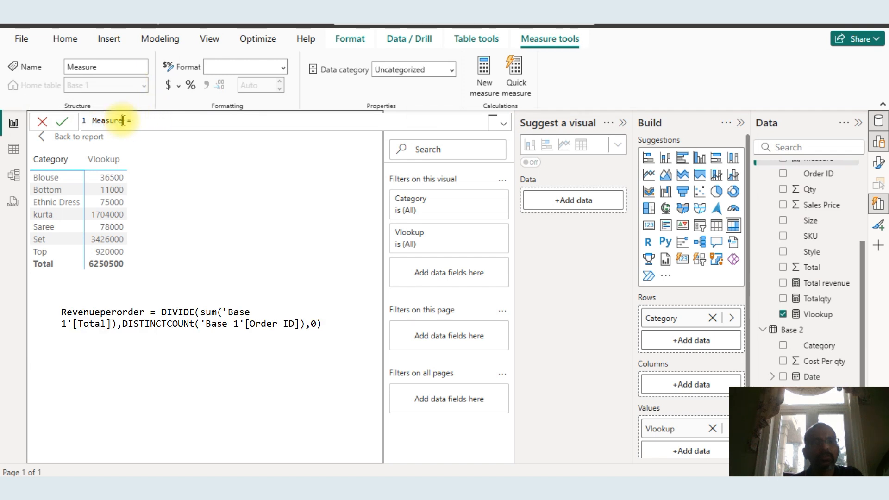
pyautogui.click(164, 120)
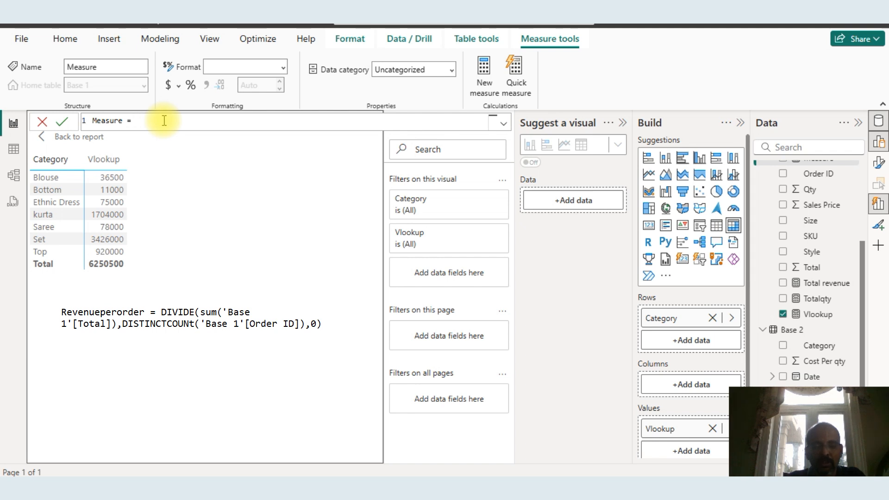
pyautogui.write('divi')
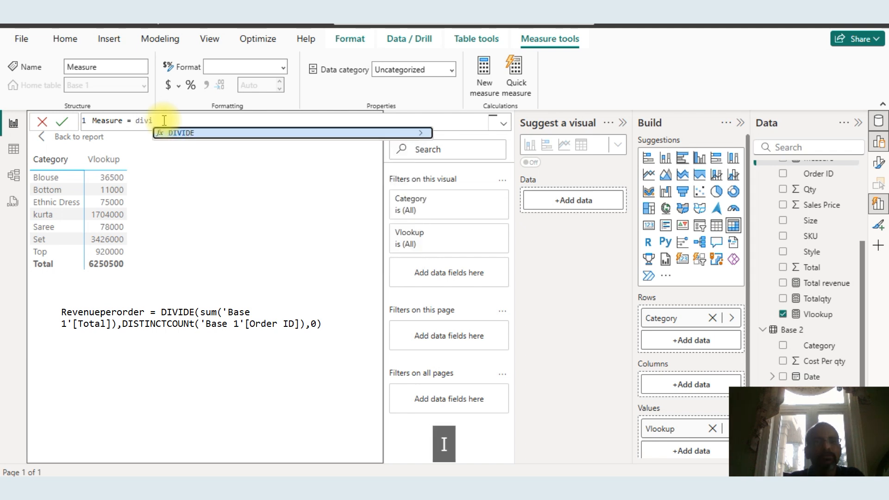
pyautogui.press('Tab')
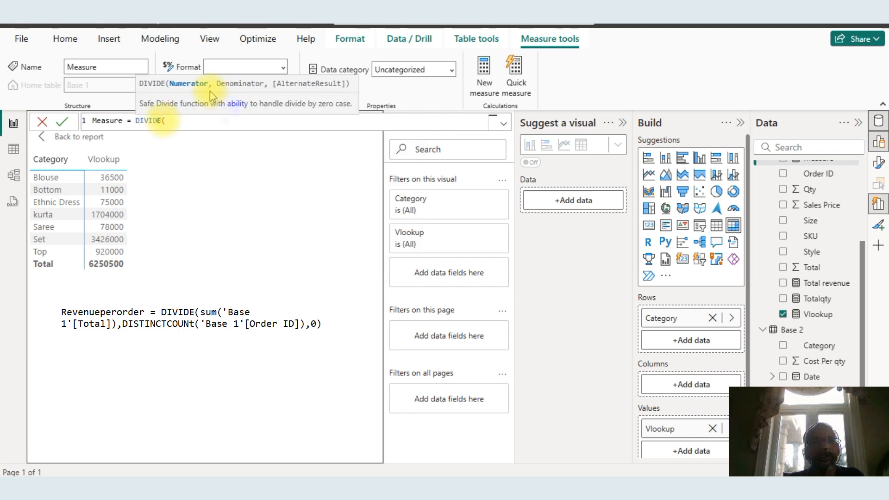
pyautogui.write('sum')
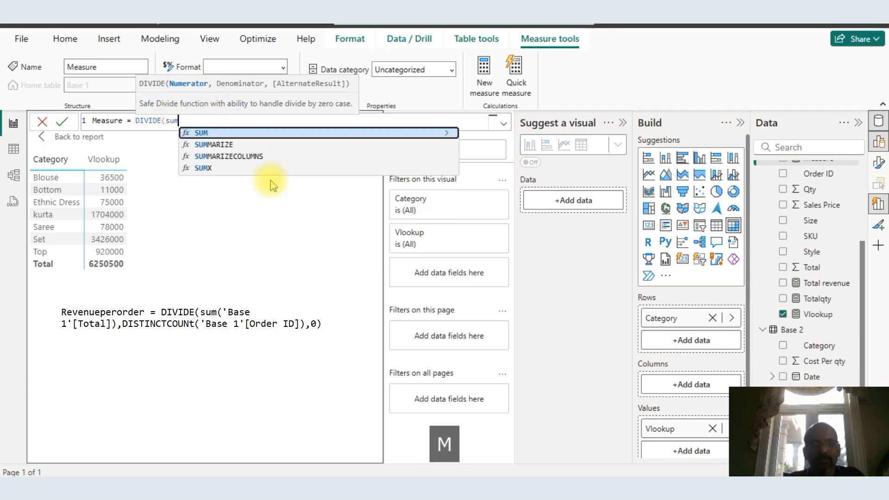
pyautogui.write('(')
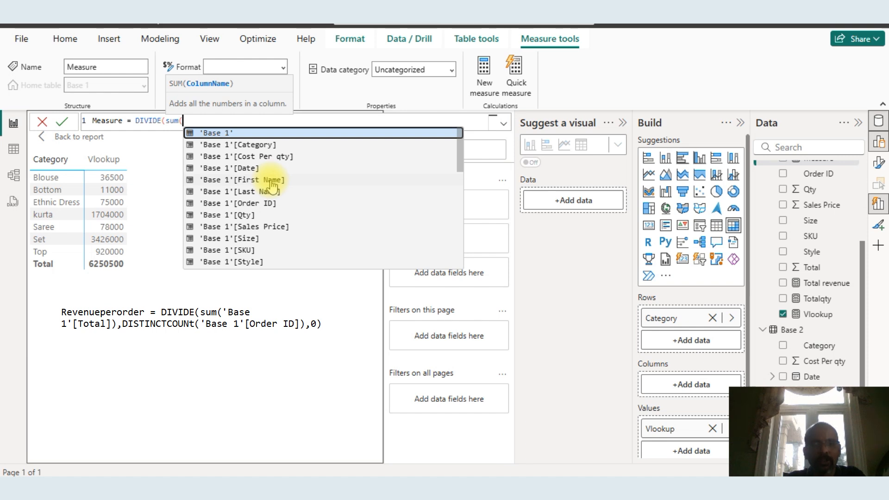
pyautogui.write('to')
pyautogui.press('Tab')
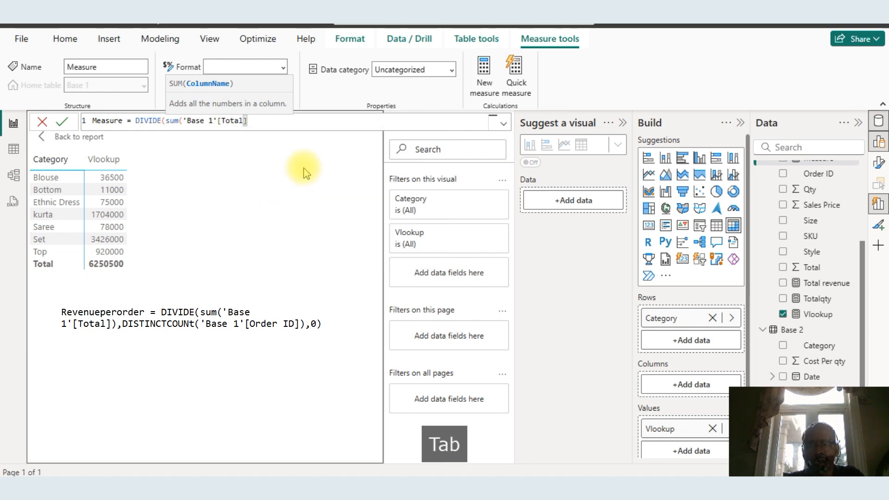
pyautogui.write('),')
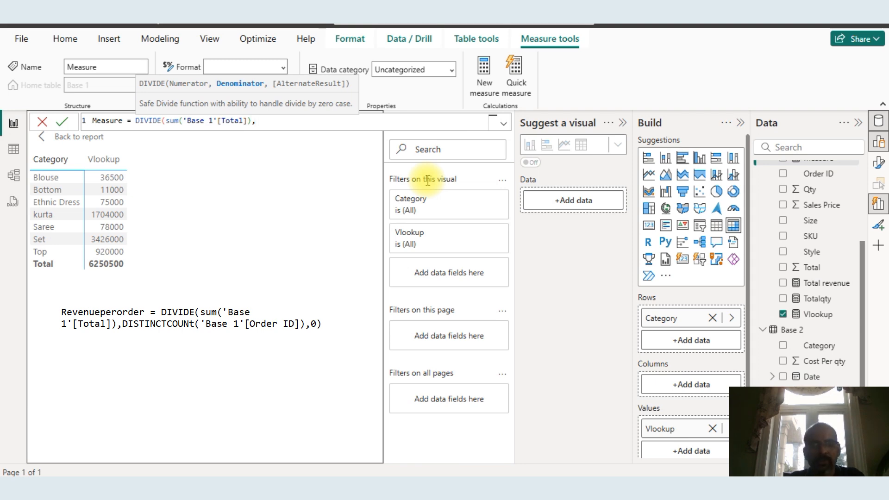
pyautogui.write('di')
# Complete the formula with DISTINCTCOUNT('Base 1'[Order ID]) as denominator and 0 as alternate result, then commit the measure
pyautogui.press('Down')
pyautogui.press('Down')
pyautogui.press('Tab')
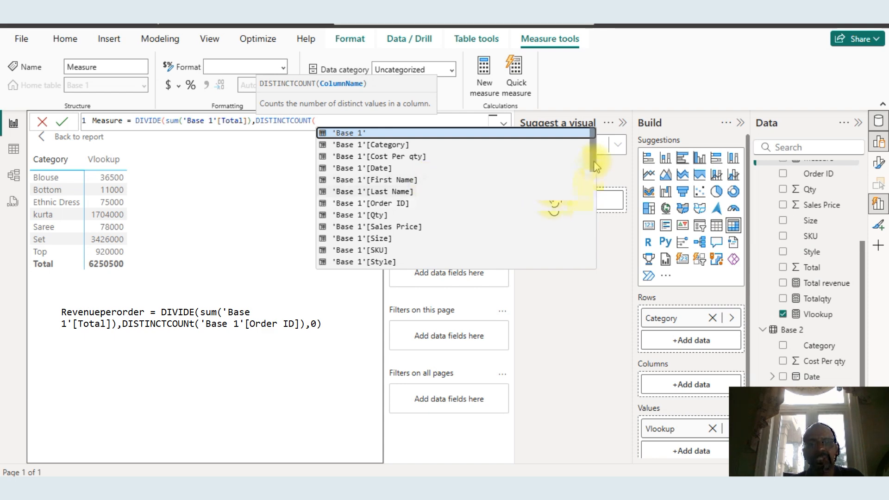
pyautogui.moveTo(596, 166)
pyautogui.mouseDown()
pyautogui.moveTo(597, 192)
pyautogui.moveTo(594, 171)
pyautogui.mouseUp()
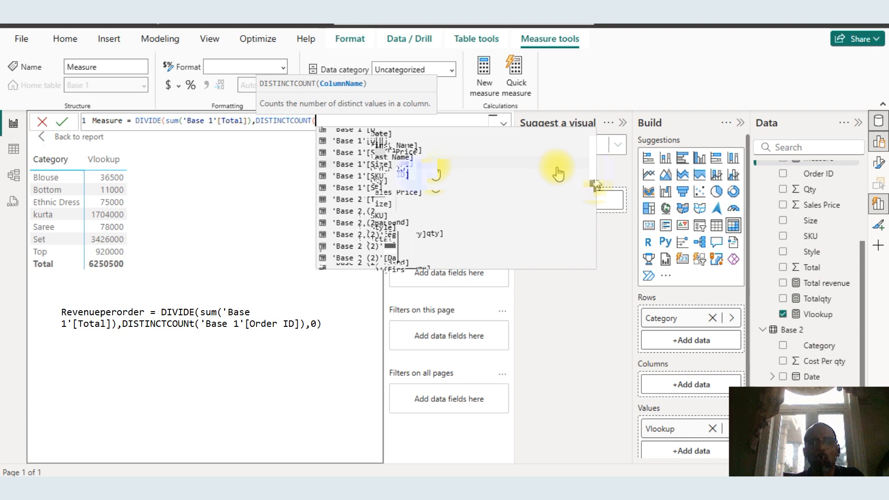
pyautogui.click(399, 175)
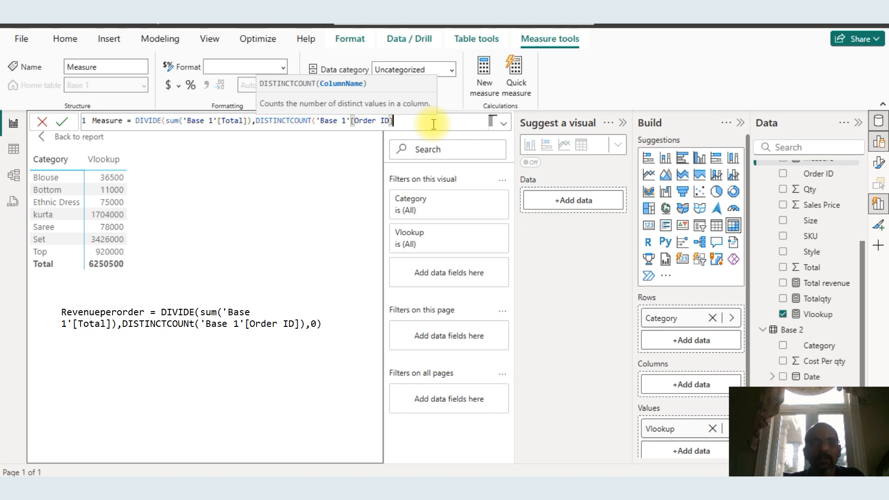
pyautogui.write('),')
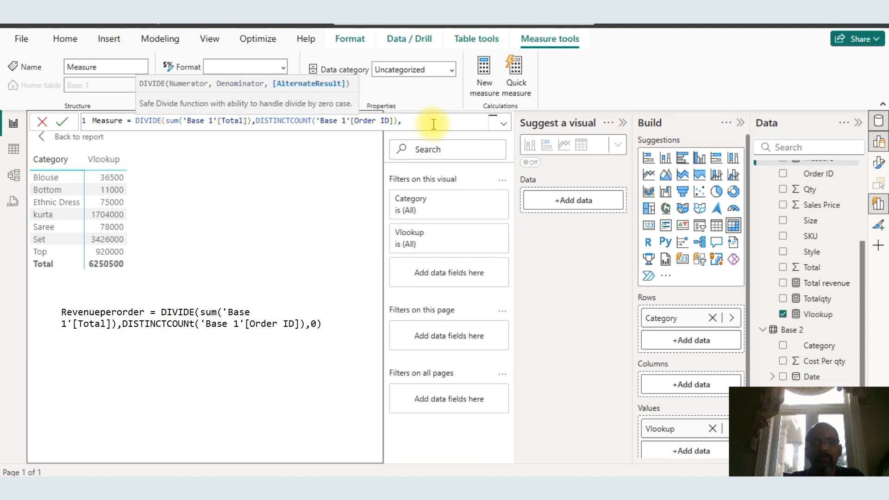
pyautogui.write('0')
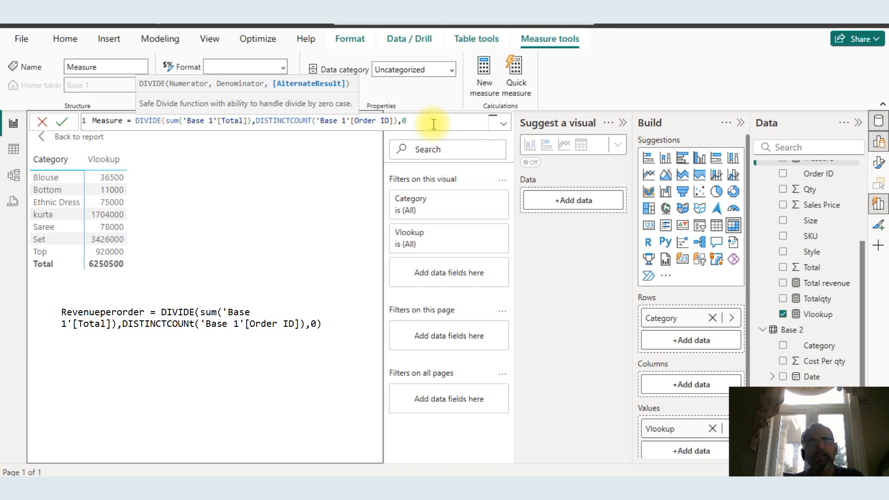
pyautogui.write(')')
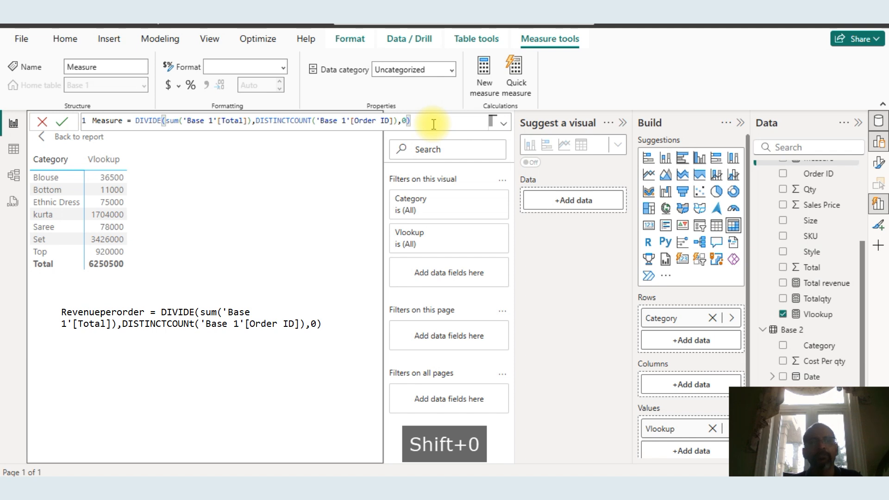
pyautogui.press('Return')
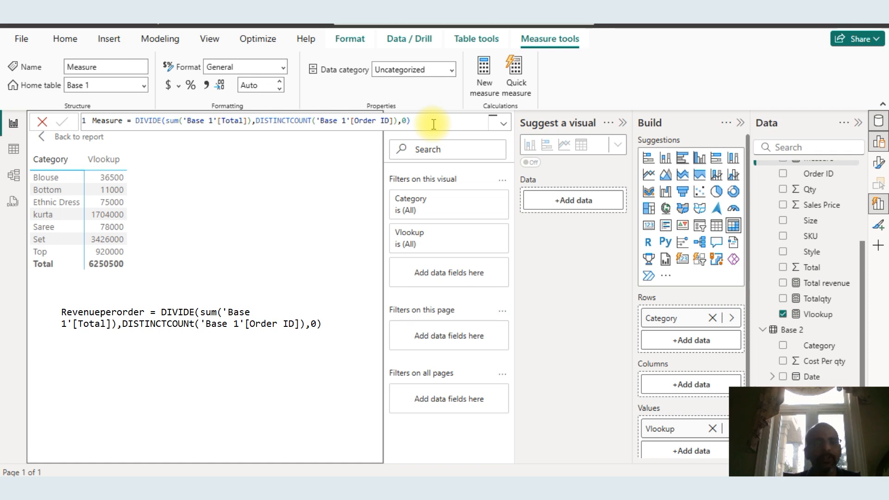
# Return to the report and replace Vlookup with the new measure in the category table visual
pyautogui.click(79, 136)
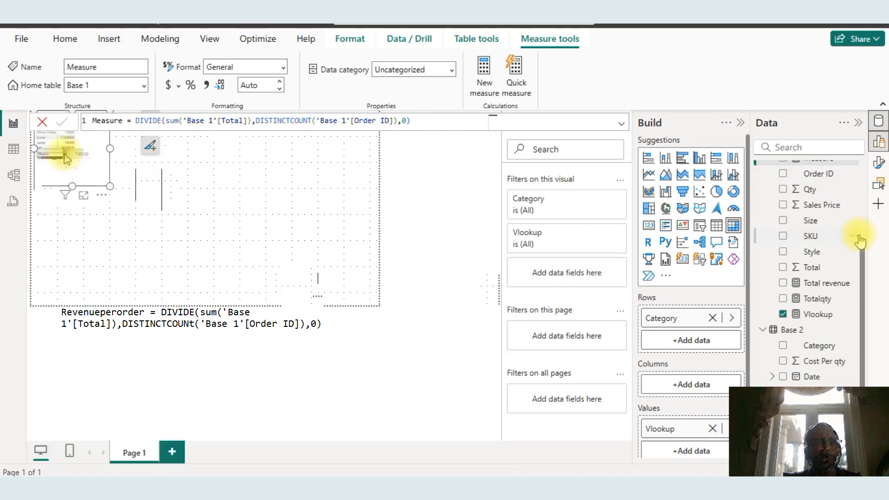
pyautogui.moveTo(859, 258); pyautogui.dragTo(862, 173)
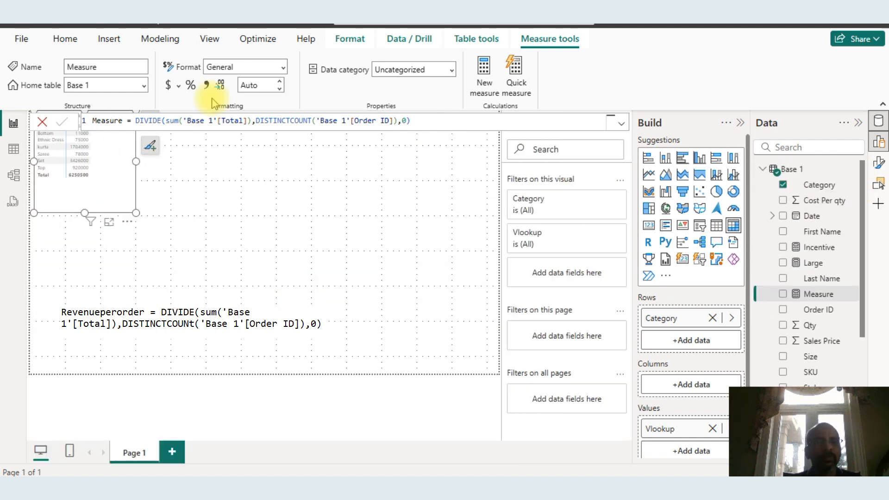
pyautogui.click(157, 175)
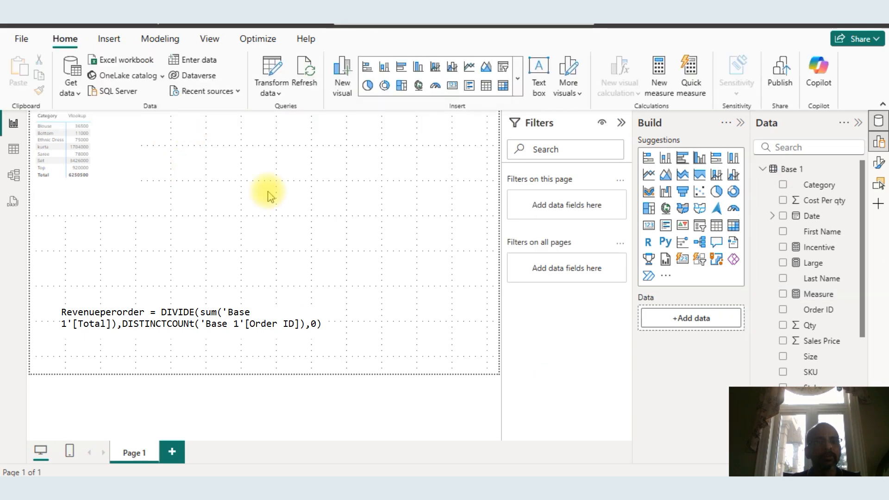
pyautogui.click(53, 123)
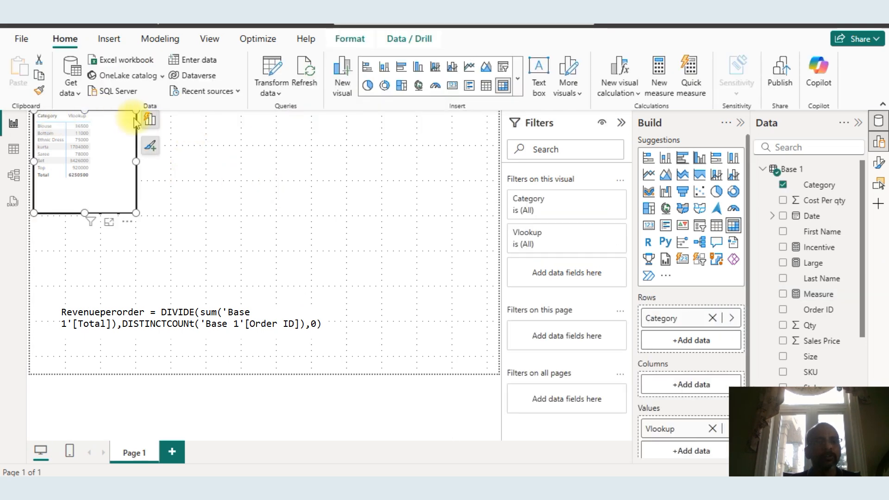
pyautogui.click(150, 121)
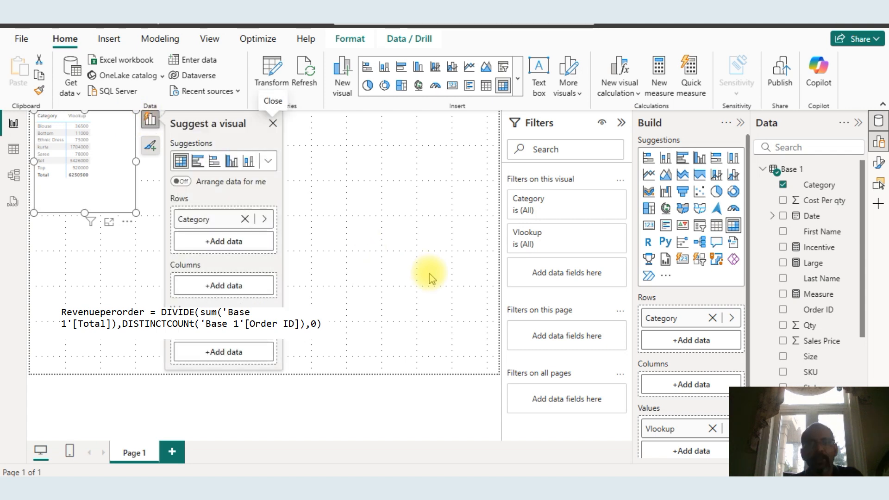
pyautogui.click(248, 337)
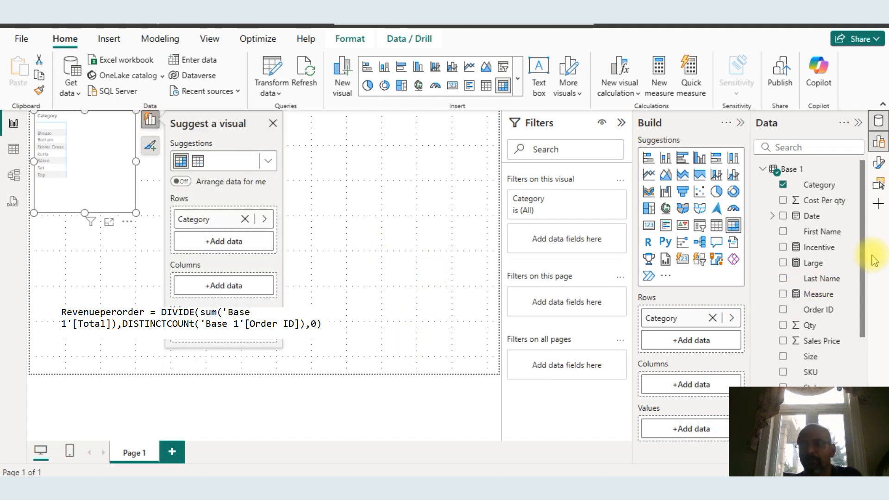
pyautogui.click(782, 295)
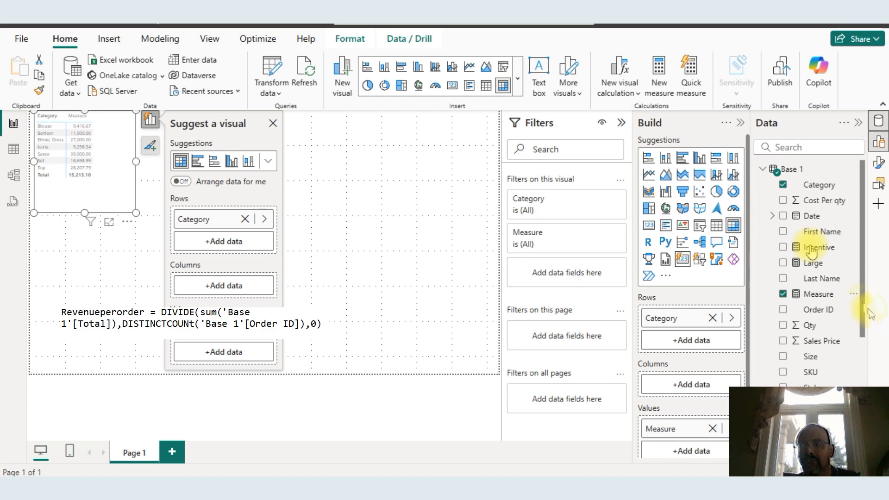
# Open the category table in focus mode and review the new measure's values by category
pyautogui.scroll(-5, 810, 249)
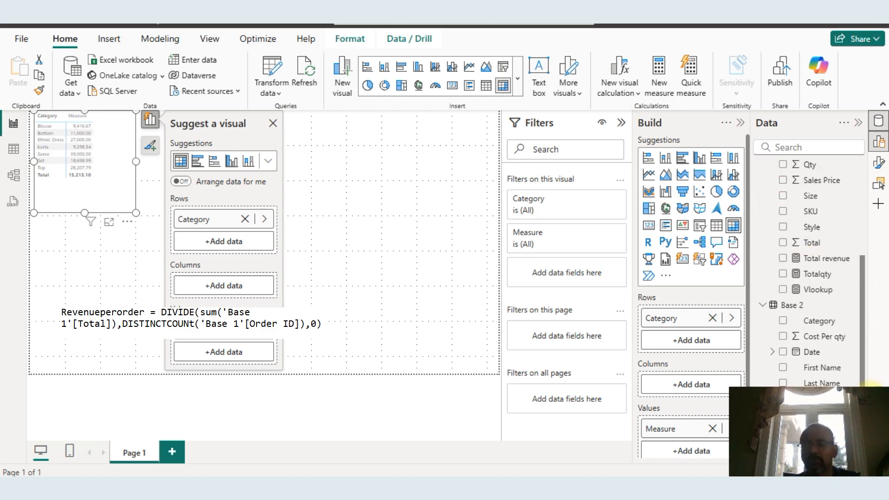
pyautogui.scroll(5, 810, 250)
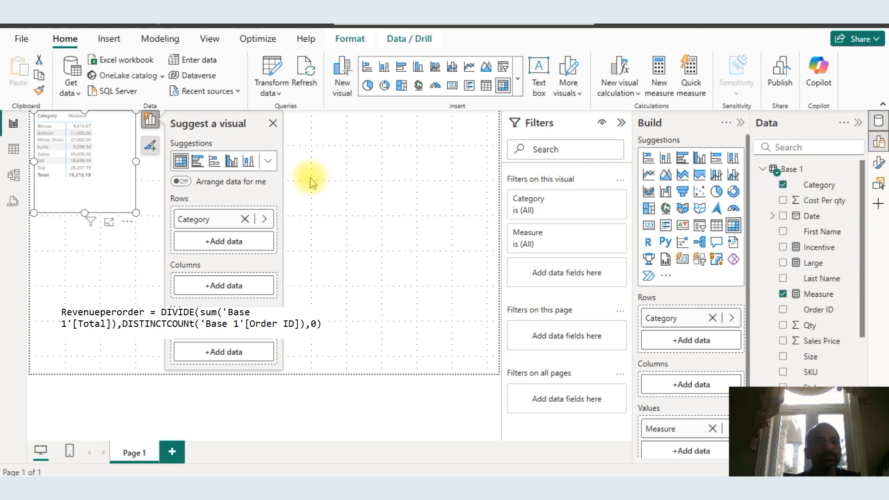
pyautogui.click(109, 222)
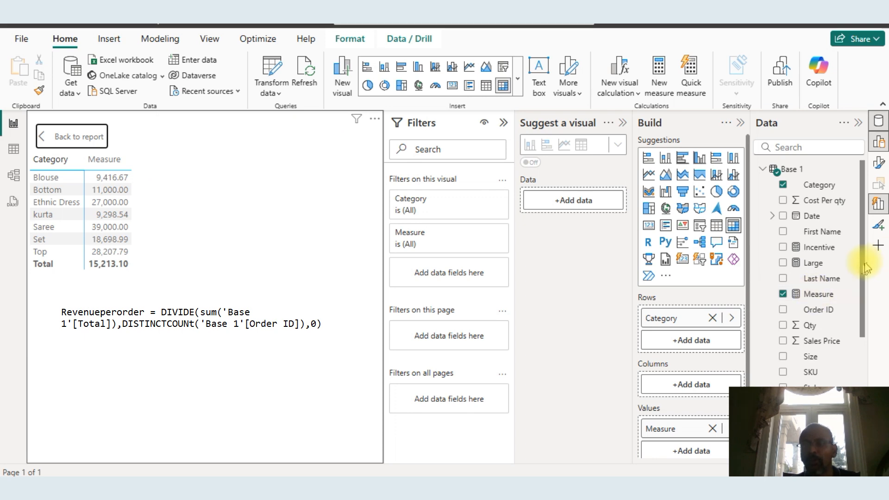
pyautogui.moveTo(861, 260); pyautogui.dragTo(866, 238)
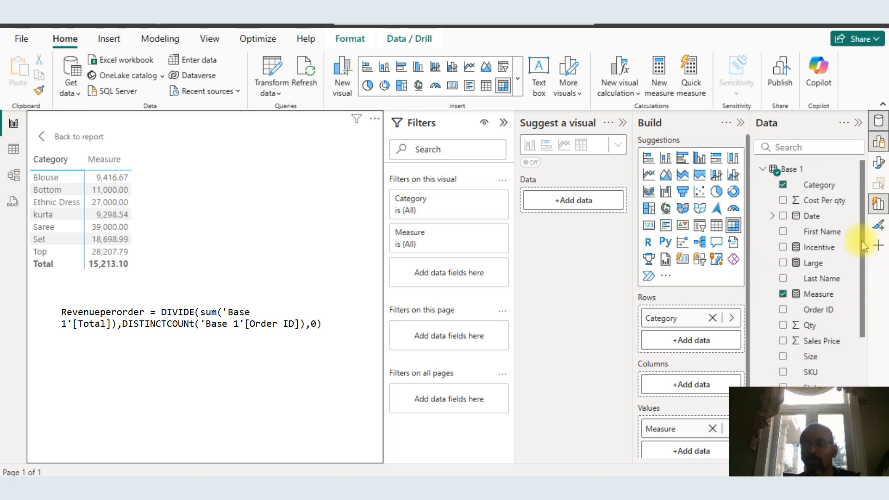
pyautogui.click(817, 295)
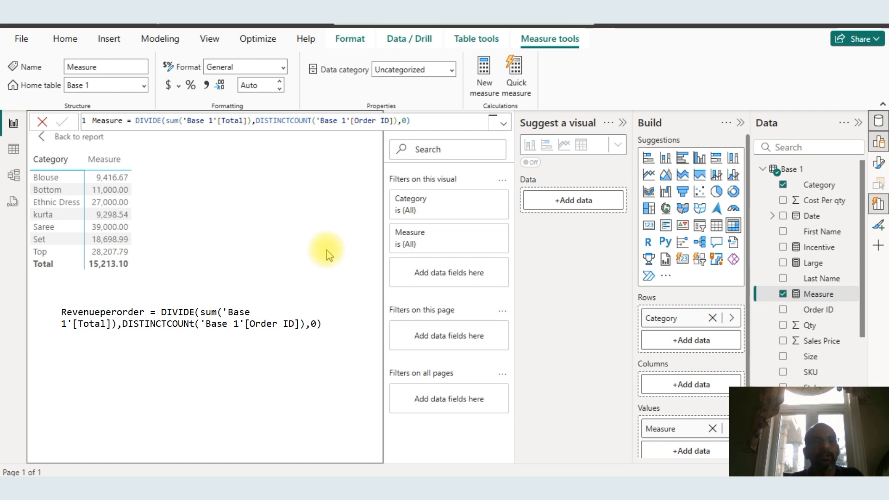
pyautogui.press('Tab')
# Switch to Excel and set the pivot table's er filter to (All)
pyautogui.hotkey('alt', 'Tab')
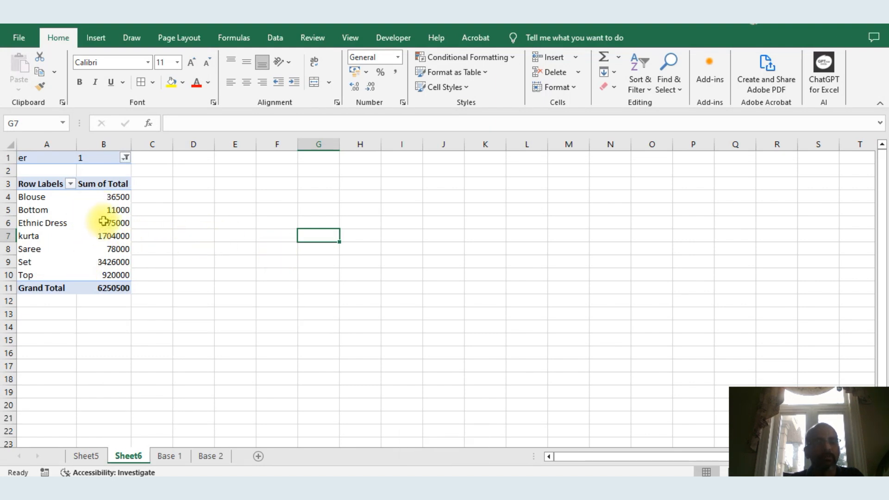
pyautogui.click(125, 158)
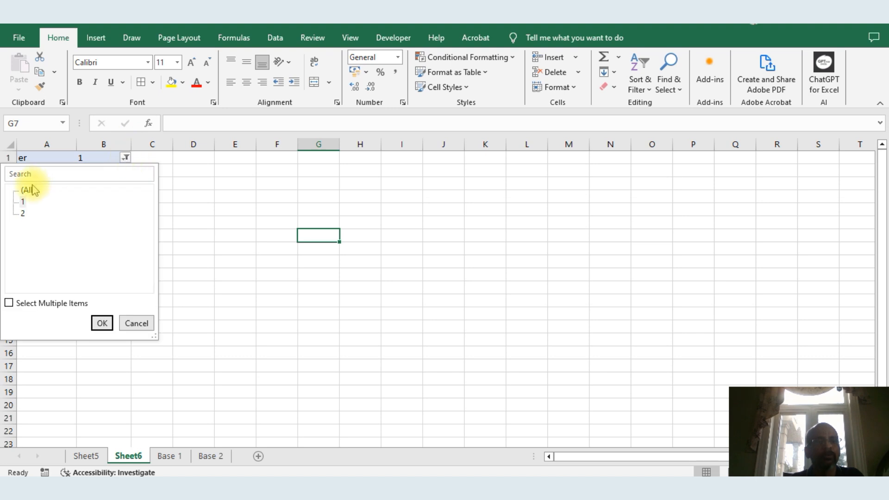
pyautogui.click(102, 323)
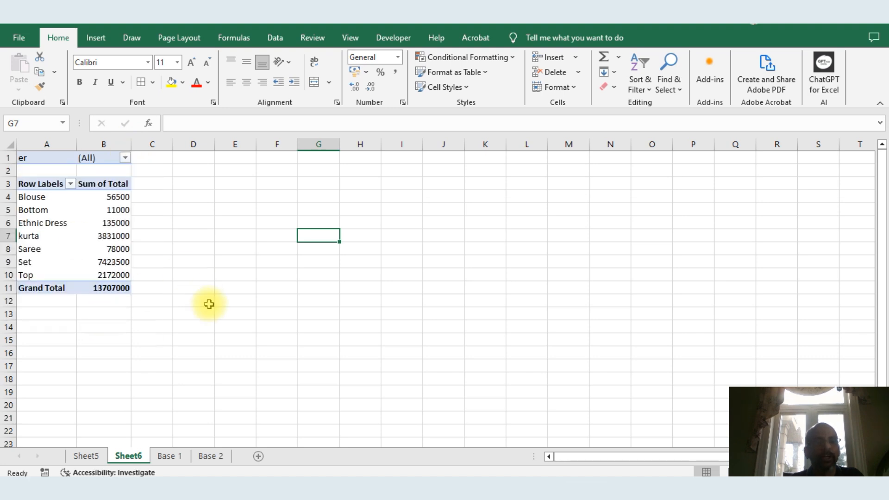
# Add Order ID to the pivot table's values as a count alongside the total
pyautogui.click(113, 196)
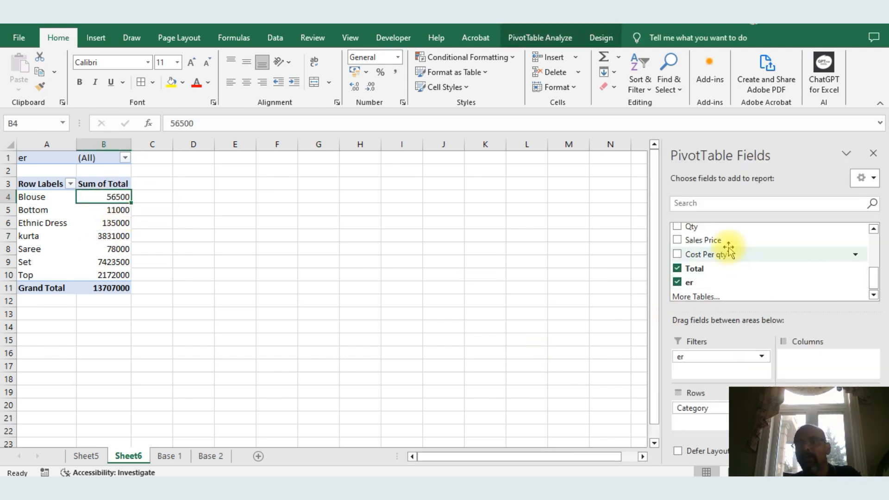
pyautogui.moveTo(872, 283); pyautogui.dragTo(869, 238)
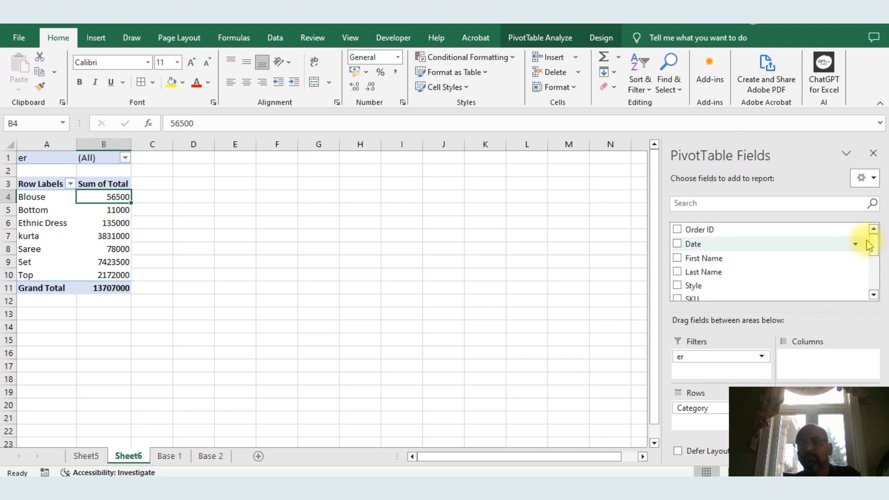
pyautogui.moveTo(712, 229); pyautogui.dragTo(815, 424)
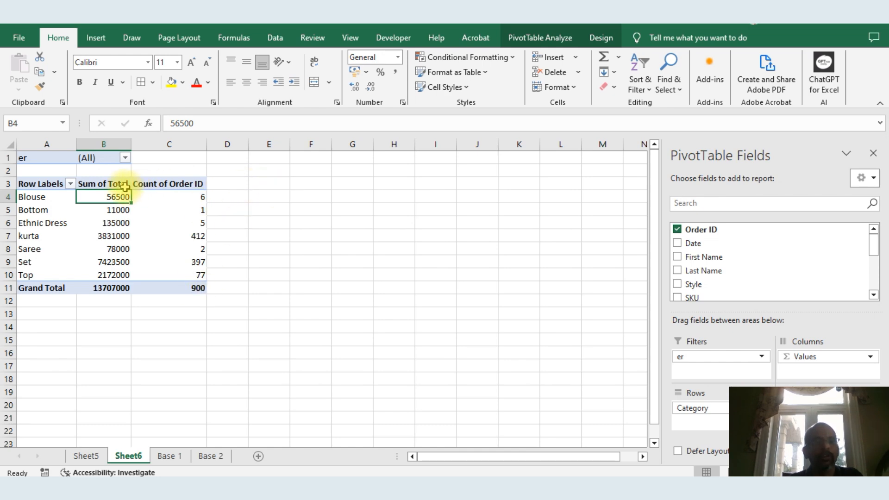
# Copy the pivot's total and order-count columns and paste them as values starting at F4
pyautogui.hotkey('shift', 'Right')
pyautogui.hotkey('ctrl', 'shift', 'Down')
pyautogui.hotkey('ctrl', 'c')
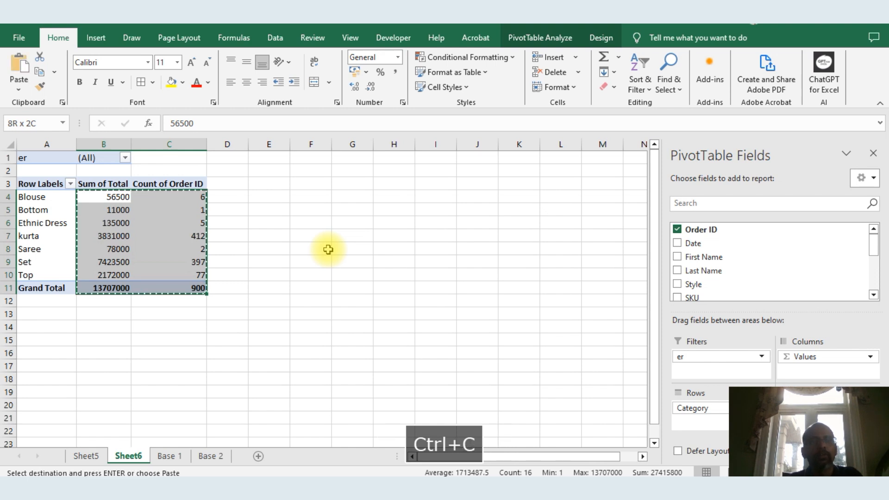
pyautogui.press('Right')
pyautogui.press('Right')
pyautogui.press('Right')
pyautogui.press('Right')
pyautogui.hotkey('alt', 'e')
pyautogui.press('s')
pyautogui.press('Down')
pyautogui.press('Down')
pyautogui.press('Return')
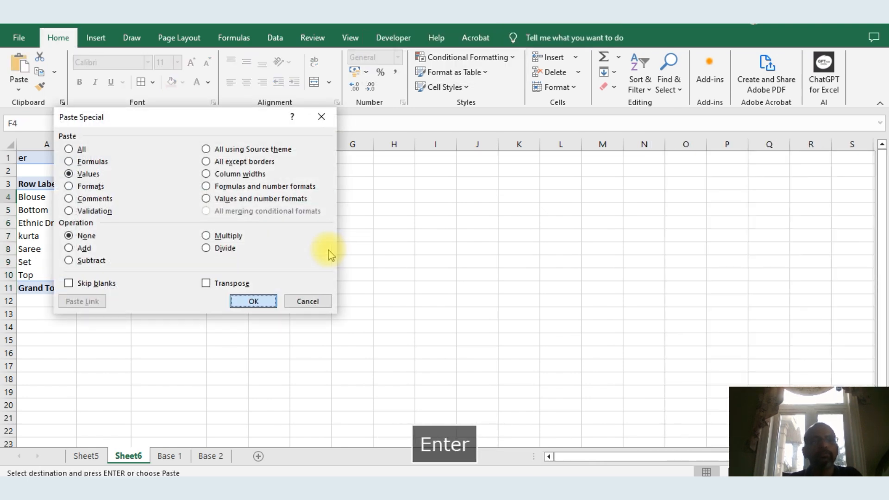
# Enter =F4/G4 in H4 to get revenue per order and fill it down through row 11
pyautogui.press('Right')
pyautogui.press('Right')
pyautogui.write('=')
pyautogui.press('Left')
pyautogui.press('Left')
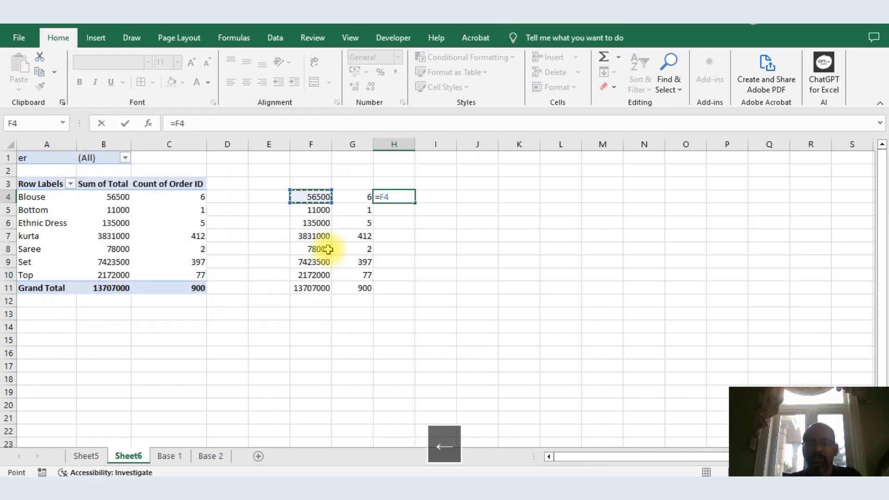
pyautogui.write('/')
pyautogui.press('Left')
pyautogui.press('Return')
pyautogui.press('Up')
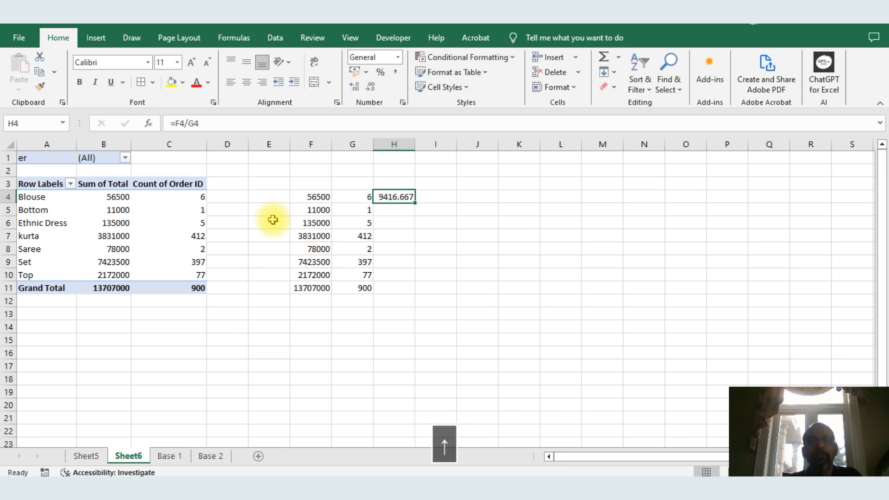
pyautogui.doubleClick(415, 202)
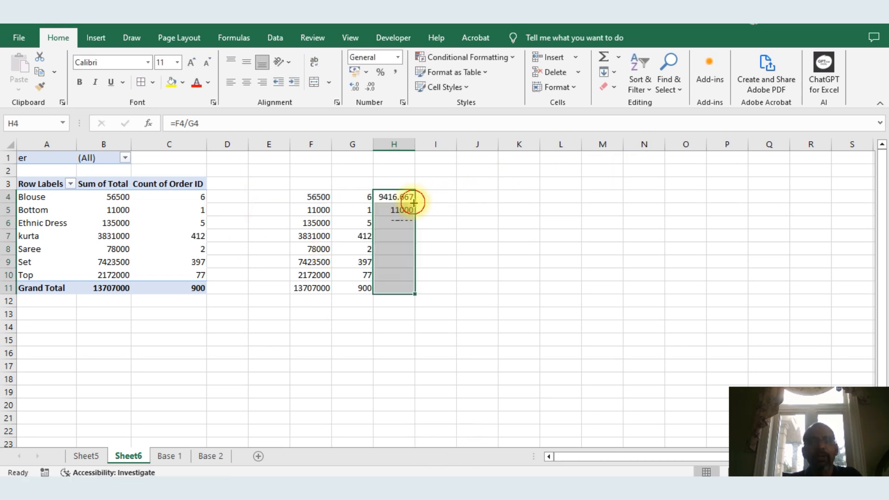
pyautogui.press('Down')
pyautogui.press('Up')
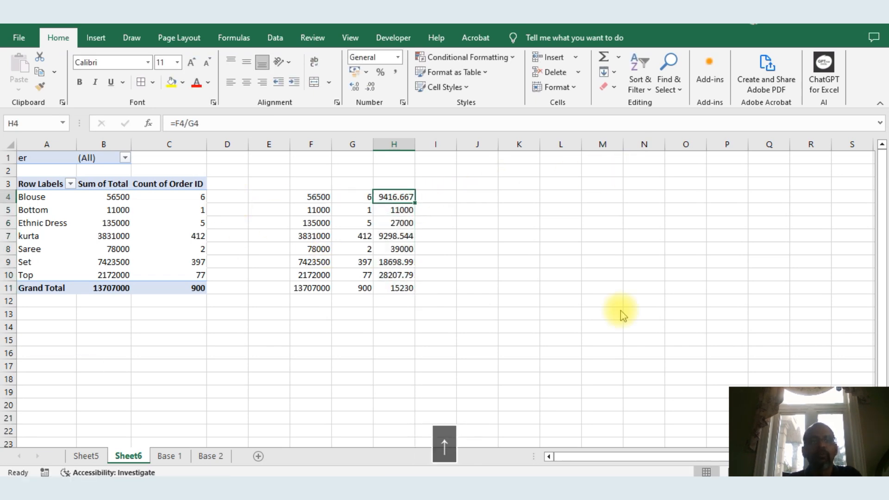
# Compare the per-order results for each category in Excel against the Power BI measure values
pyautogui.hotkey('alt', 'Tab')
pyautogui.hotkey('alt', 'Tab')
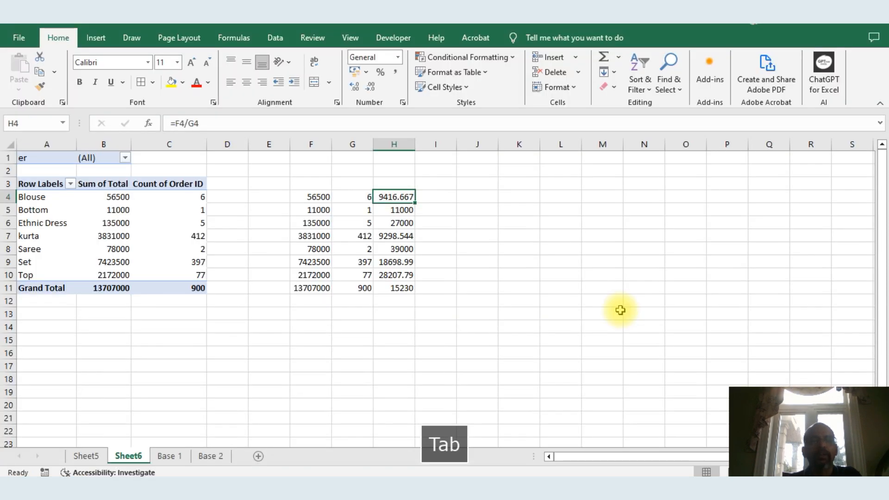
pyautogui.hotkey('alt', 'Tab')
pyautogui.hotkey('alt', 'Tab')
pyautogui.press('Down')
pyautogui.press('Down')
pyautogui.press('Down')
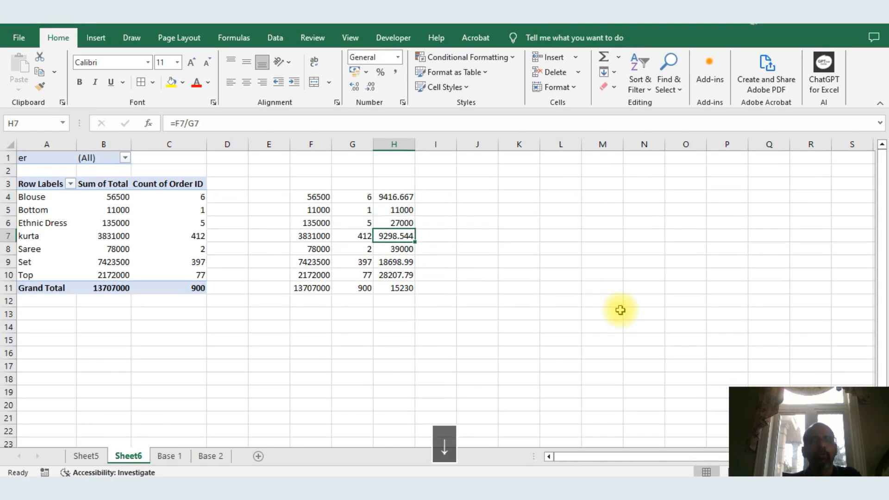
pyautogui.hotkey('alt', 'Tab')
pyautogui.hotkey('alt', 'Tab')
pyautogui.press('Down')
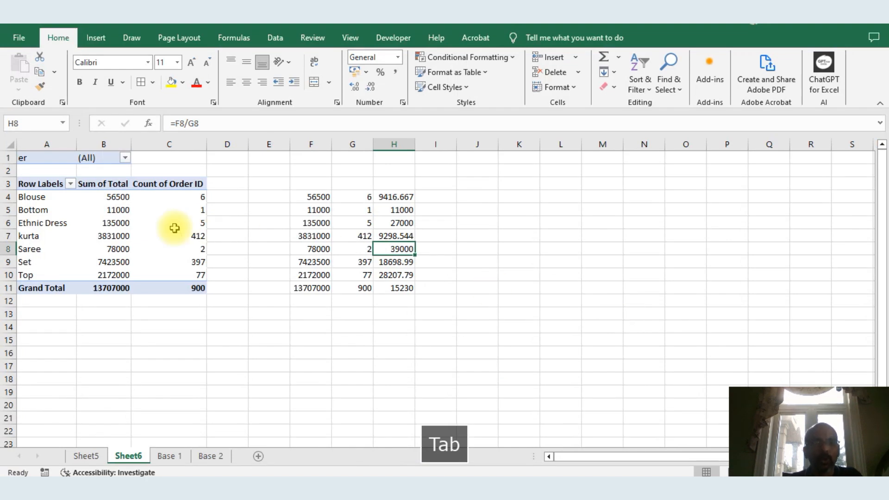
pyautogui.moveTo(103, 194); pyautogui.dragTo(111, 250)
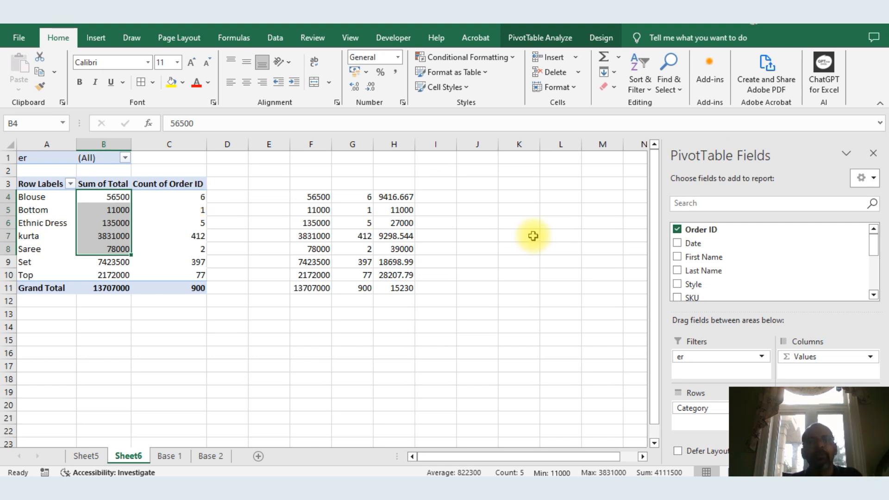
# Switch to Power BI and select the whole DIVIDE measure formula in the formula bar
pyautogui.hotkey('alt', 'Tab')
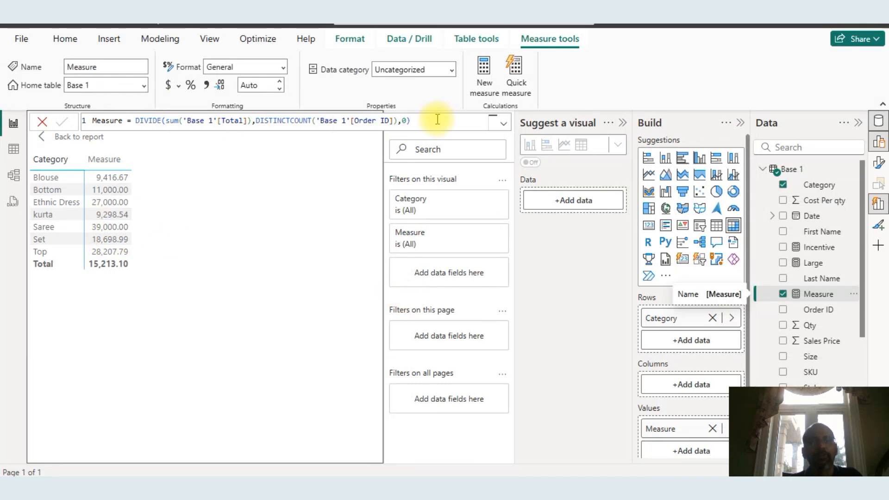
pyautogui.moveTo(411, 121); pyautogui.dragTo(79, 119)
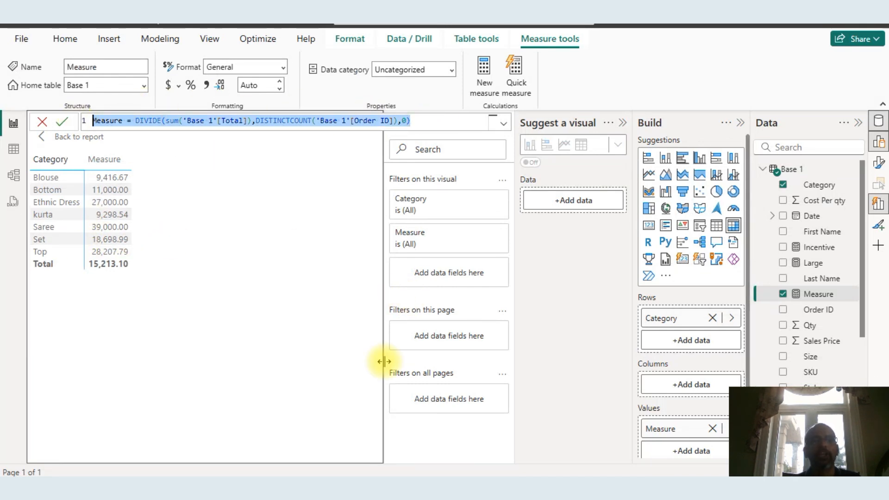